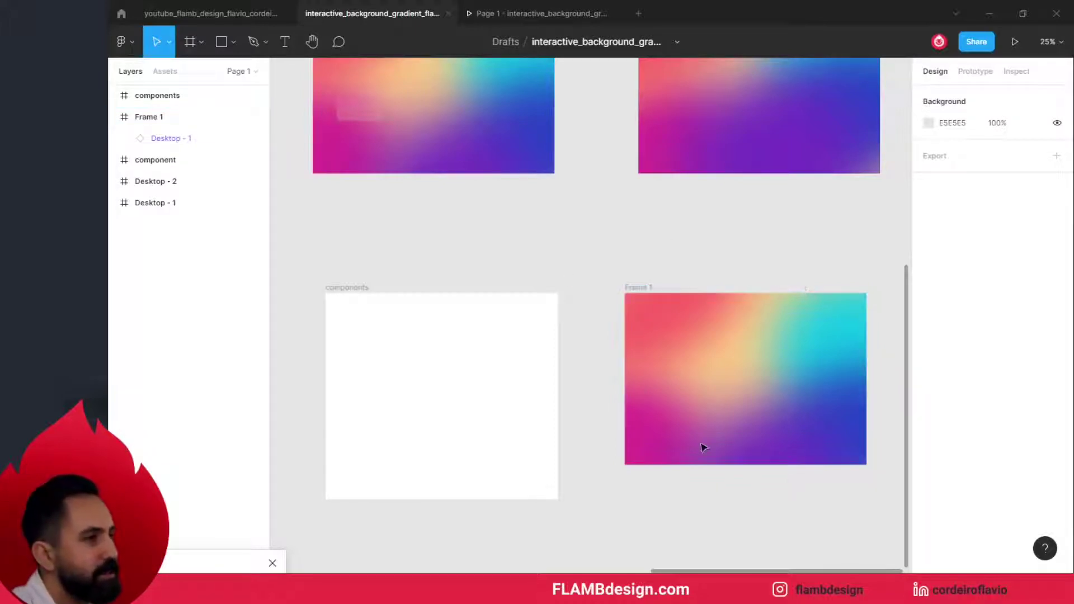
# Centre and select Frame 1, then add a layout grid to it.
pyautogui.click(798, 420)
pyautogui.moveTo(568, 134); pyautogui.dragTo(439, 134)
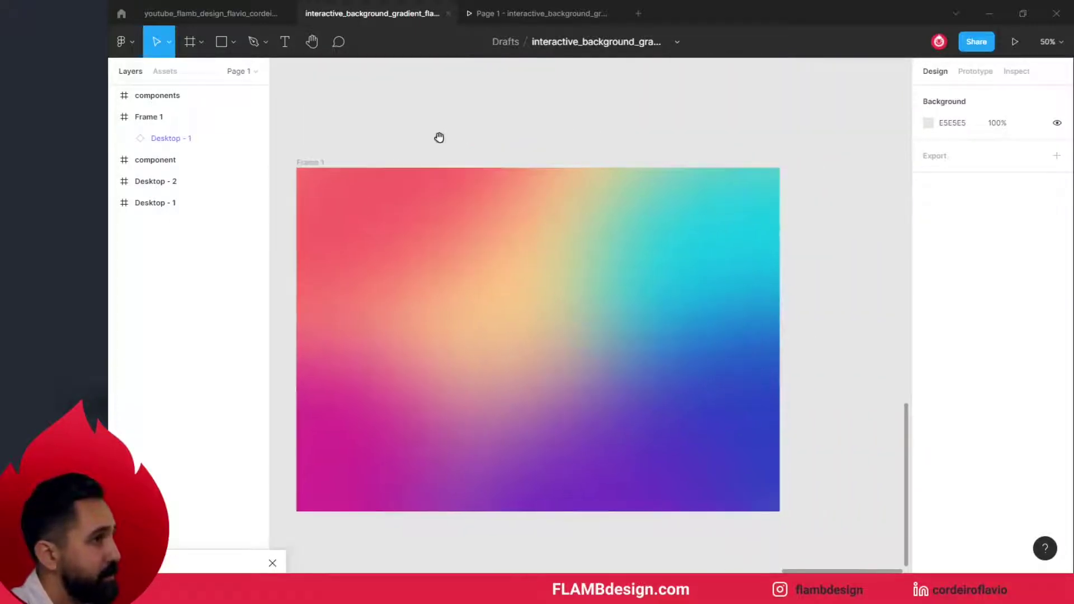
pyautogui.click(317, 162)
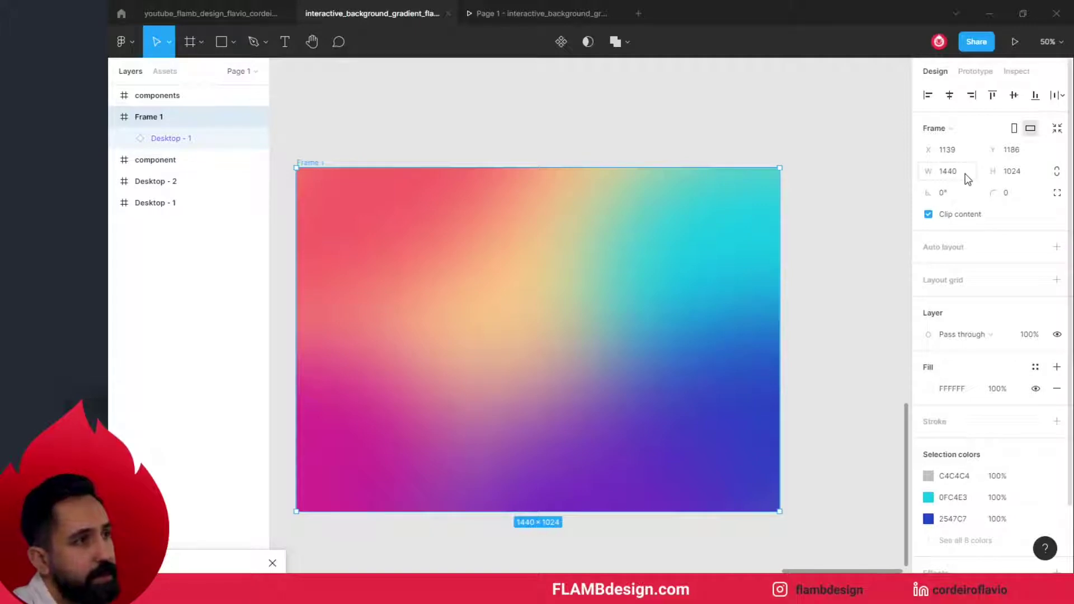
pyautogui.click(946, 174)
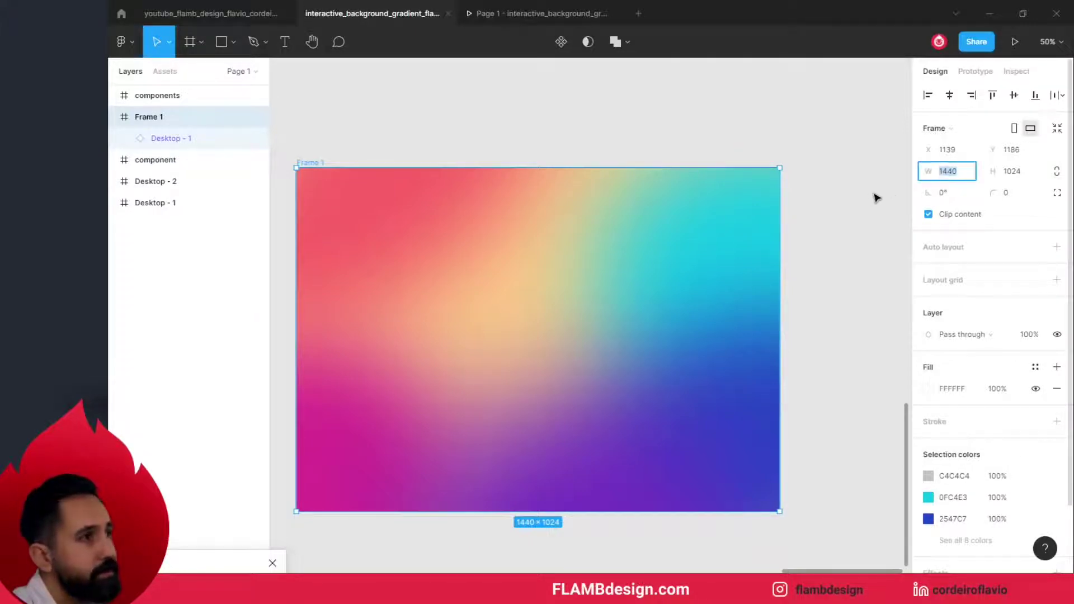
pyautogui.click(854, 204)
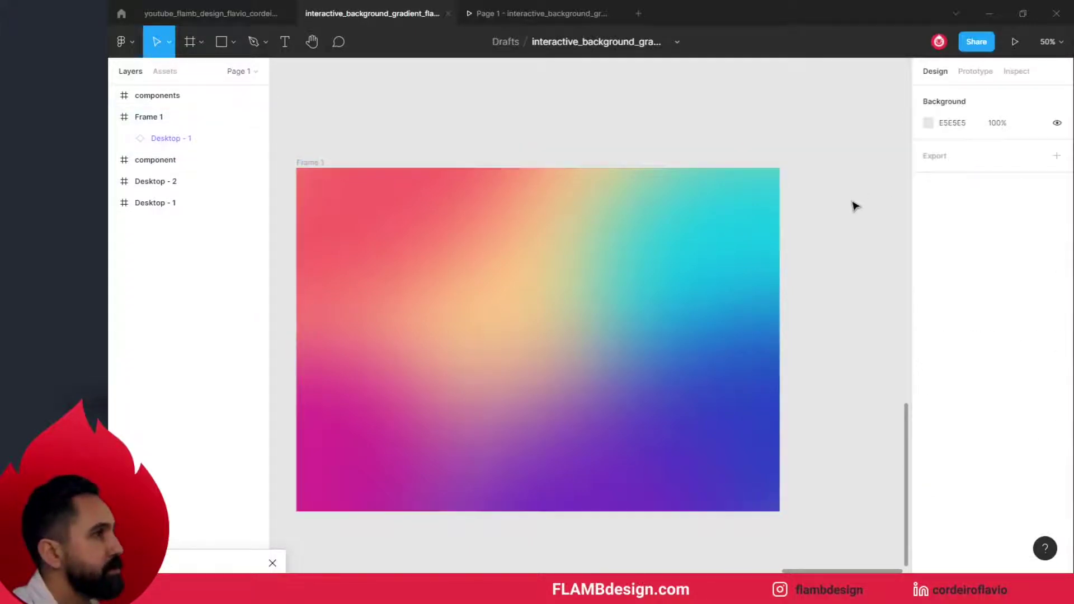
pyautogui.click(310, 167)
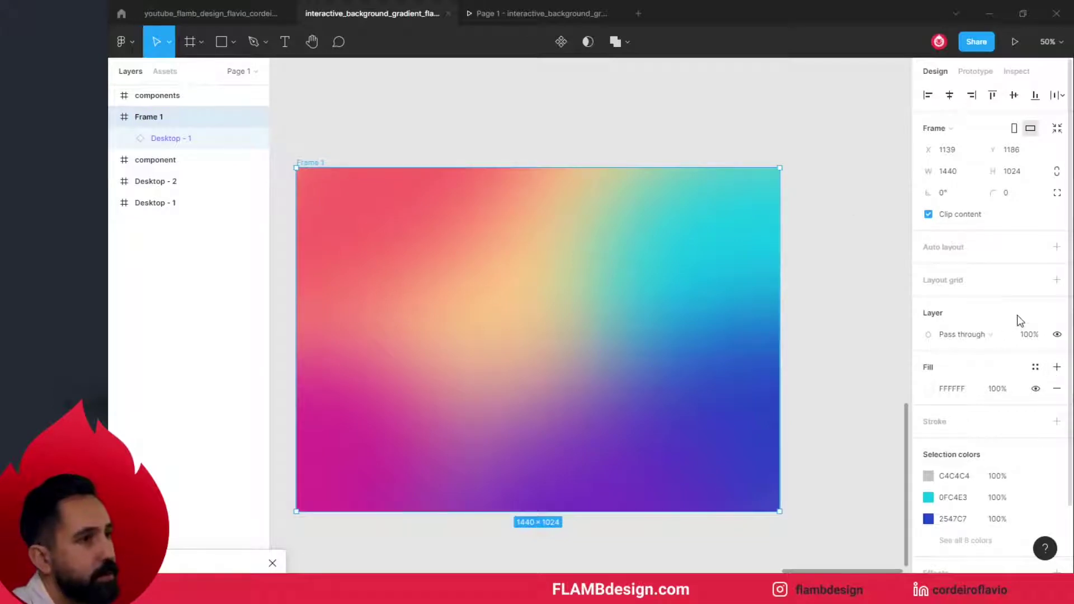
pyautogui.click(1057, 281)
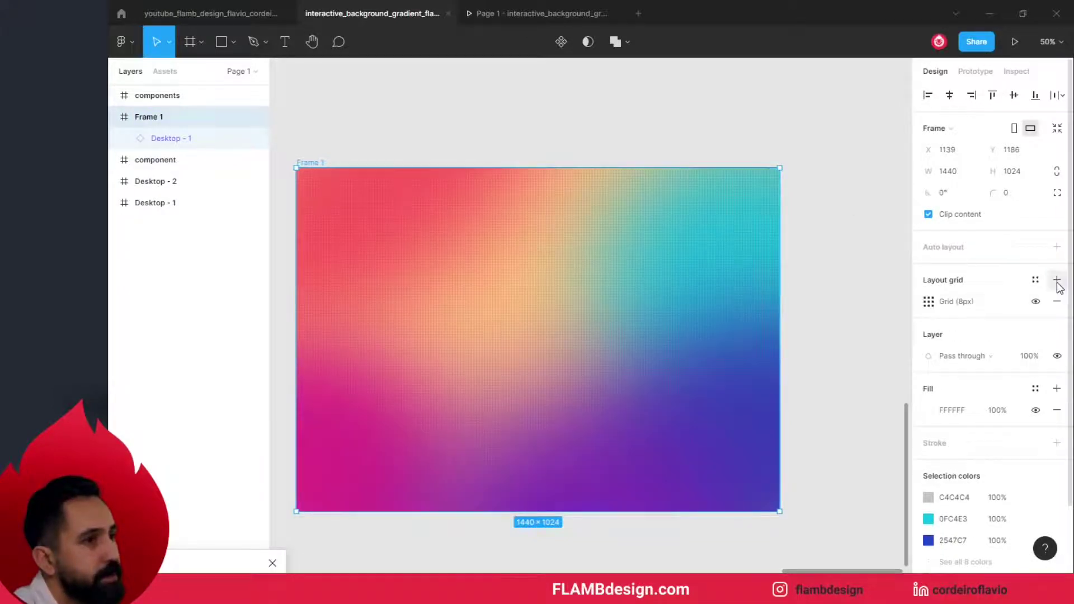
pyautogui.click(928, 303)
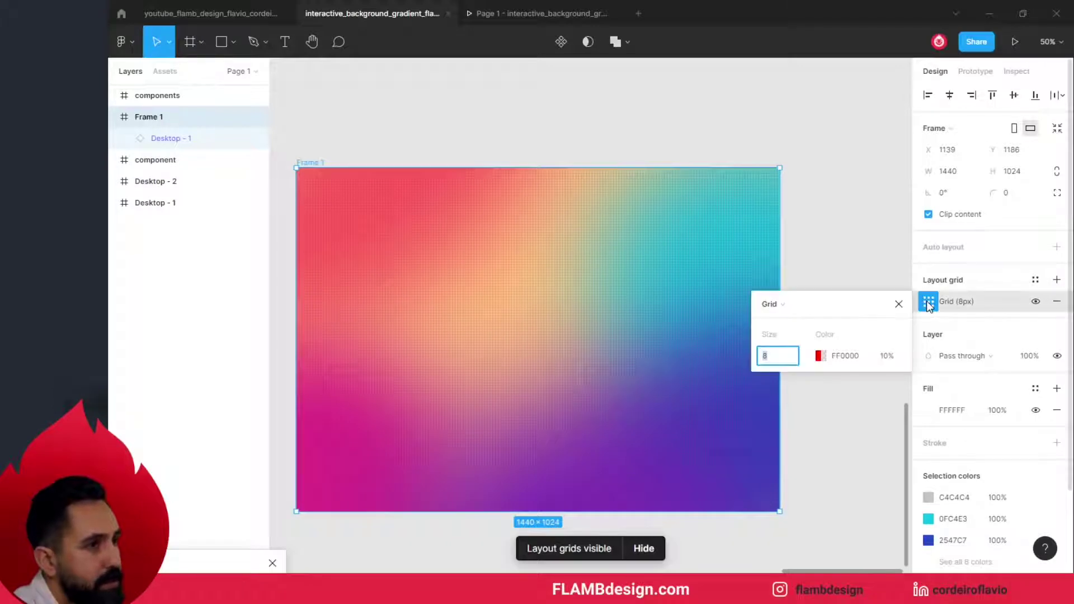
# Make the layout grid 12 columns with a 70 margin.
pyautogui.click(784, 305)
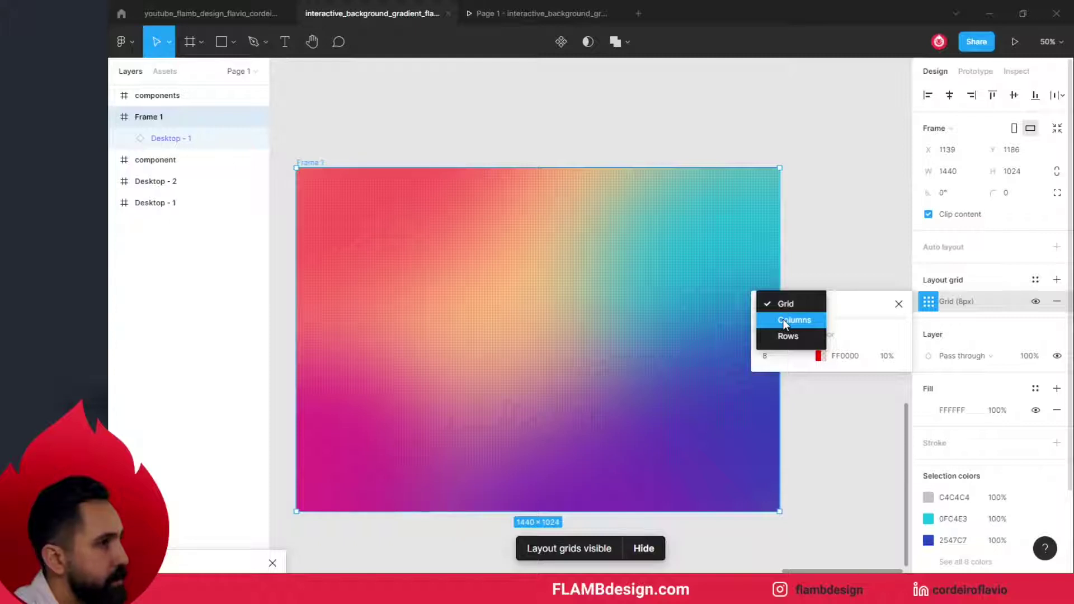
pyautogui.click(783, 318)
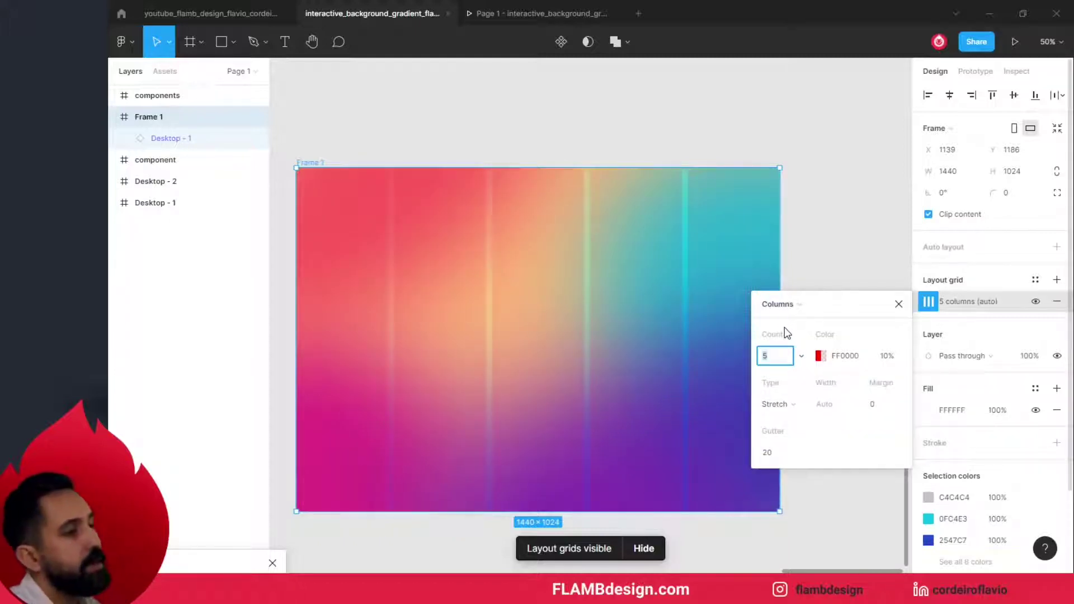
pyautogui.write('12')
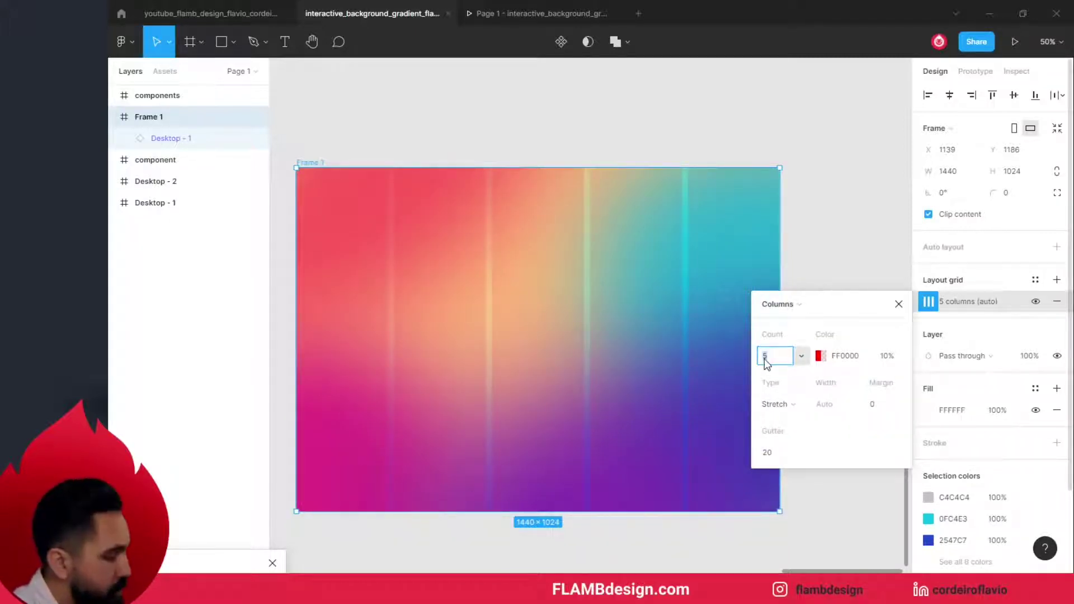
pyautogui.click(799, 378)
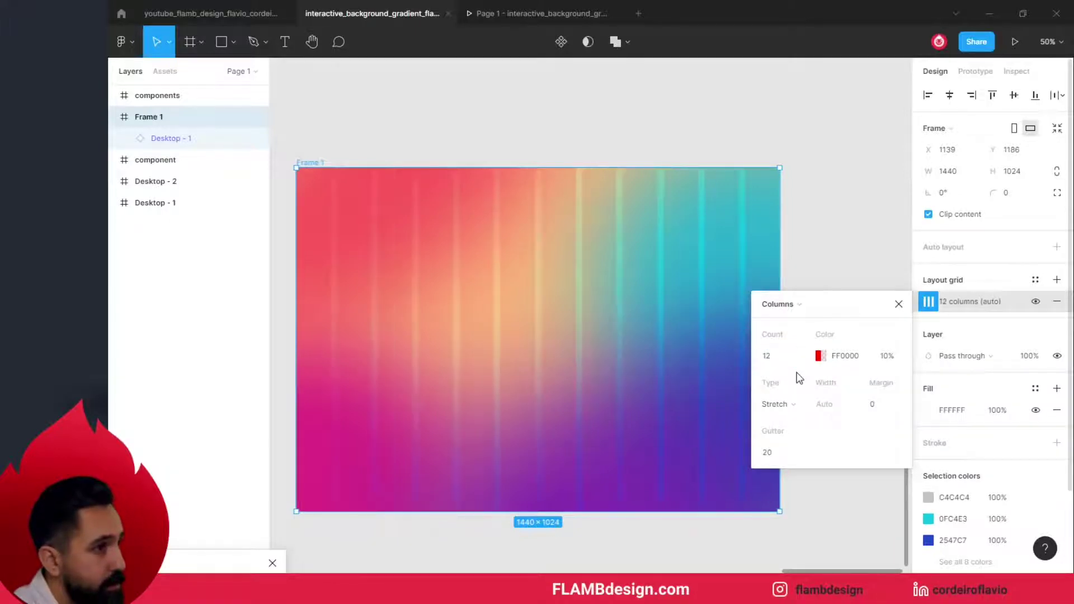
pyautogui.click(871, 405)
pyautogui.write('0')
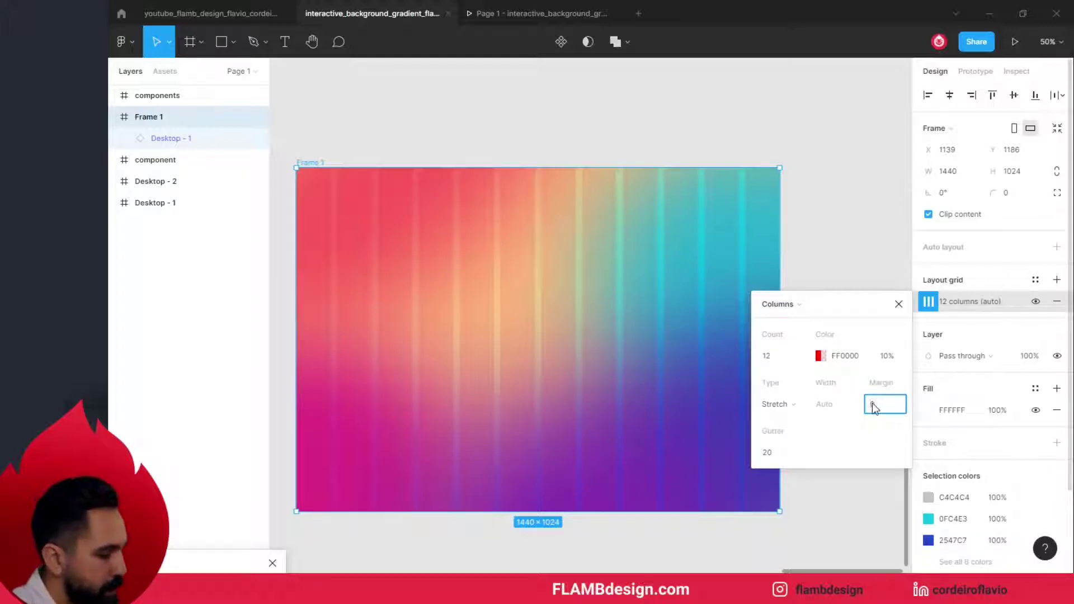
pyautogui.write('70')
pyautogui.press('Return')
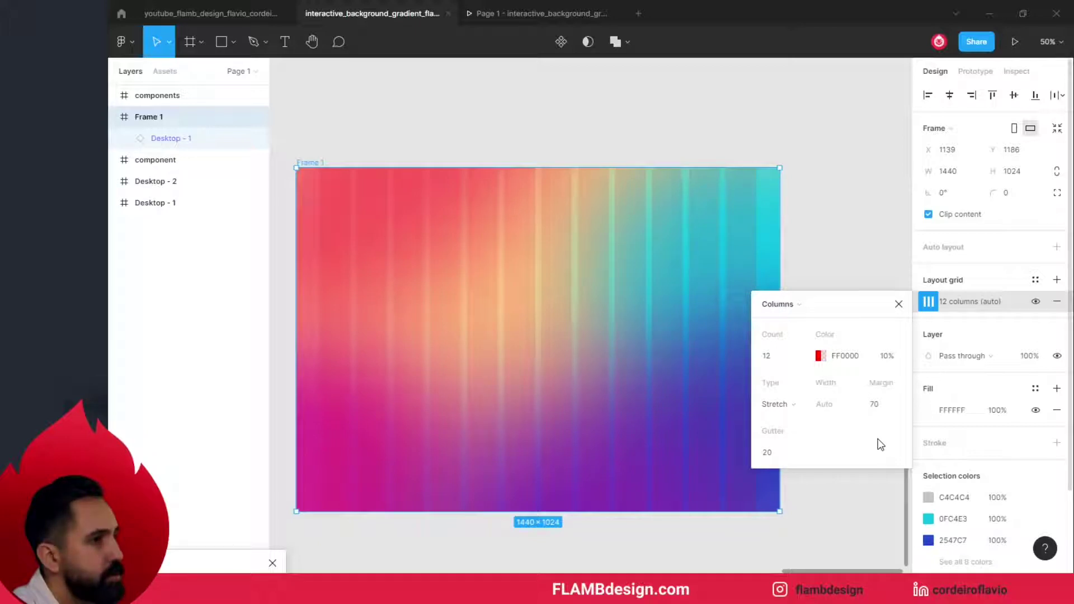
pyautogui.click(882, 277)
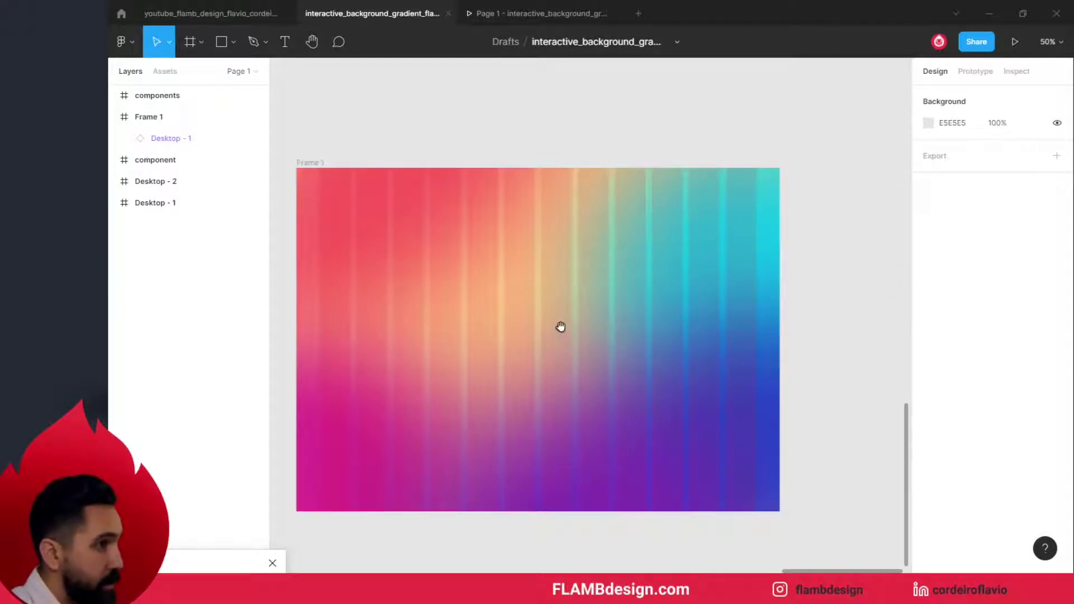
pyautogui.moveTo(561, 326); pyautogui.dragTo(621, 334)
# Draw a 420×253 rectangle on Frame 1's left side with corner radius 23.
pyautogui.click(369, 171)
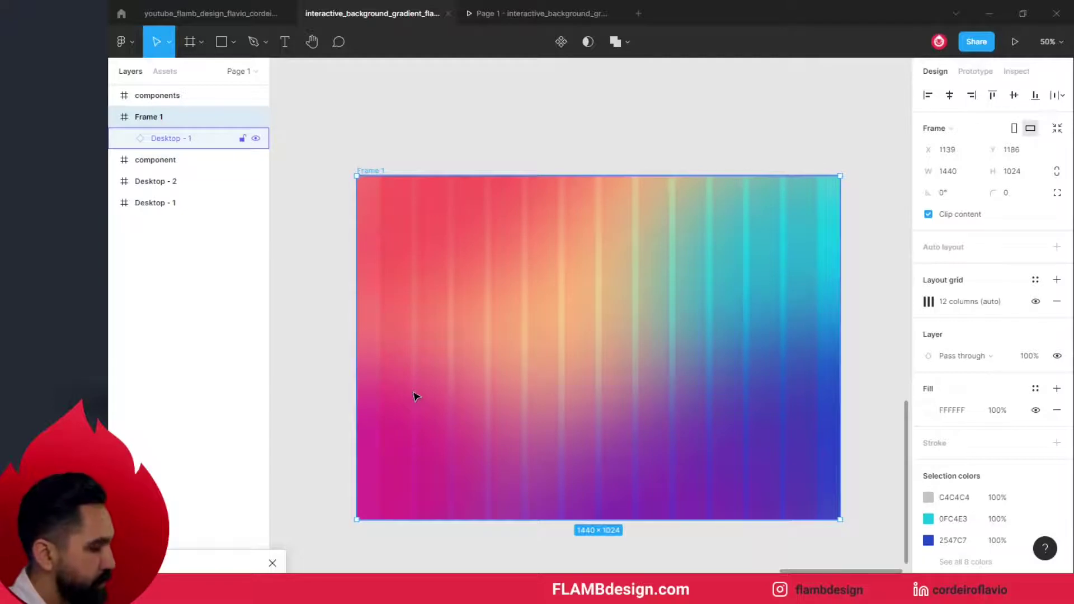
pyautogui.scroll(3, 417, 396)
pyautogui.moveTo(412, 389); pyautogui.dragTo(488, 369)
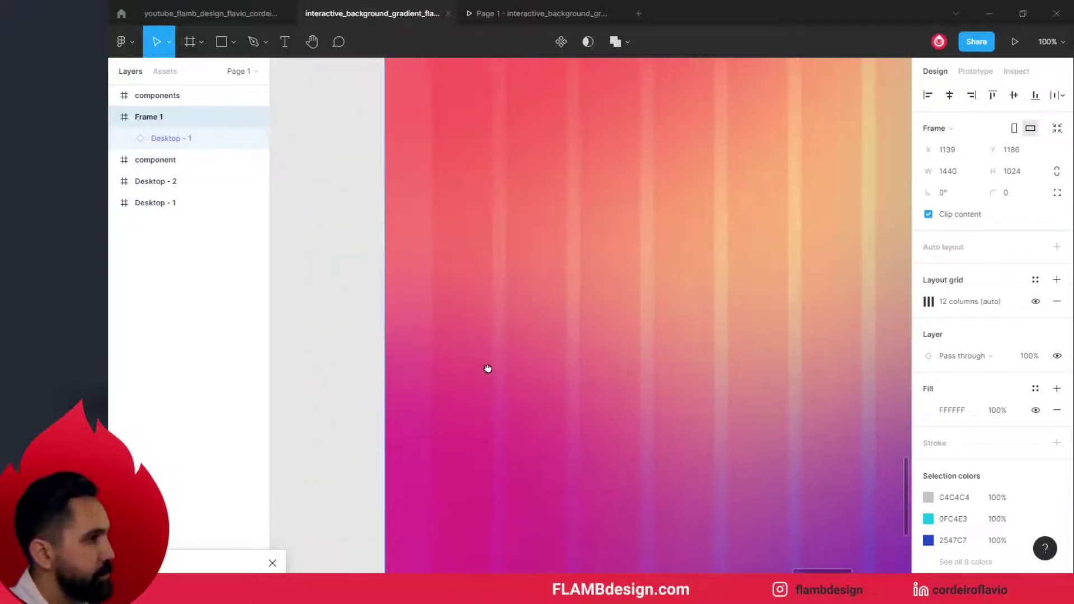
pyautogui.press('r')
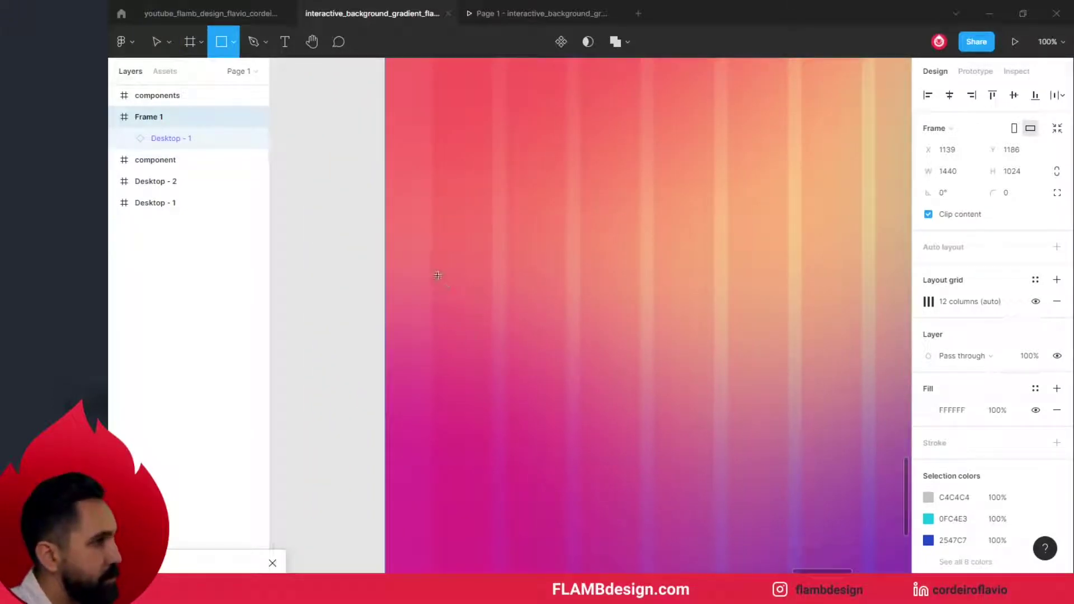
pyautogui.moveTo(433, 271); pyautogui.dragTo(714, 441)
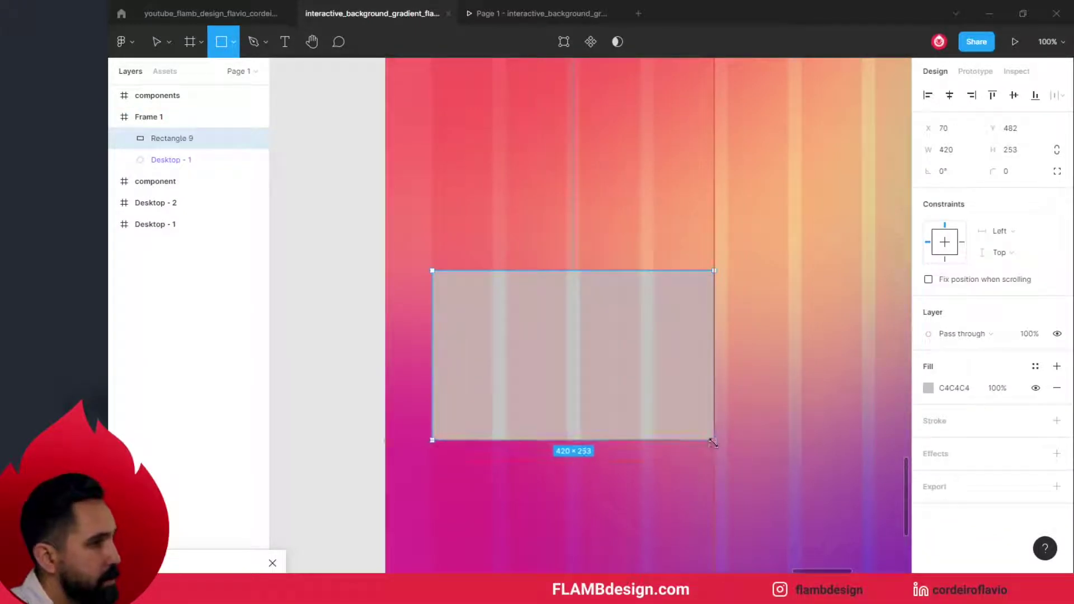
pyautogui.moveTo(707, 283); pyautogui.dragTo(700, 288)
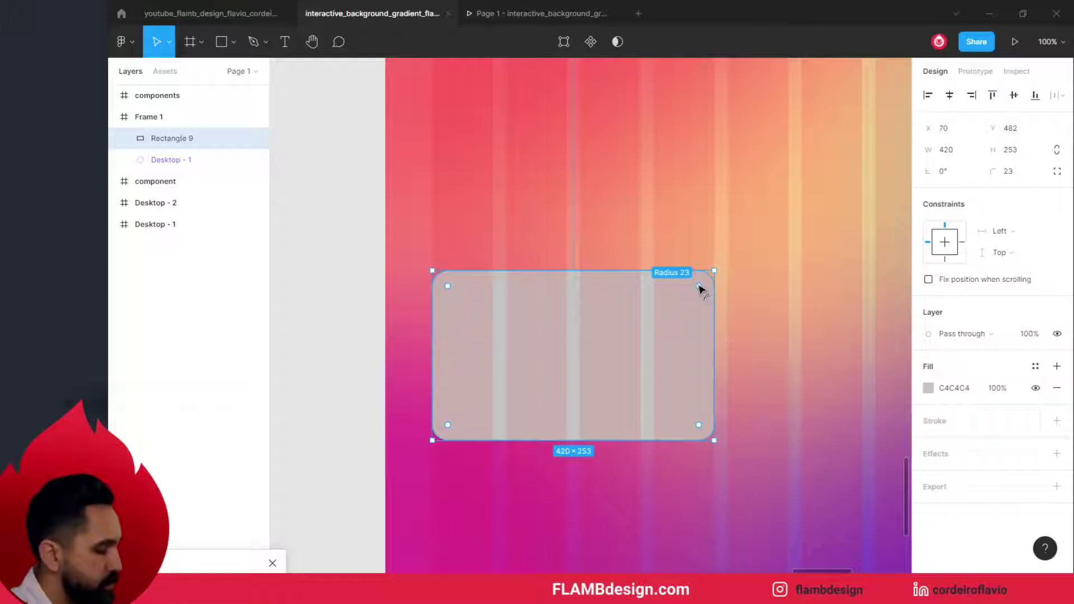
pyautogui.click(361, 244)
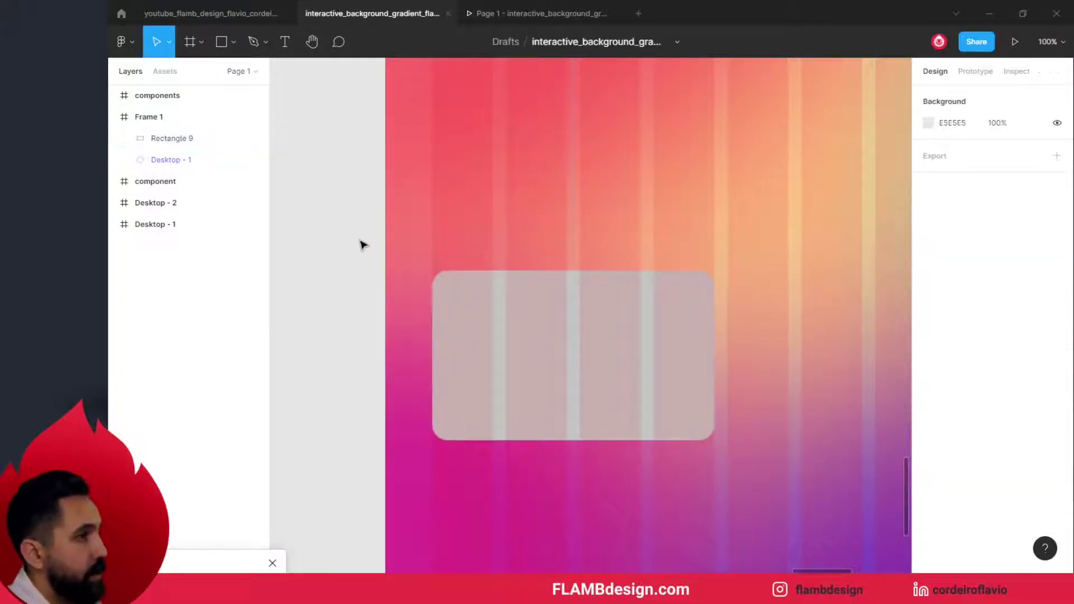
pyautogui.click(588, 398)
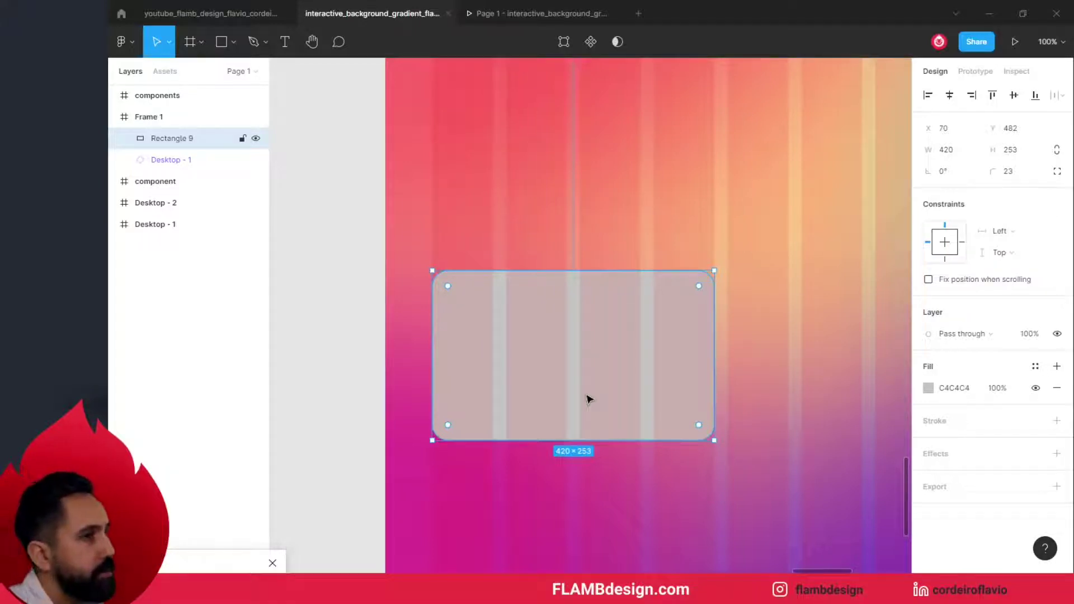
# Make the card's fill a linear gradient of two FFFFFF stops, the end at 50%.
pyautogui.click(929, 389)
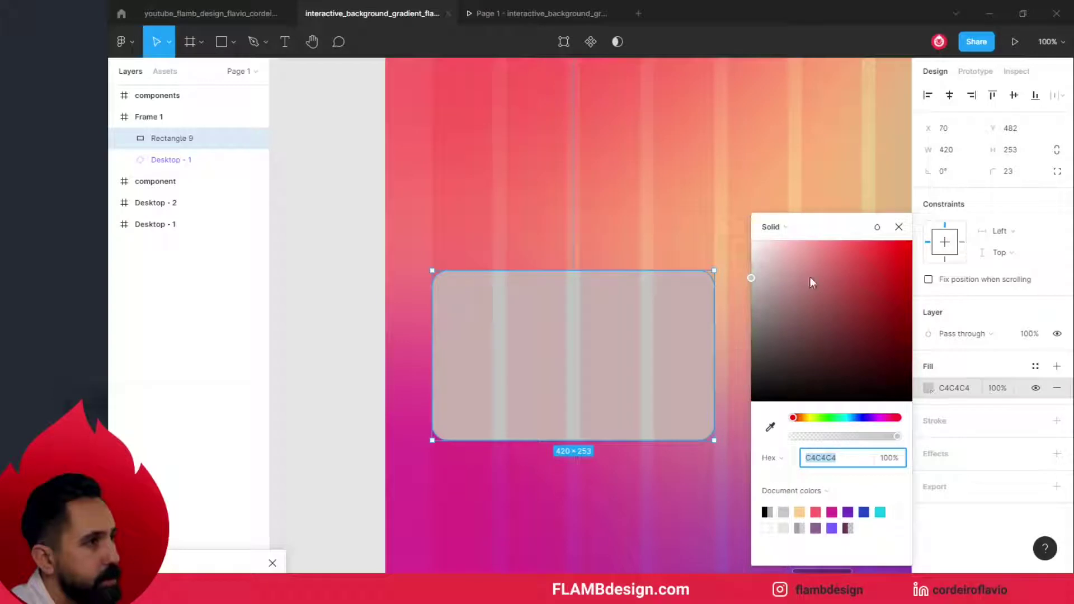
pyautogui.click(786, 228)
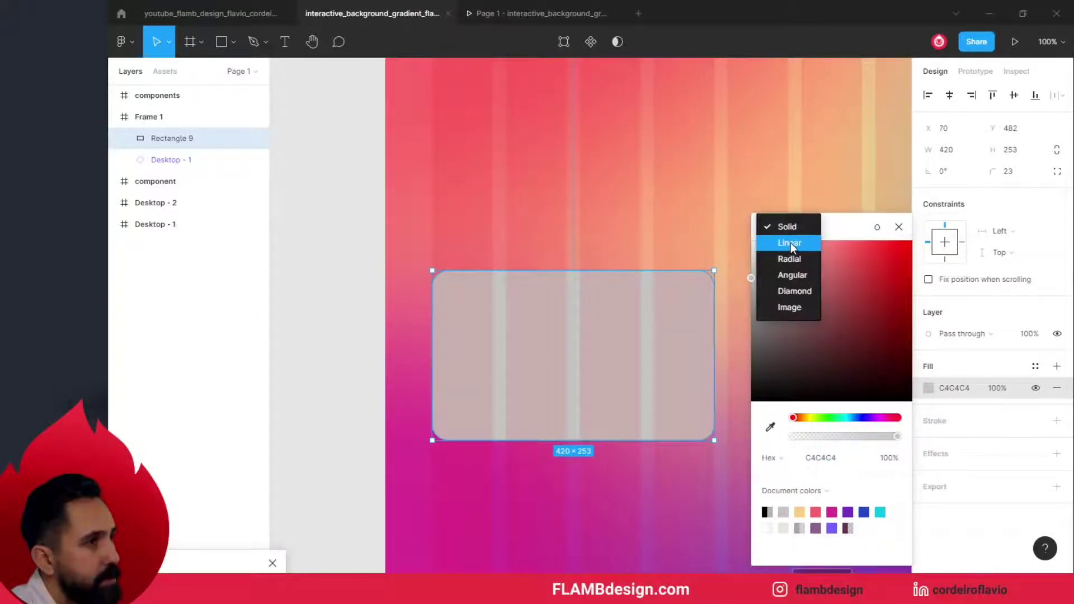
pyautogui.click(791, 242)
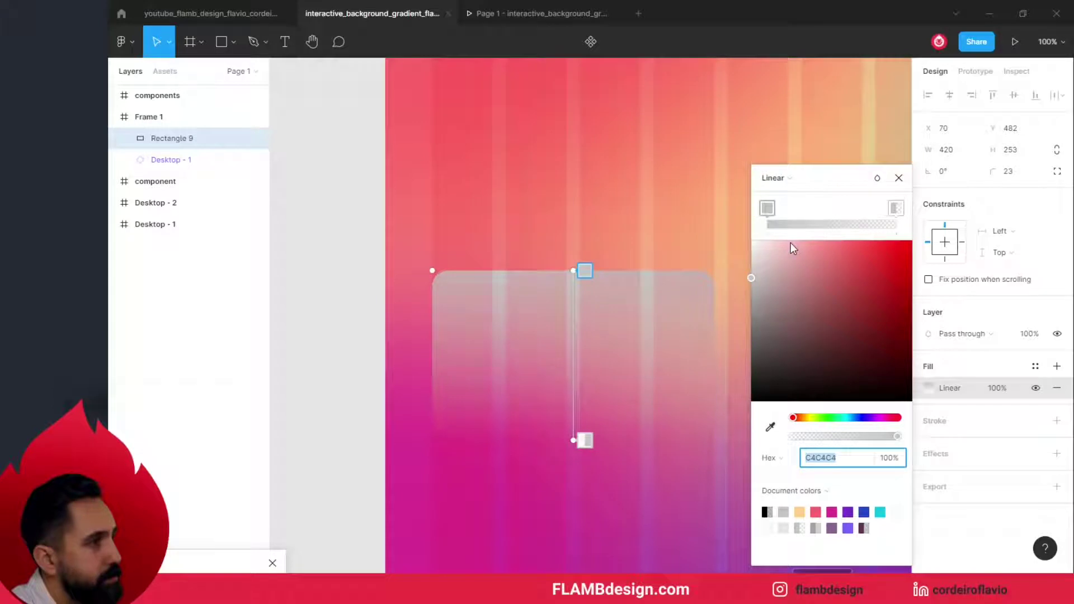
pyautogui.click(768, 213)
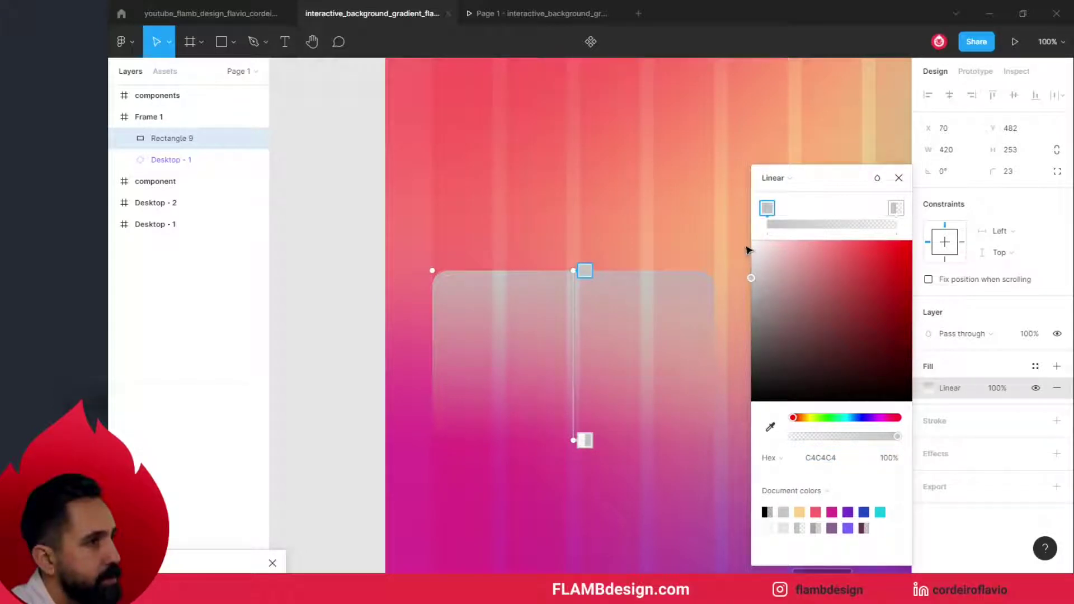
pyautogui.moveTo(751, 279); pyautogui.dragTo(751, 227)
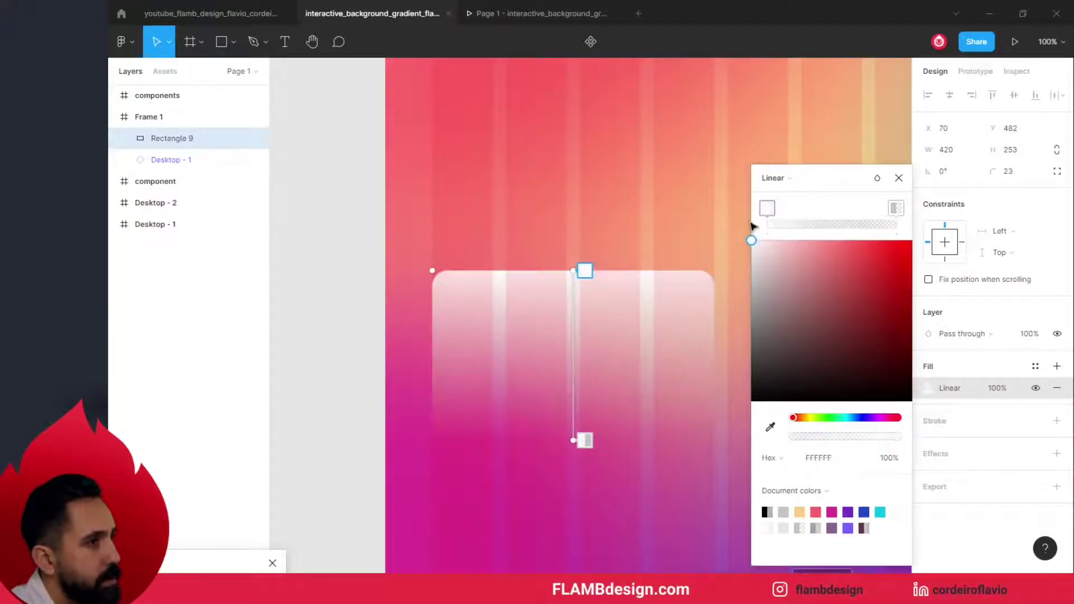
pyautogui.click(895, 209)
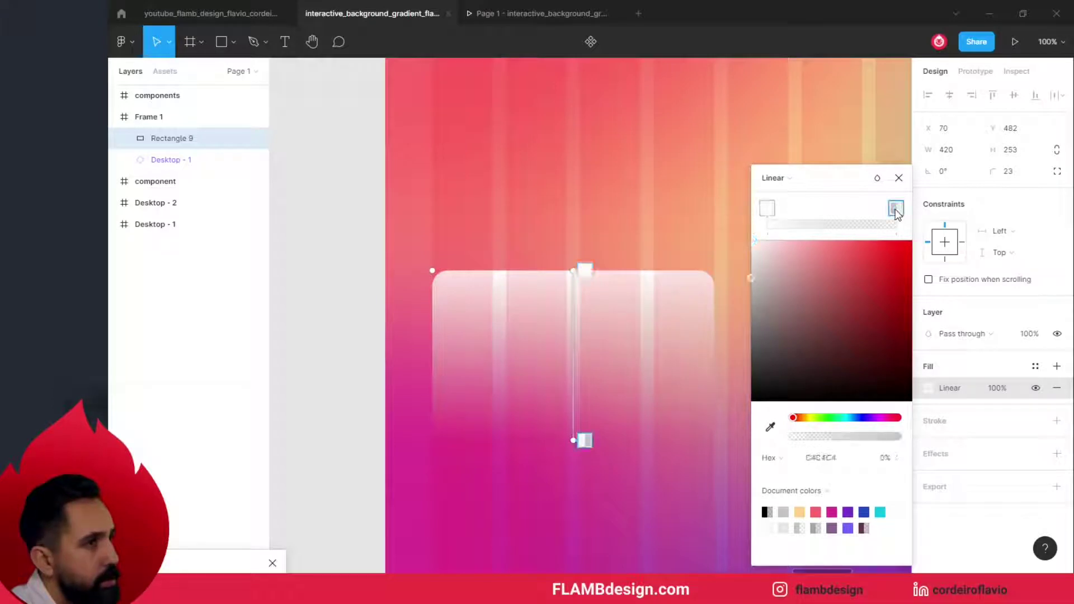
pyautogui.moveTo(750, 277); pyautogui.dragTo(751, 240)
pyautogui.click(889, 463)
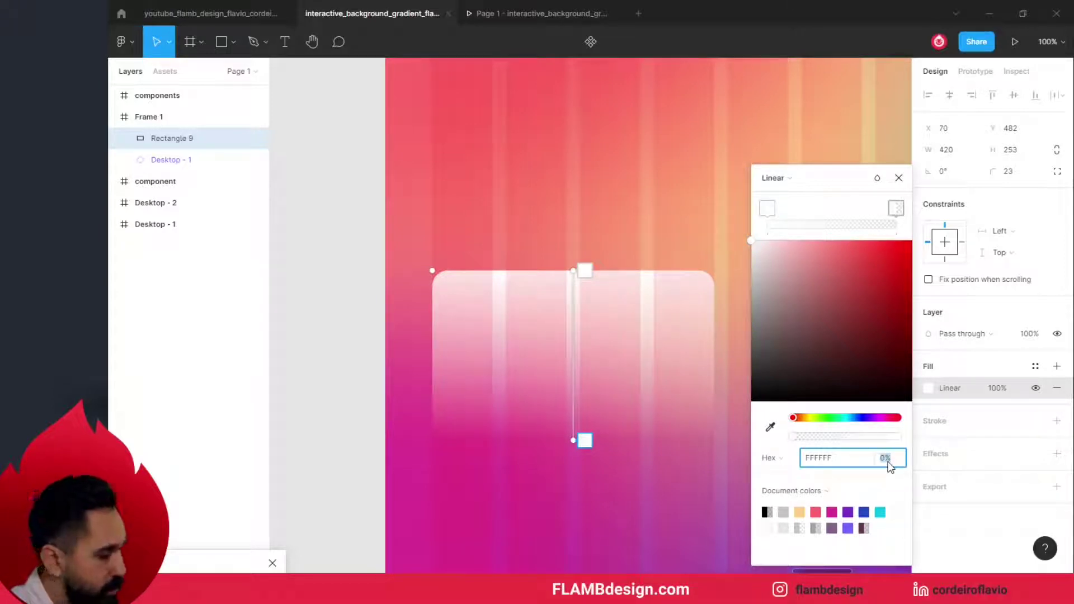
pyautogui.write('50')
pyautogui.press('Return')
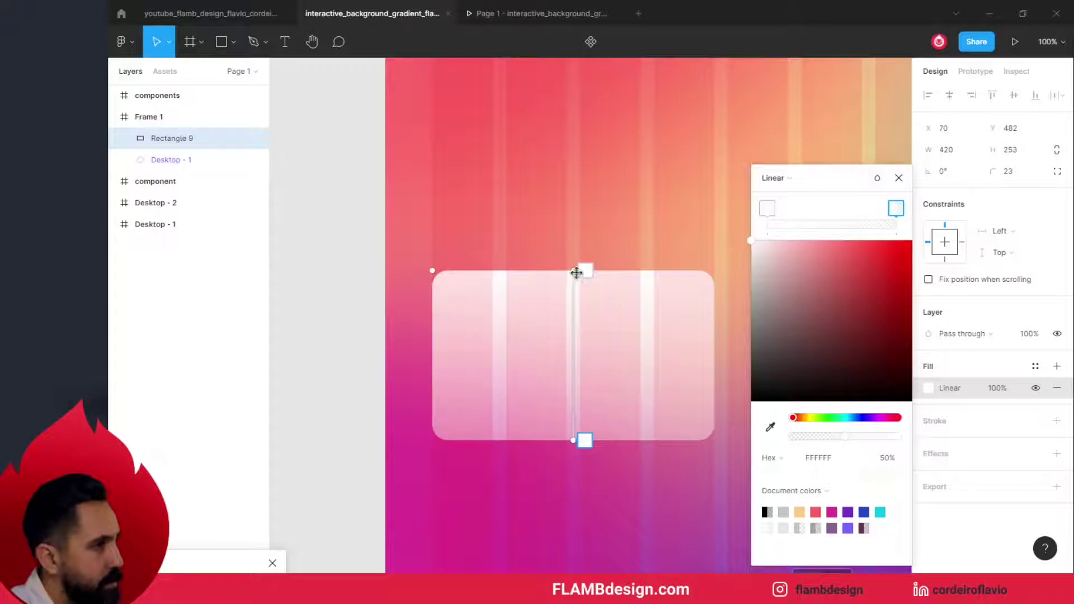
# Angle the gradient handles across the card toward its right side.
pyautogui.moveTo(572, 270); pyautogui.dragTo(444, 275)
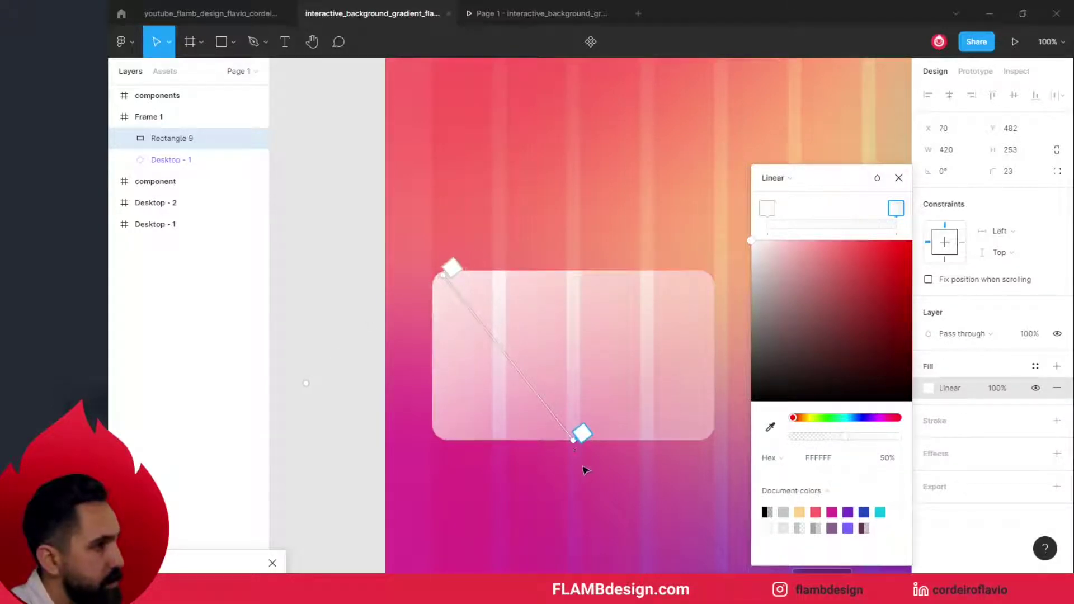
pyautogui.moveTo(582, 441); pyautogui.dragTo(676, 412)
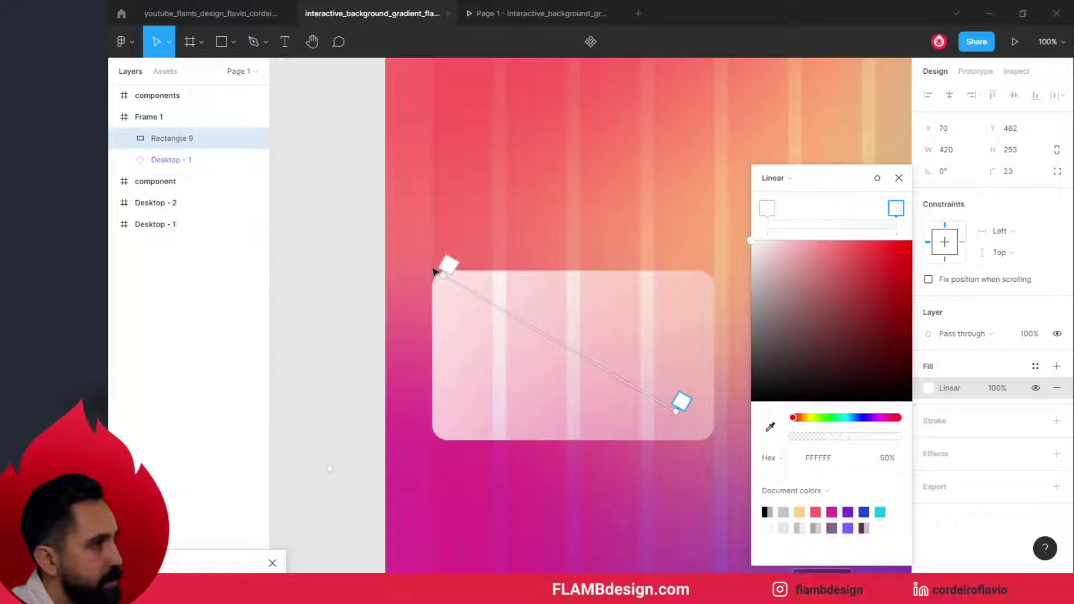
pyautogui.moveTo(442, 273); pyautogui.dragTo(473, 283)
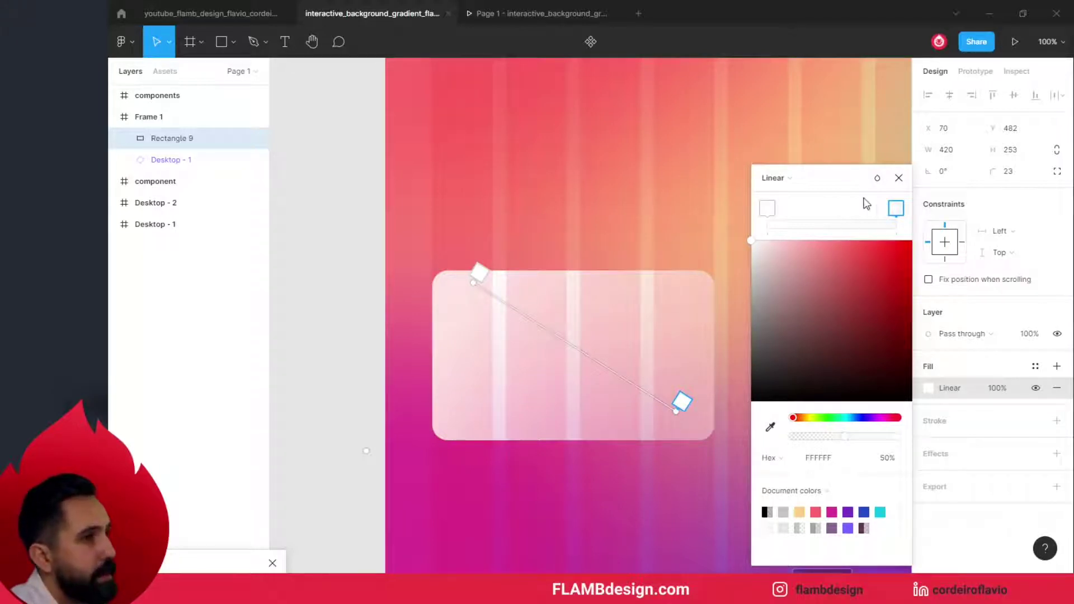
pyautogui.press('Escape')
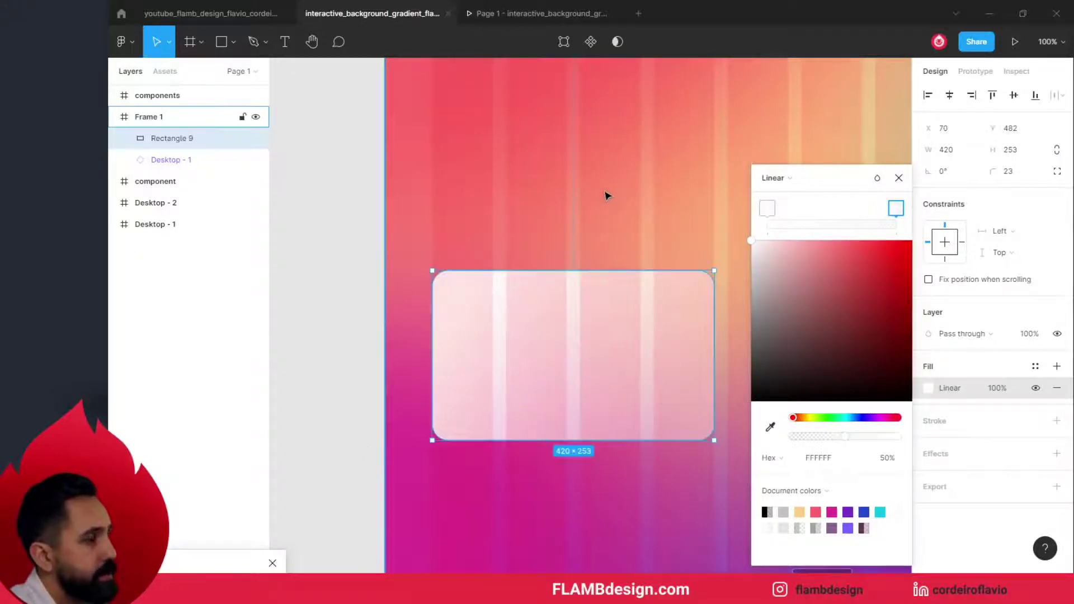
# Hide Frame 1's layout grids.
pyautogui.click(608, 251)
pyautogui.click(654, 403)
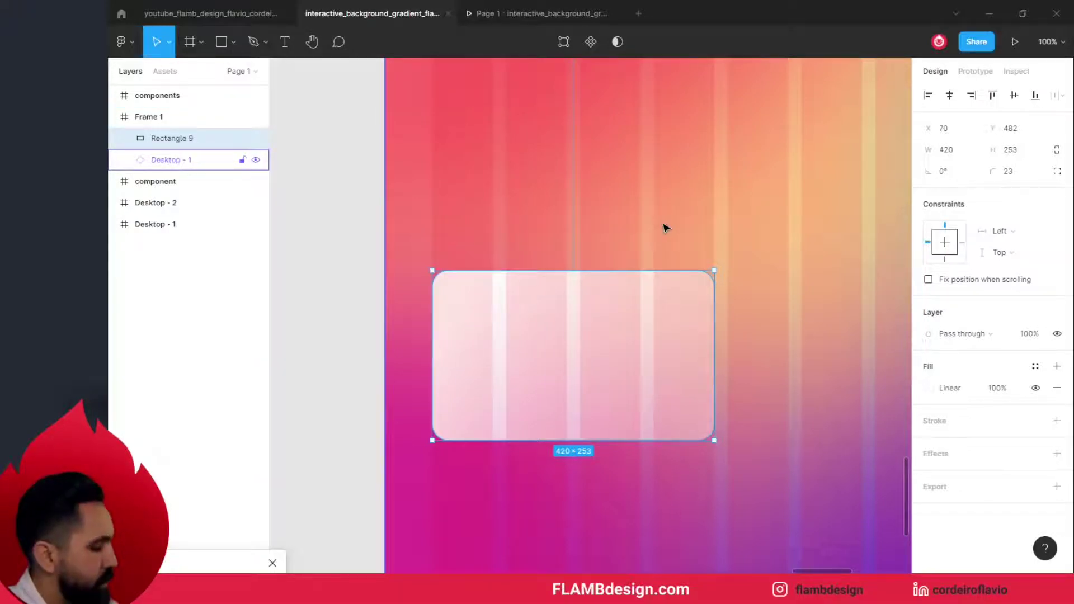
pyautogui.hotkey('ctrl', 'shift', '4')
pyautogui.click(759, 325)
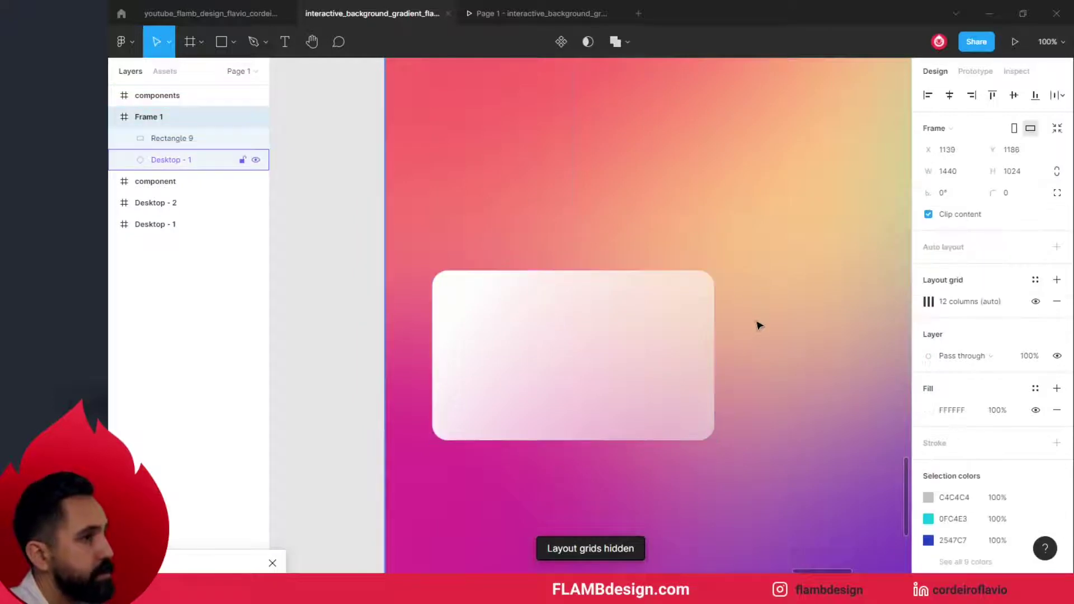
pyautogui.click(635, 328)
pyautogui.click(778, 375)
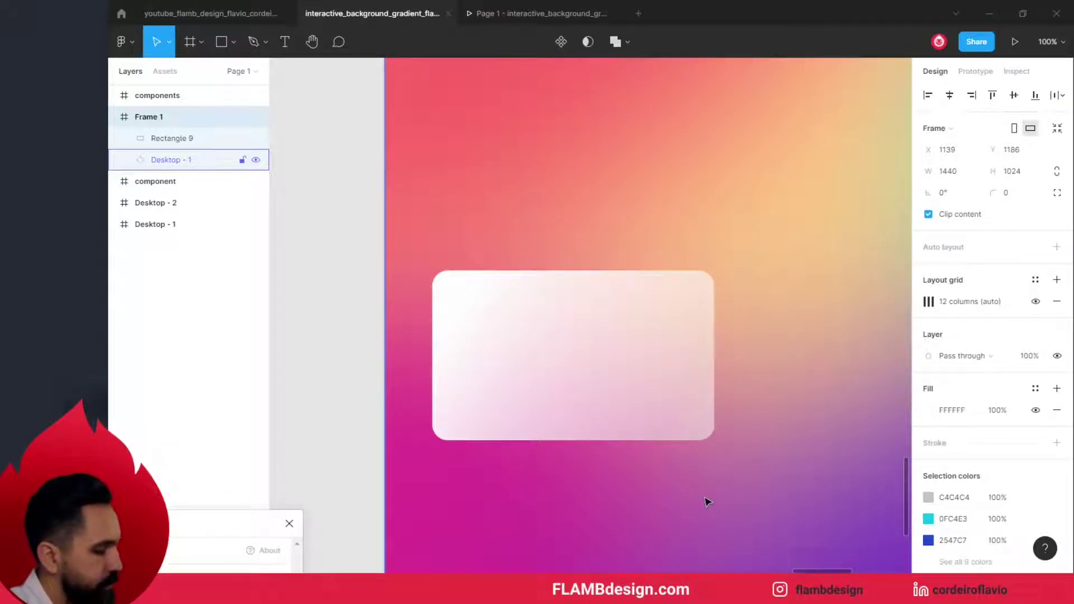
# Add a 565×163 dark blue 1F3F93 bar across the card's lower half and give the card a drop shadow.
pyautogui.press('r')
pyautogui.moveTo(784, 374)
pyautogui.mouseDown()
pyautogui.moveTo(376, 471)
pyautogui.moveTo(404, 484)
pyautogui.mouseUp()
pyautogui.hotkey('ctrl', 'alt', 'm')
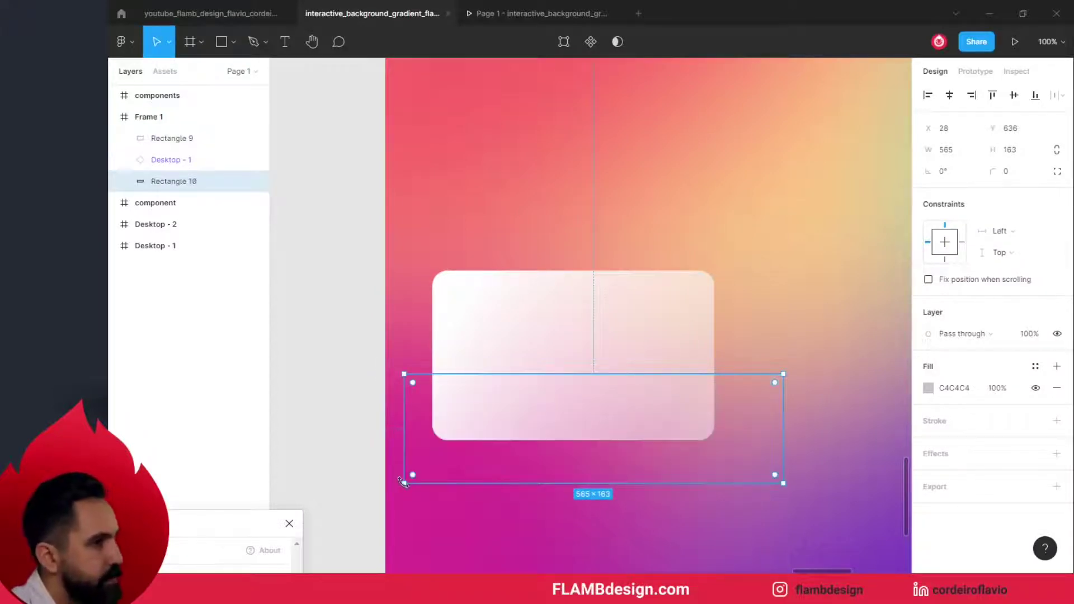
pyautogui.hotkey('ctrl', ']')
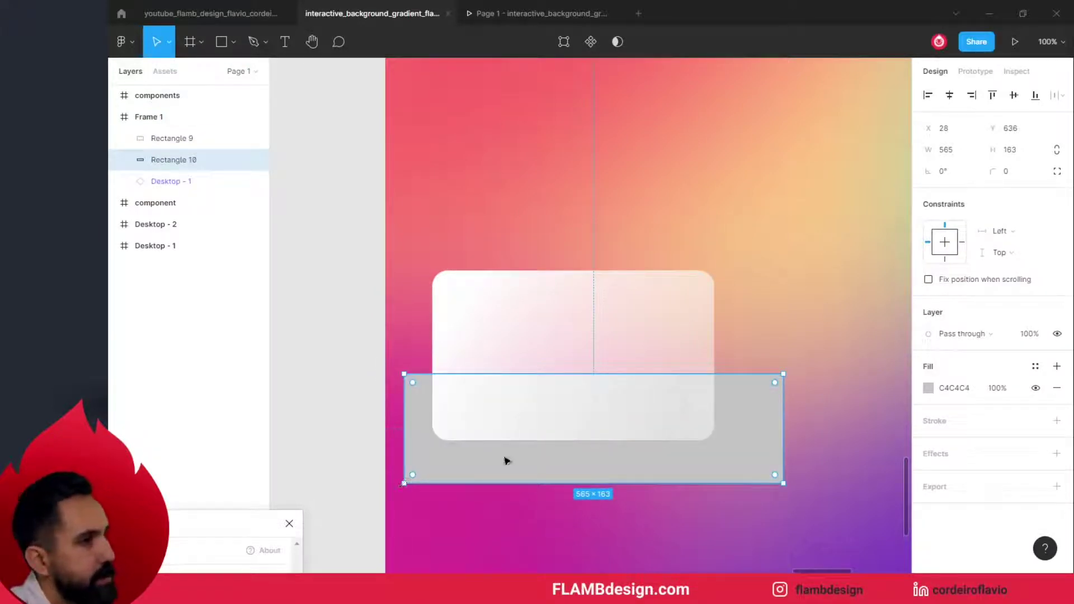
pyautogui.click(929, 388)
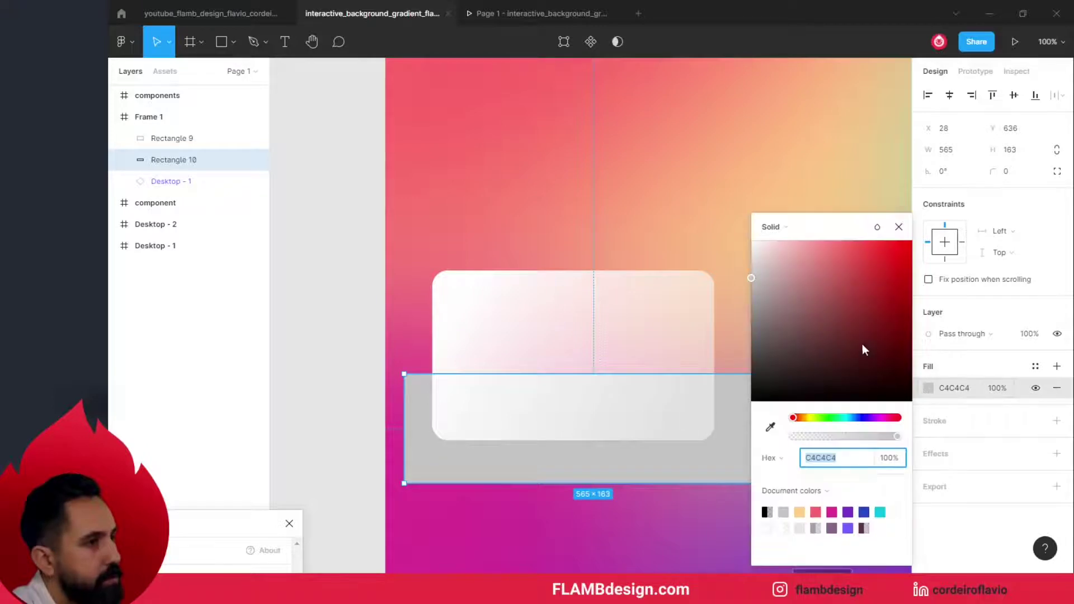
pyautogui.click(857, 418)
pyautogui.click(878, 309)
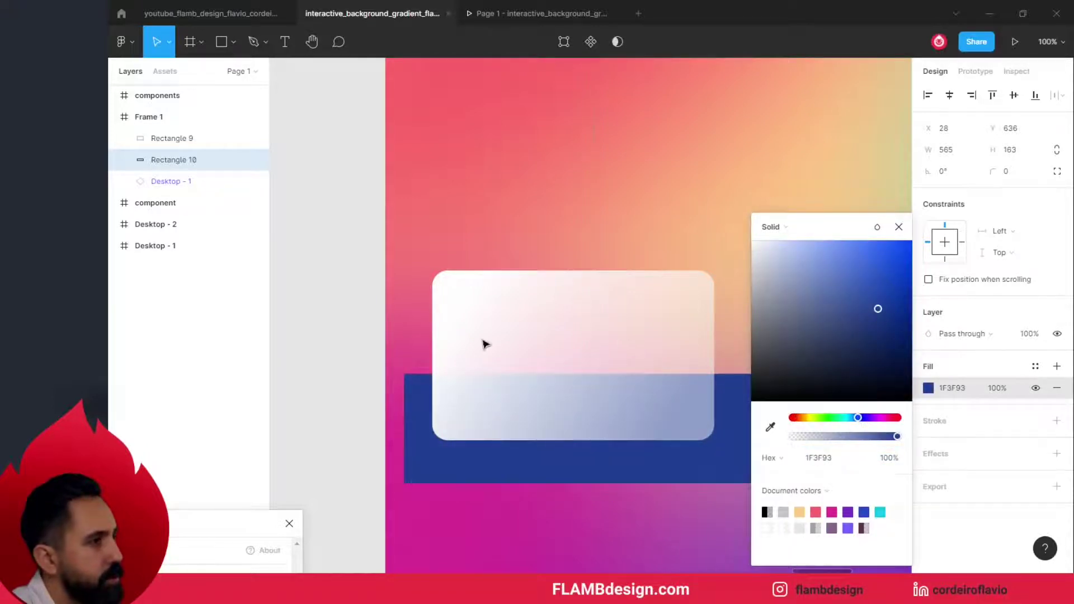
pyautogui.click(354, 330)
pyautogui.click(634, 326)
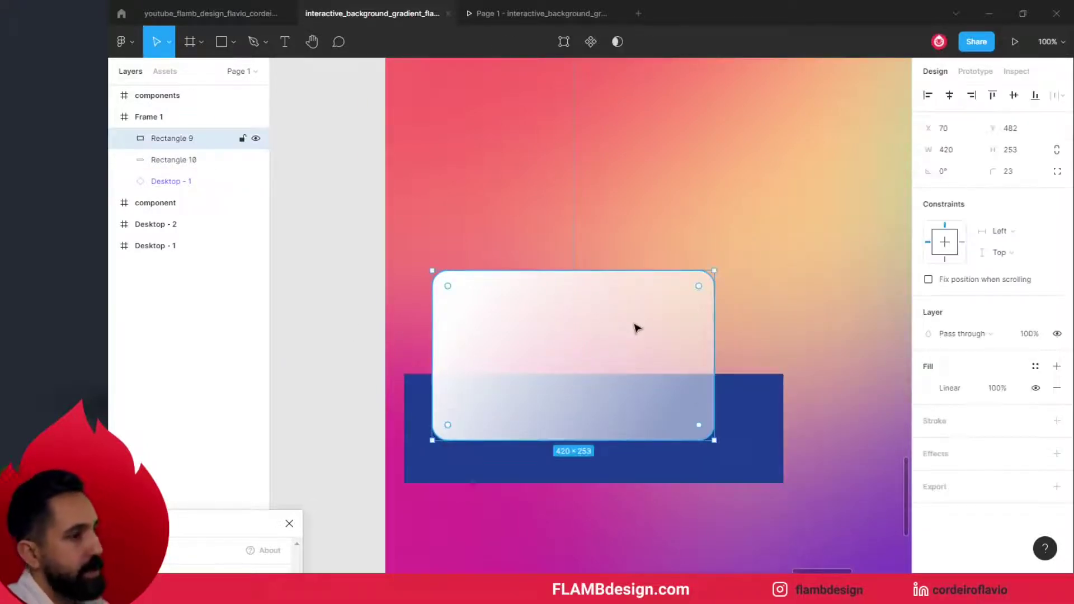
pyautogui.moveTo(990, 453)
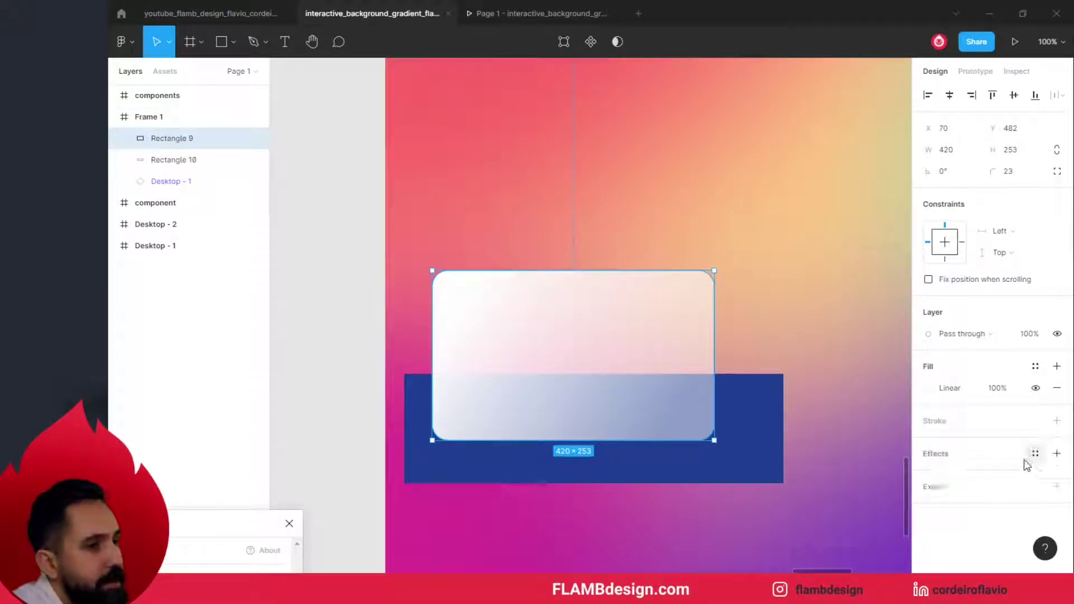
pyautogui.click(1056, 454)
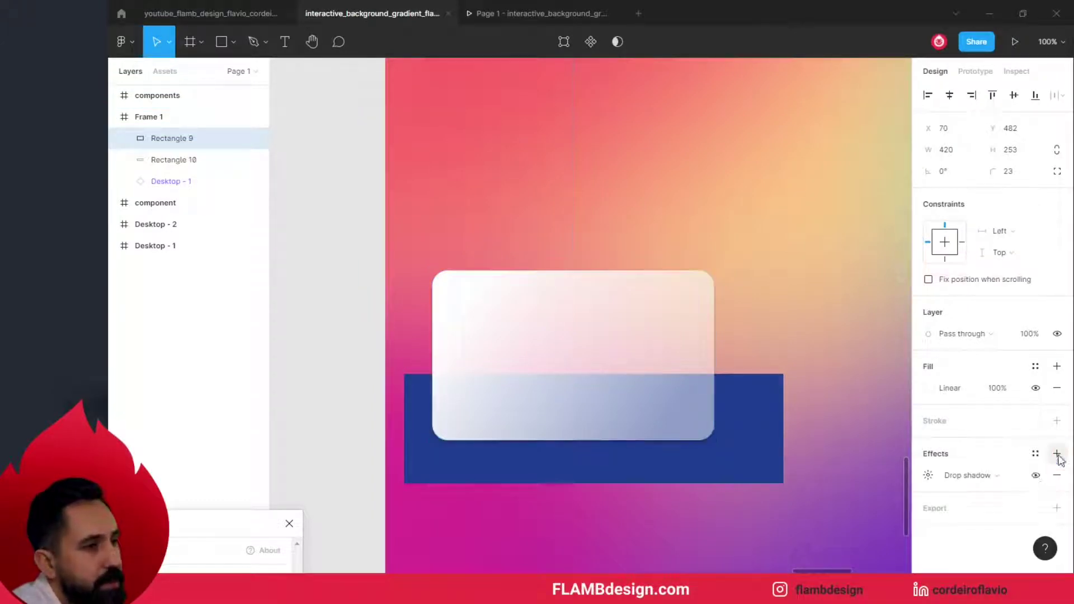
# Change the card's effect to Background blur with a blur of 20.
pyautogui.click(992, 478)
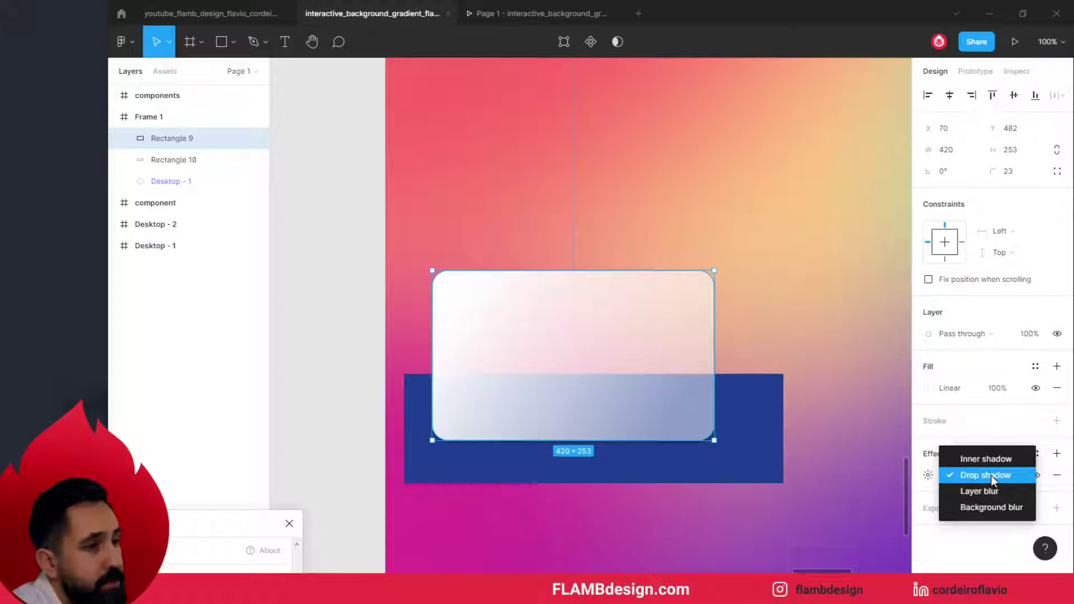
pyautogui.click(1004, 515)
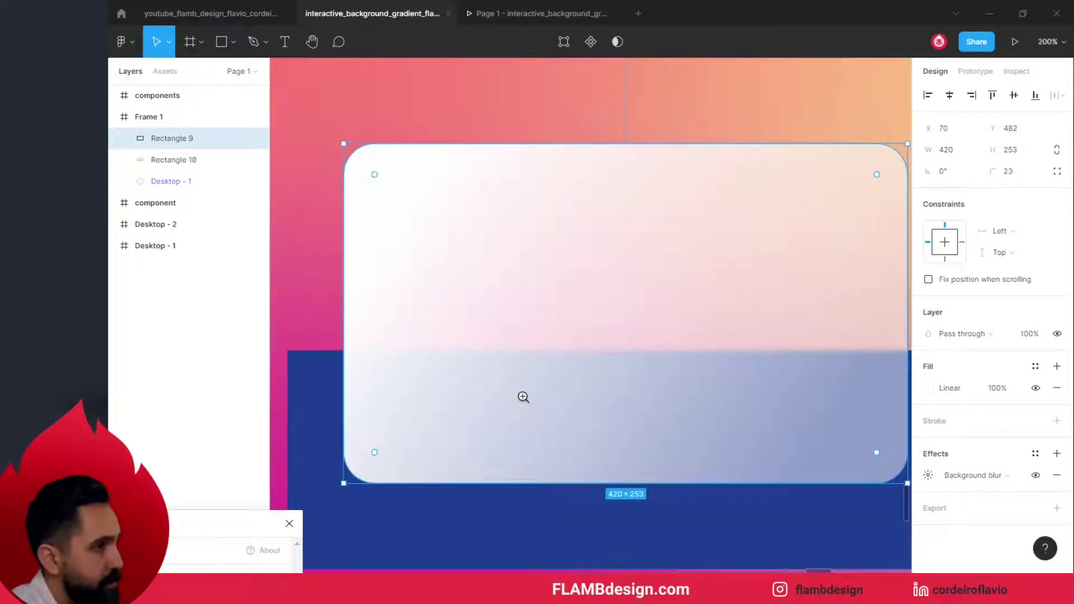
pyautogui.moveTo(717, 470); pyautogui.dragTo(652, 455)
pyautogui.click(928, 475)
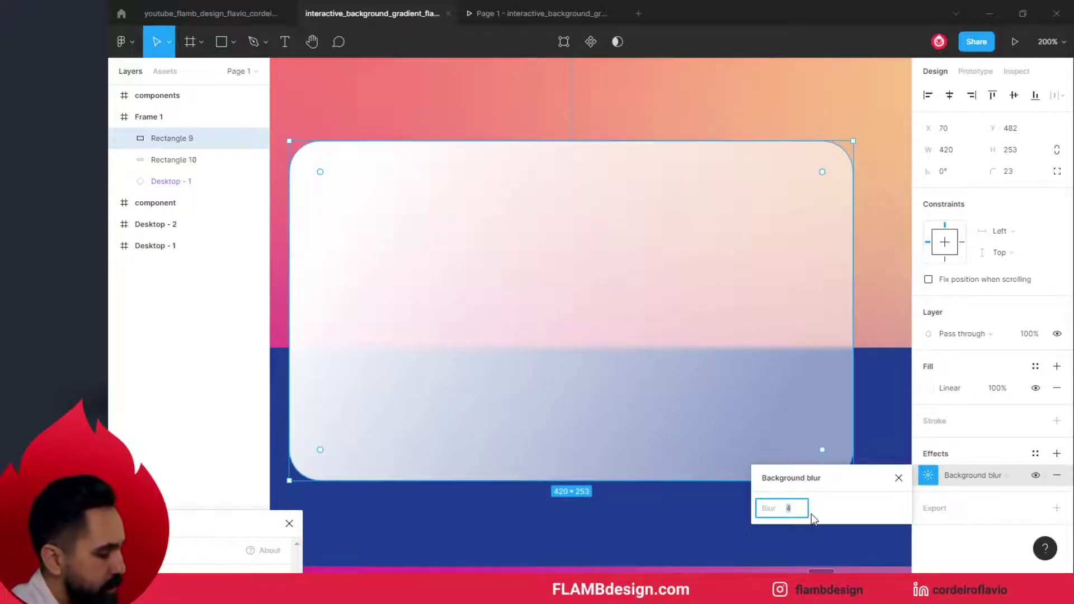
pyautogui.write('20')
pyautogui.press('Return')
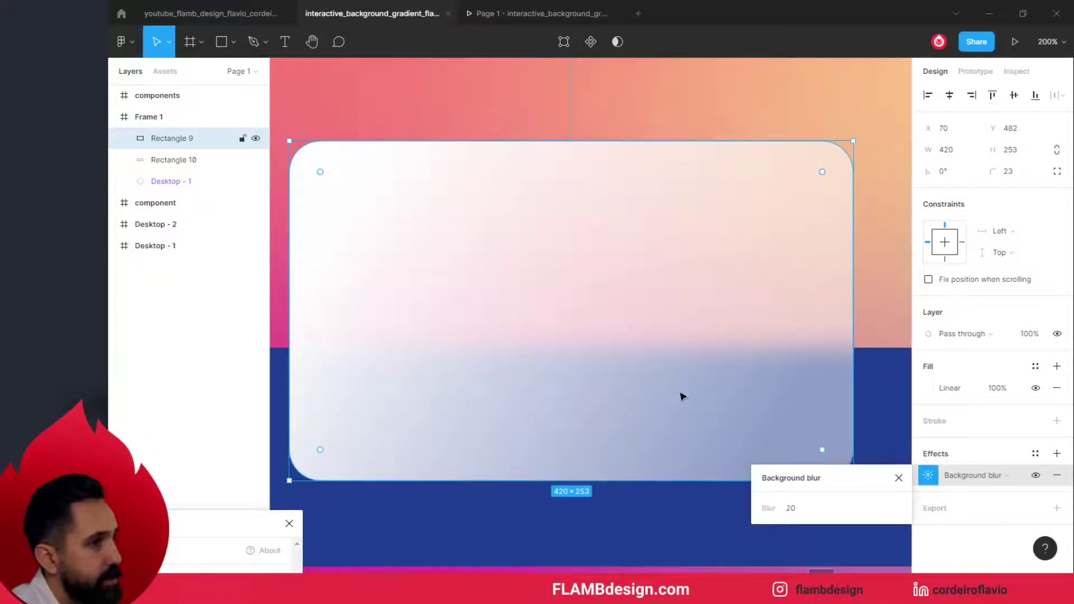
# Zoom out and back in on the card to judge the frosted blur.
pyautogui.click(866, 311)
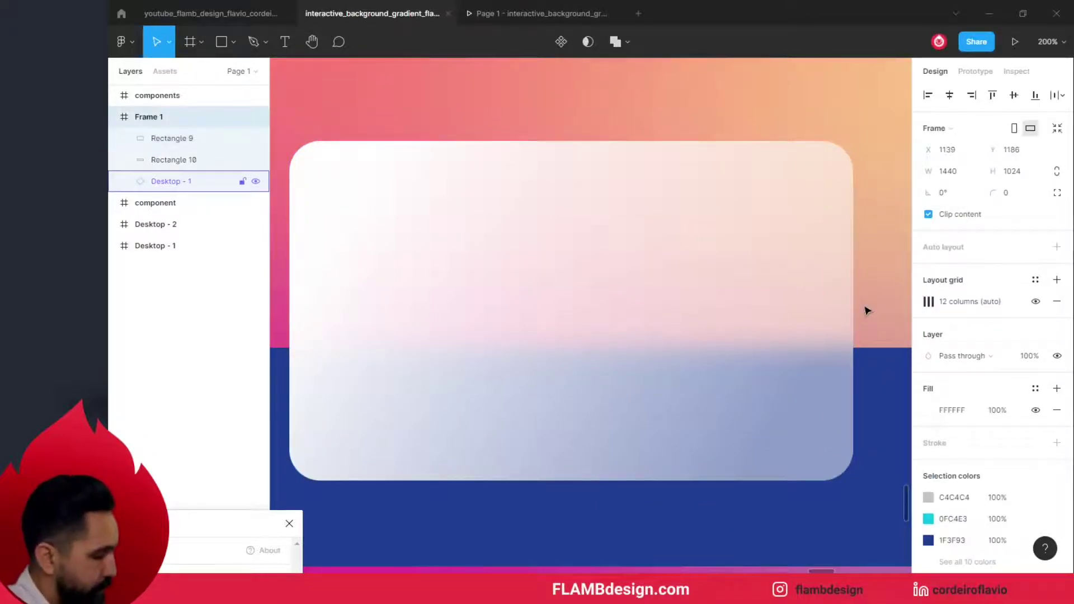
pyautogui.press('-')
pyautogui.press('-')
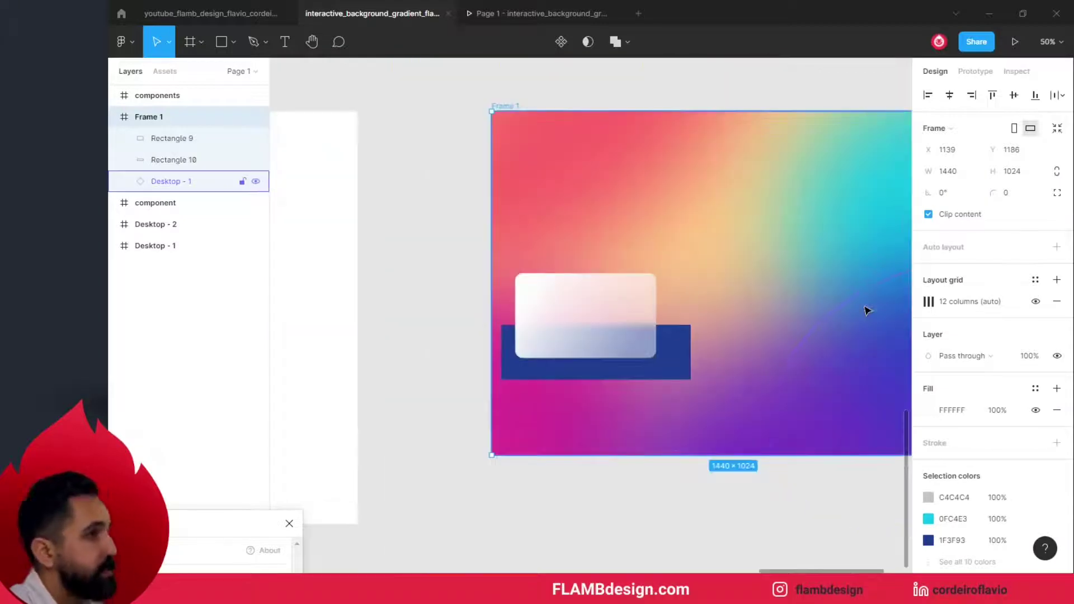
pyautogui.moveTo(736, 271)
pyautogui.mouseDown()
pyautogui.moveTo(644, 267)
pyautogui.moveTo(670, 267)
pyautogui.mouseUp()
pyautogui.click(574, 278)
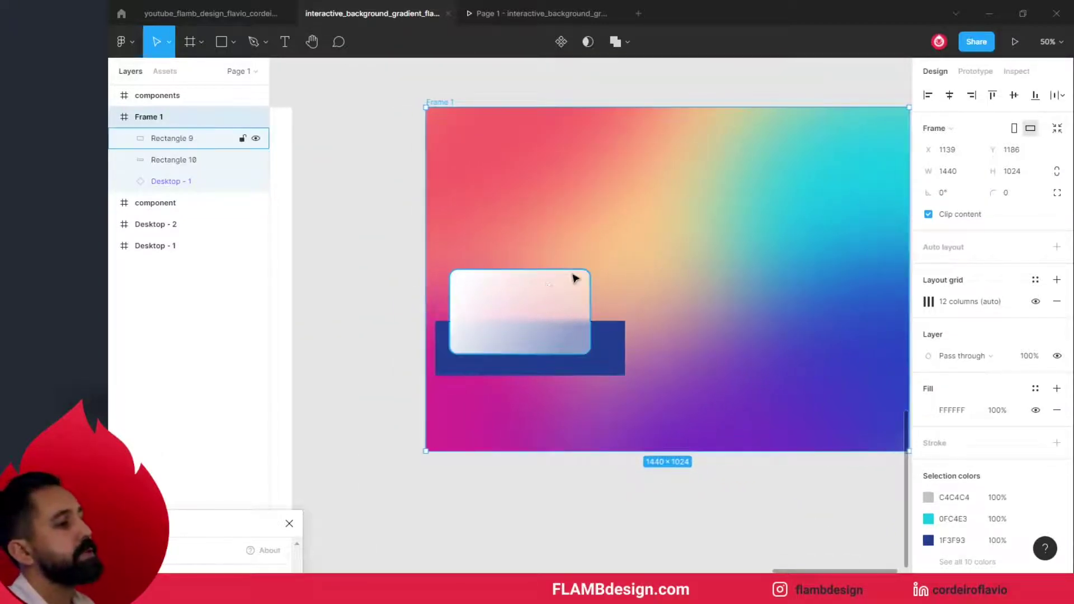
pyautogui.click(550, 289)
pyautogui.click(503, 285)
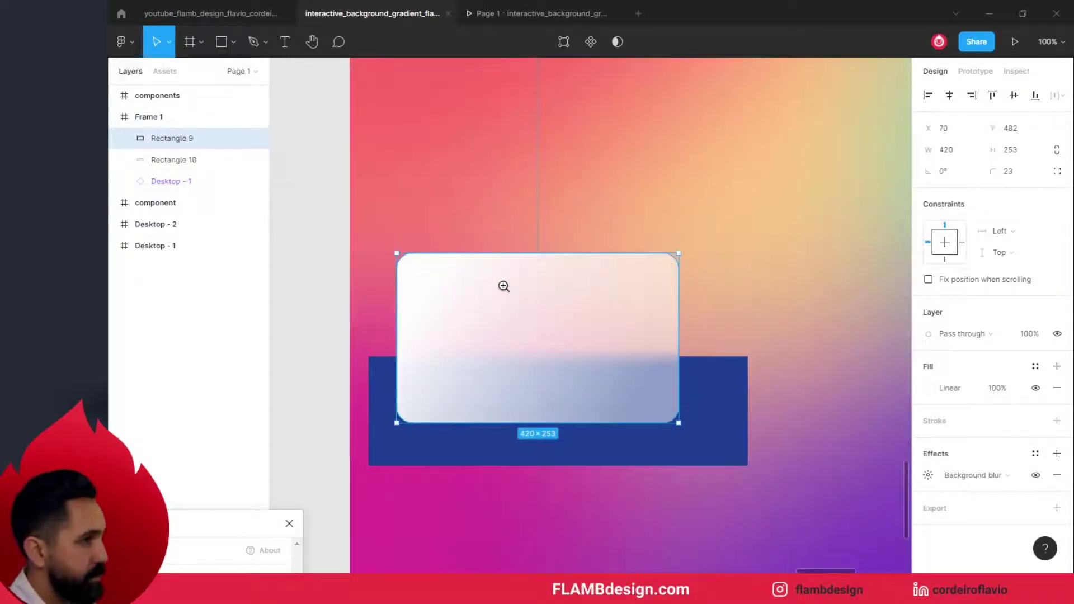
pyautogui.click(320, 297)
pyautogui.click(522, 317)
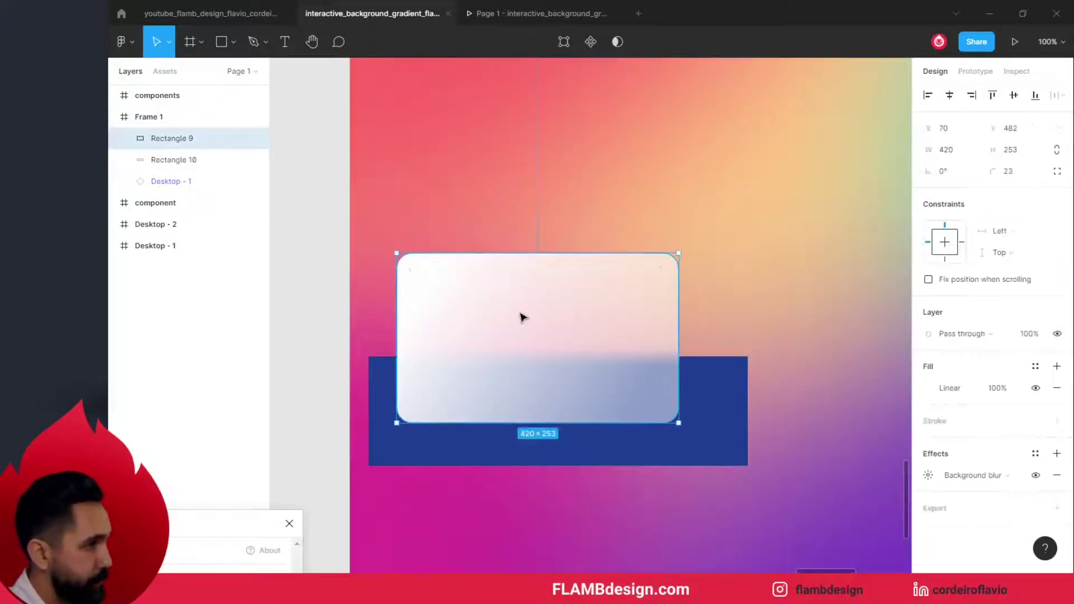
# Compare the blue bar and the card, then bring up the card's gradient fill settings.
pyautogui.click(723, 425)
pyautogui.click(626, 323)
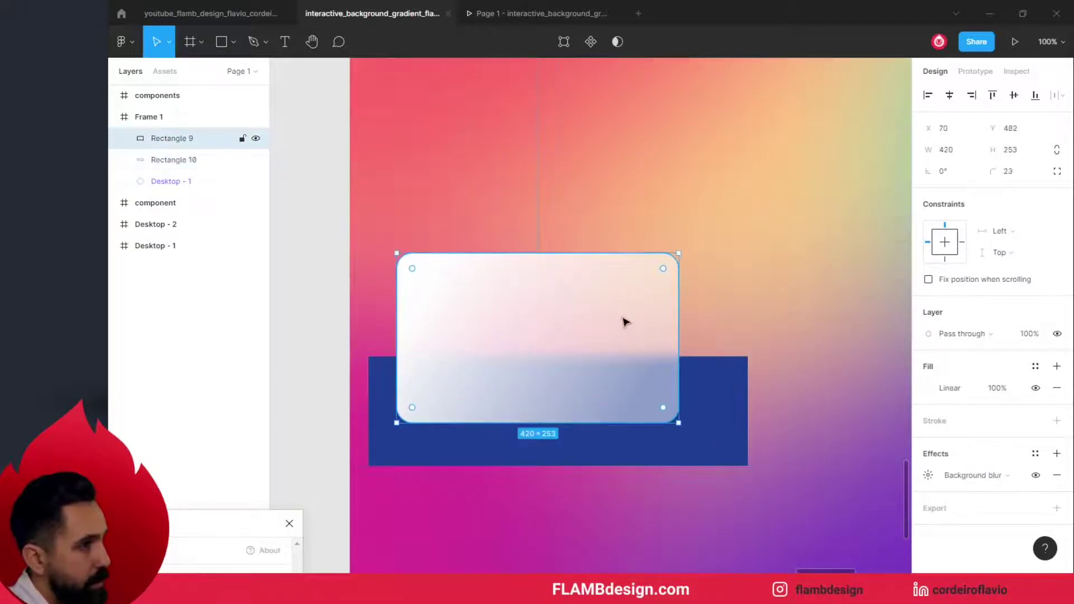
pyautogui.press('-')
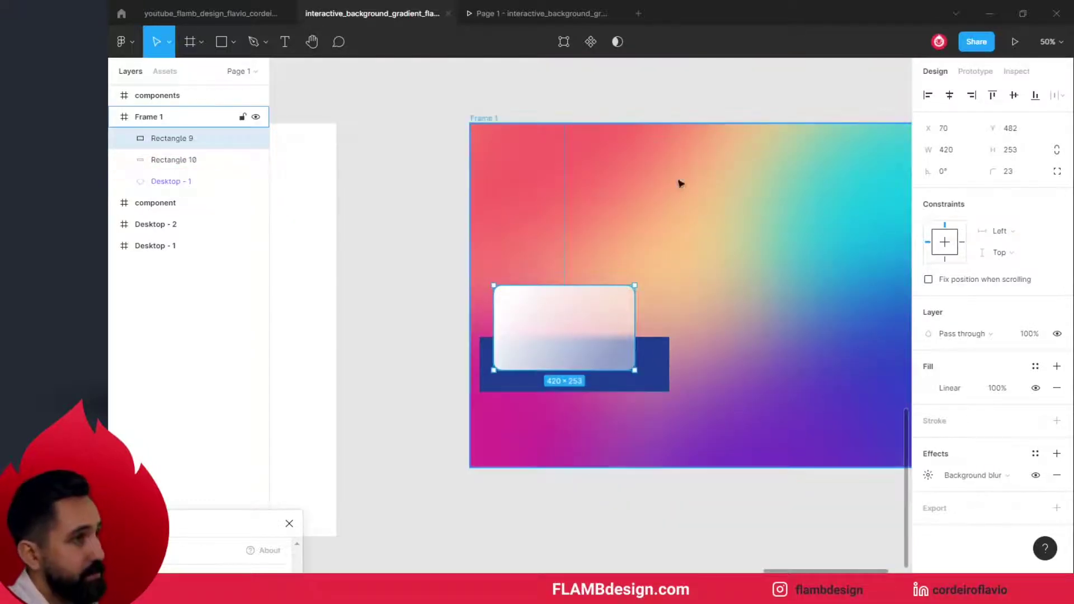
pyautogui.click(580, 321)
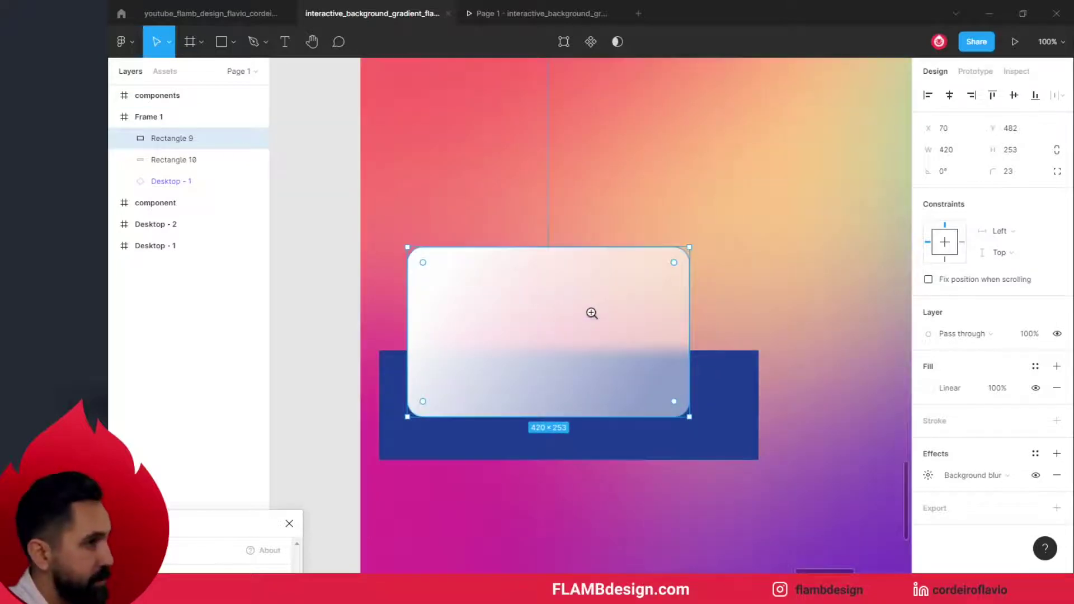
pyautogui.click(942, 394)
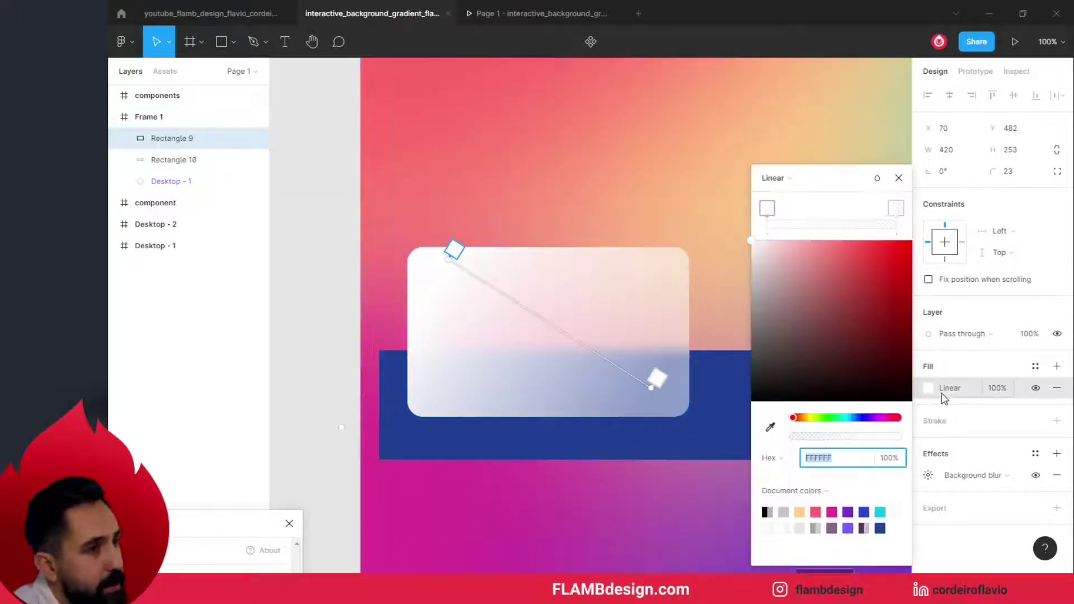
# Try Overlay as the gradient fill's blend mode, then return it to Normal.
pyautogui.click(878, 177)
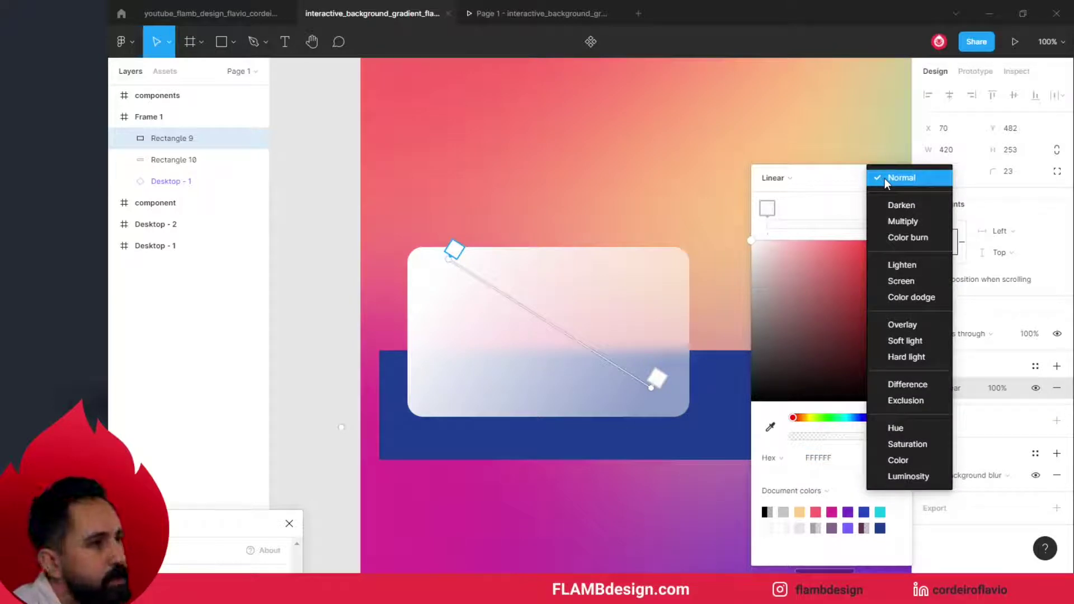
pyautogui.click(914, 326)
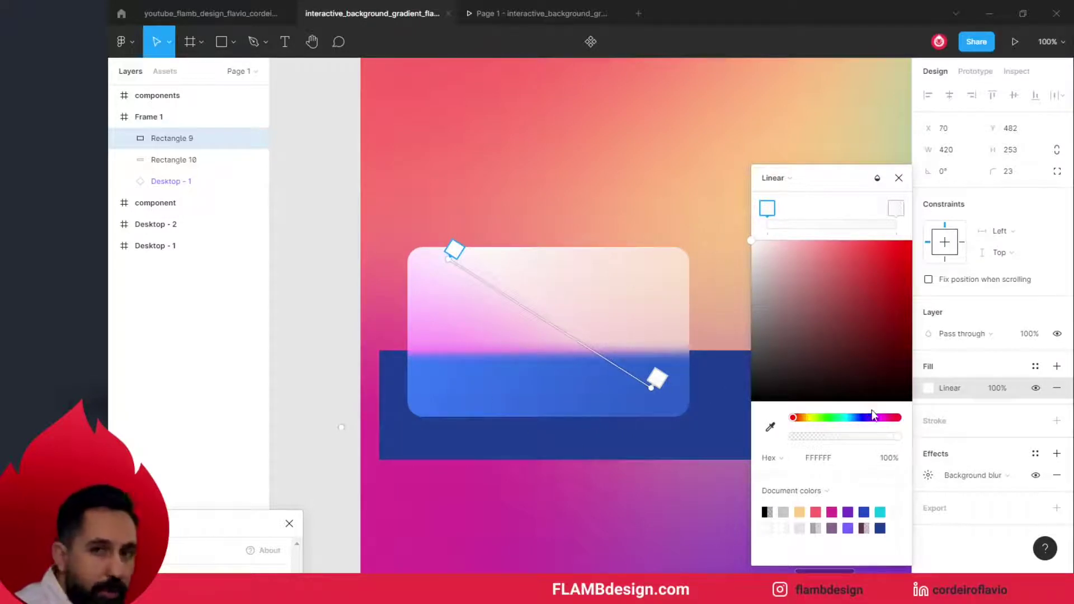
pyautogui.click(877, 179)
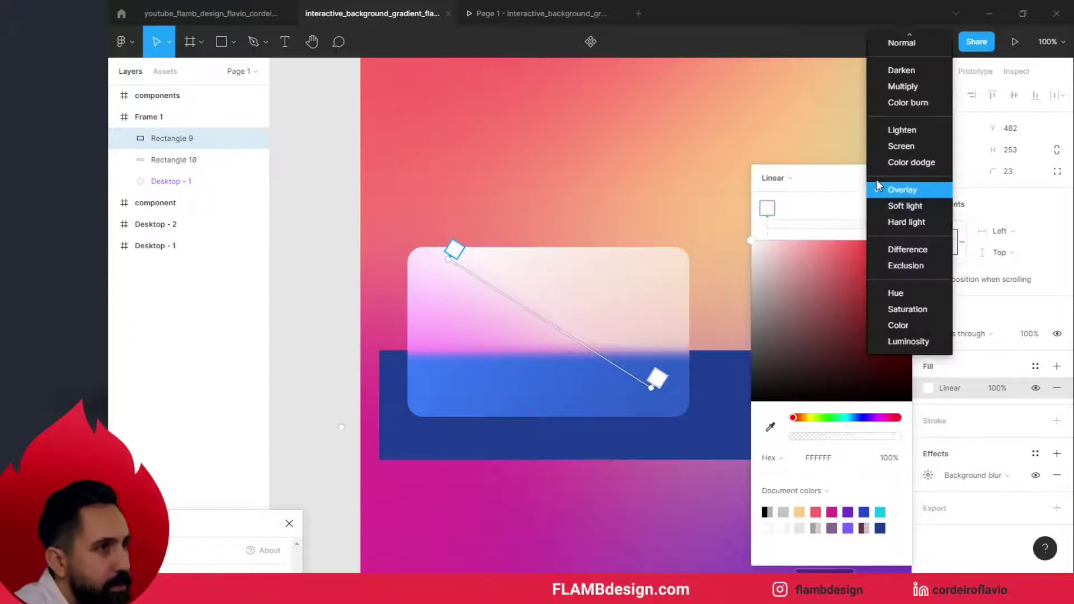
pyautogui.click(960, 398)
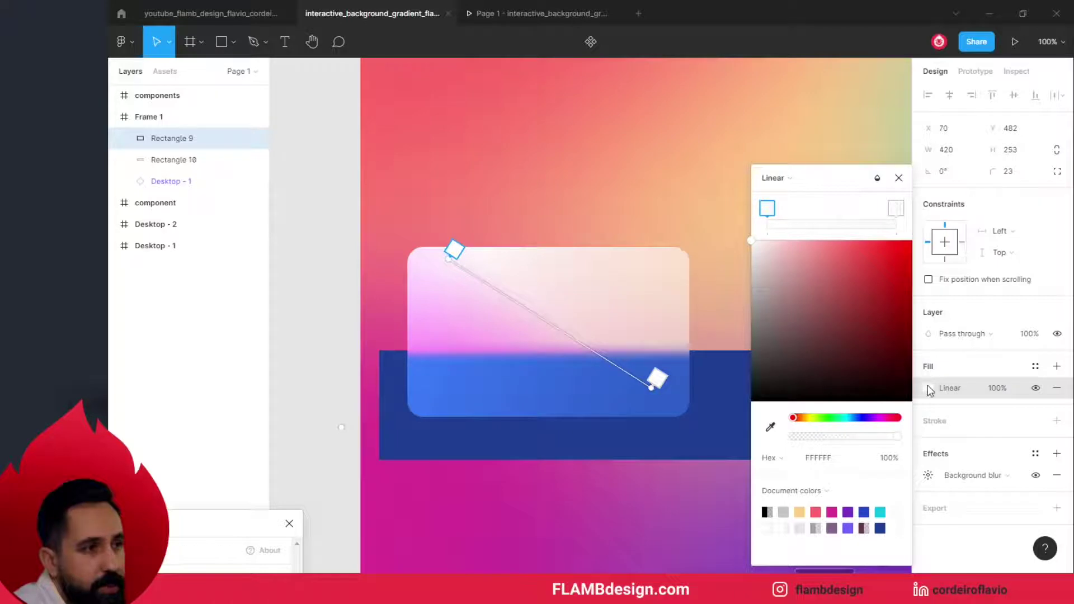
pyautogui.click(877, 178)
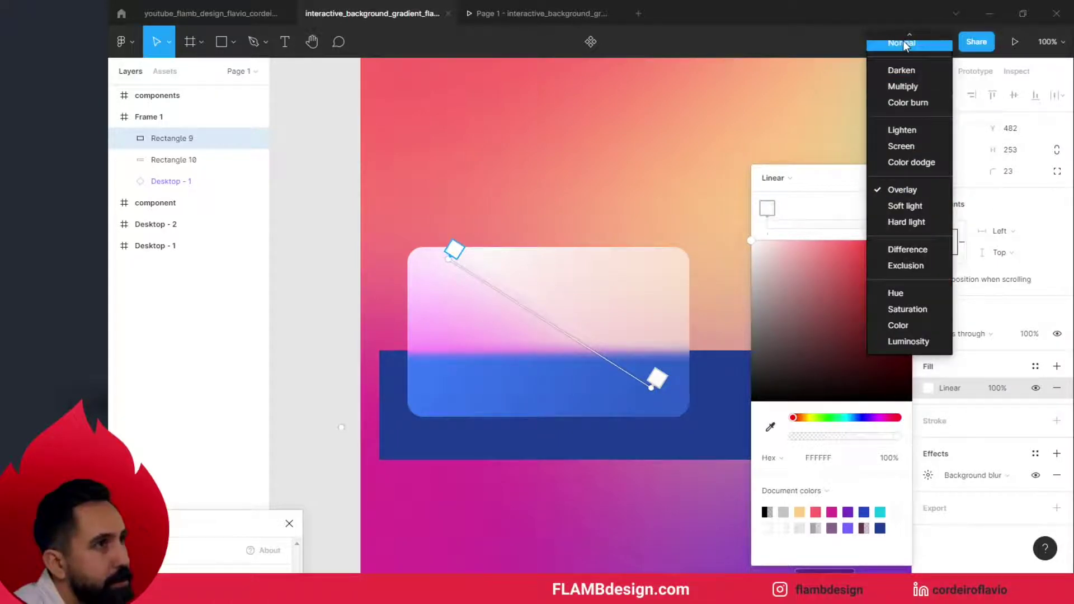
pyautogui.click(906, 44)
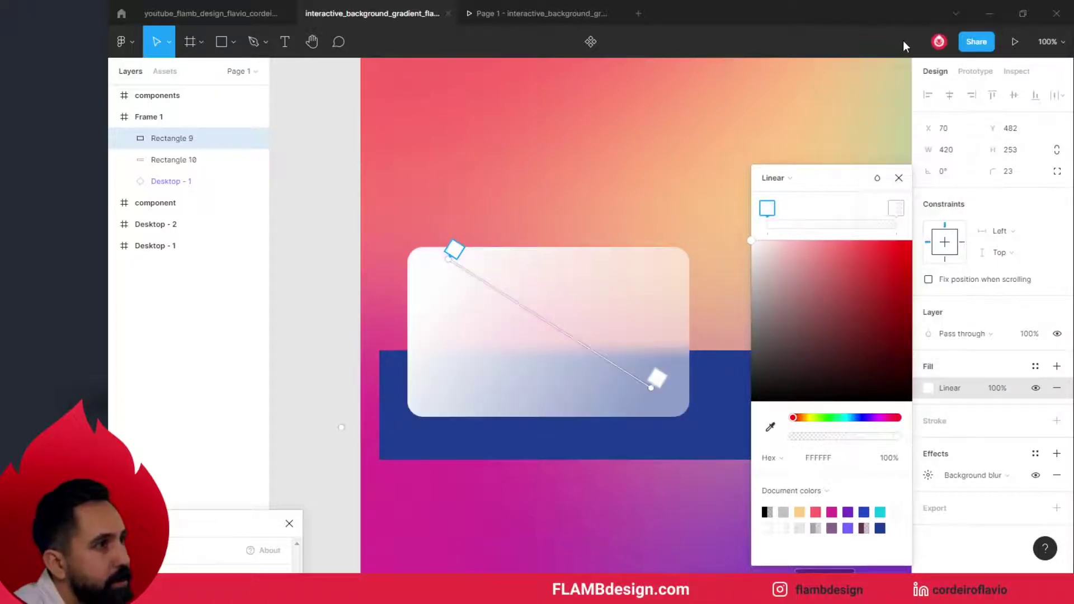
# Set the card layer's blend to Overlay, then back to Pass through, and adjust the fill blend.
pyautogui.click(998, 338)
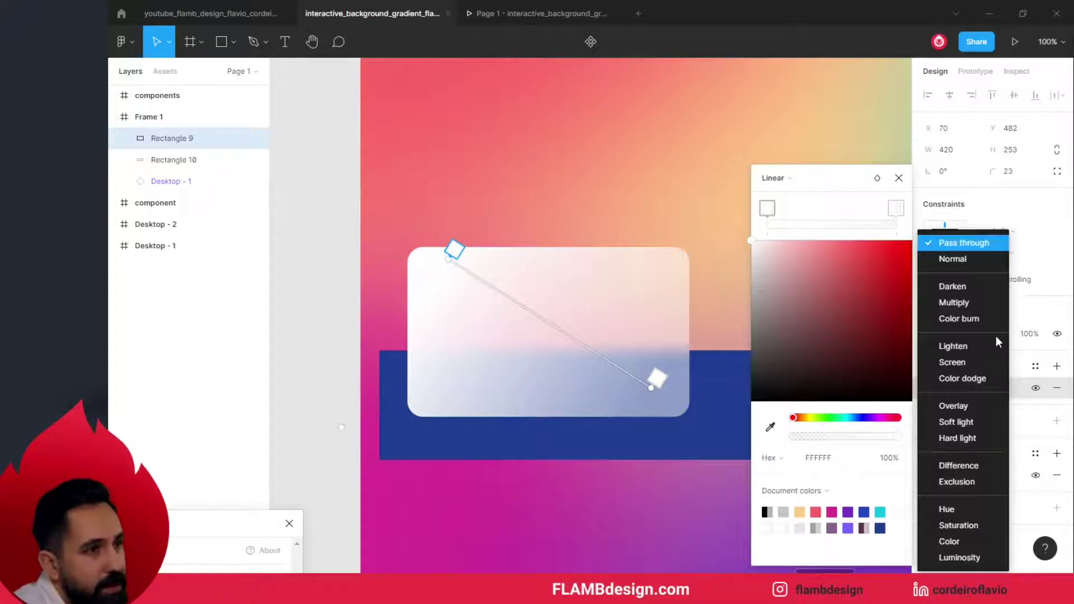
pyautogui.click(956, 405)
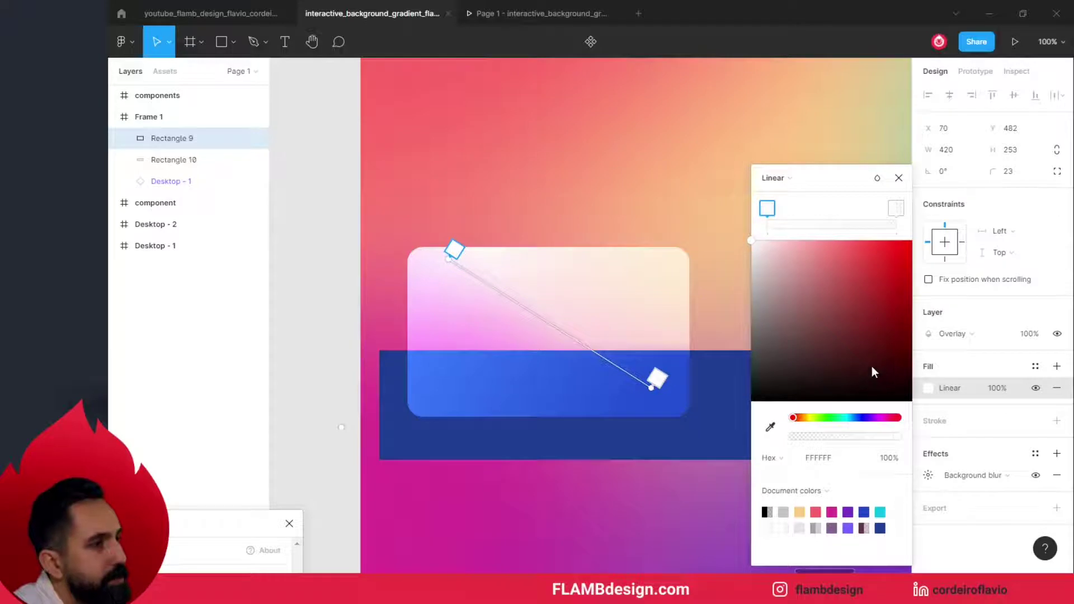
pyautogui.click(966, 334)
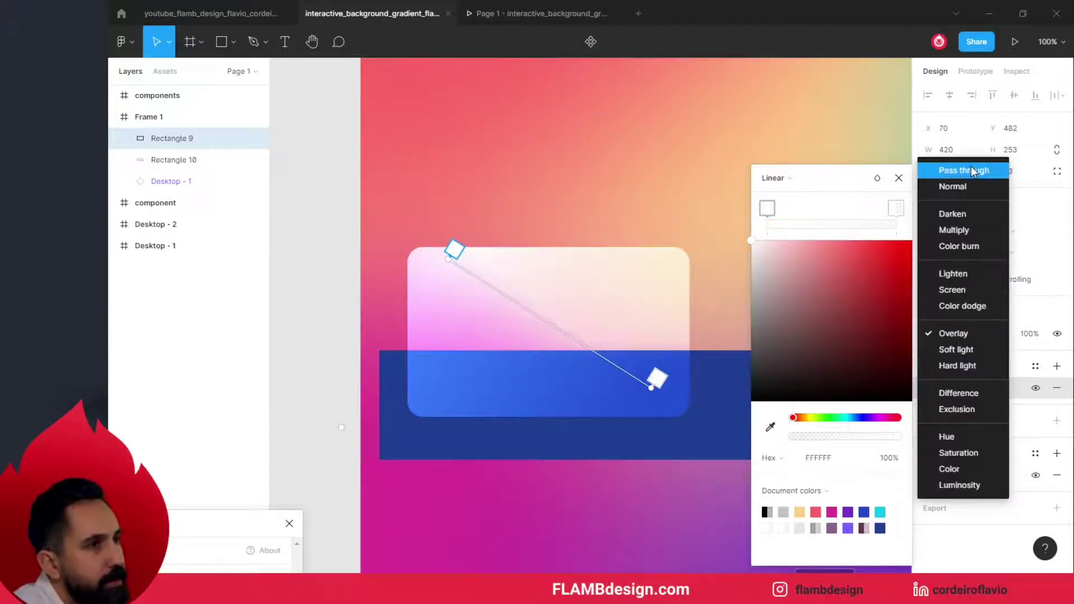
pyautogui.click(951, 168)
pyautogui.click(878, 179)
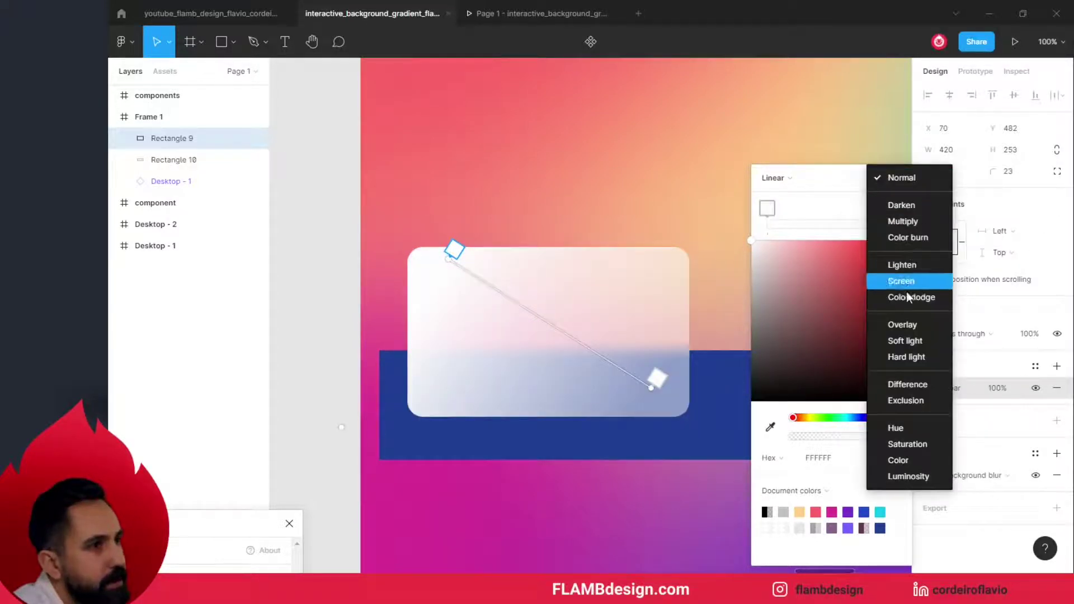
pyautogui.click(902, 323)
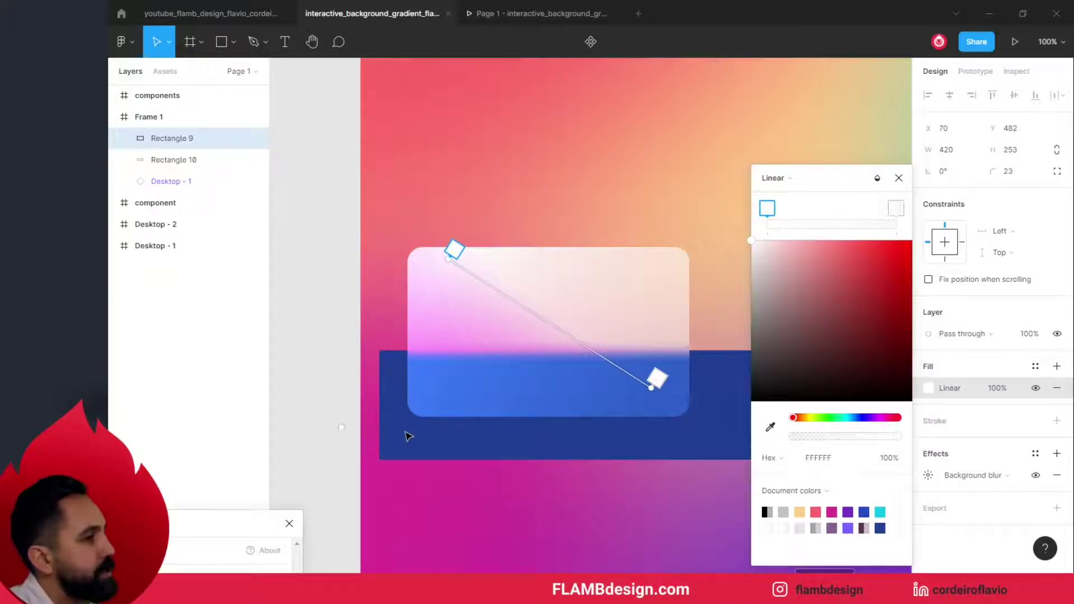
pyautogui.press('Escape')
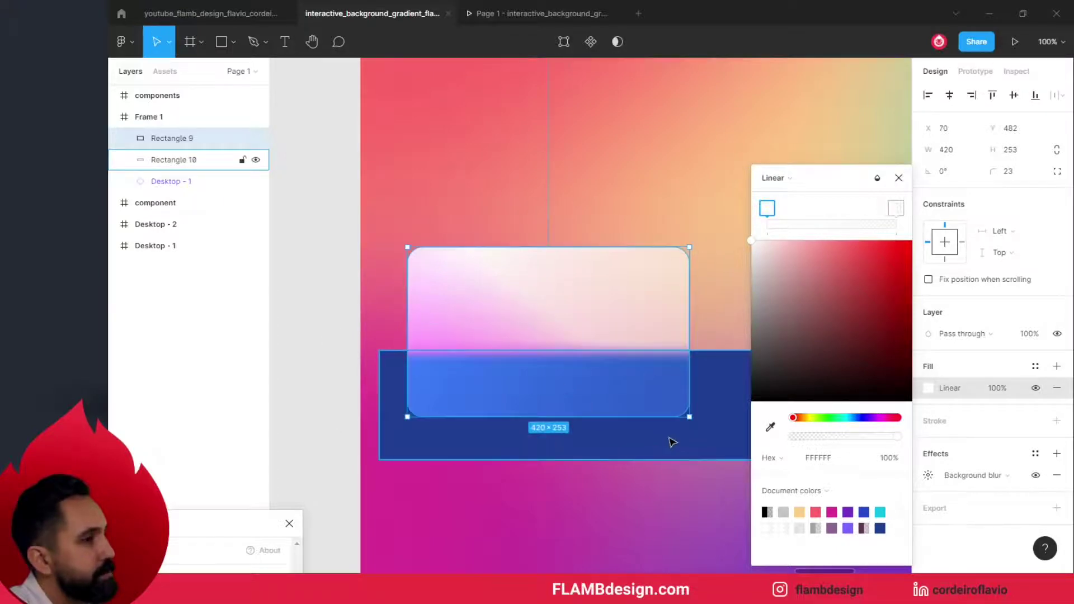
pyautogui.click(671, 442)
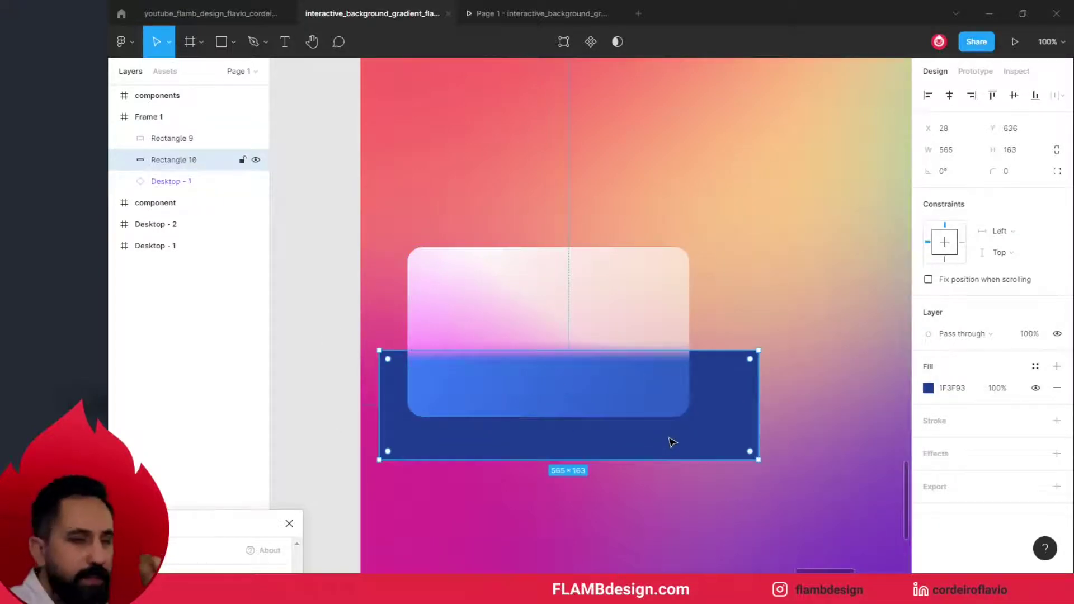
pyautogui.click(657, 321)
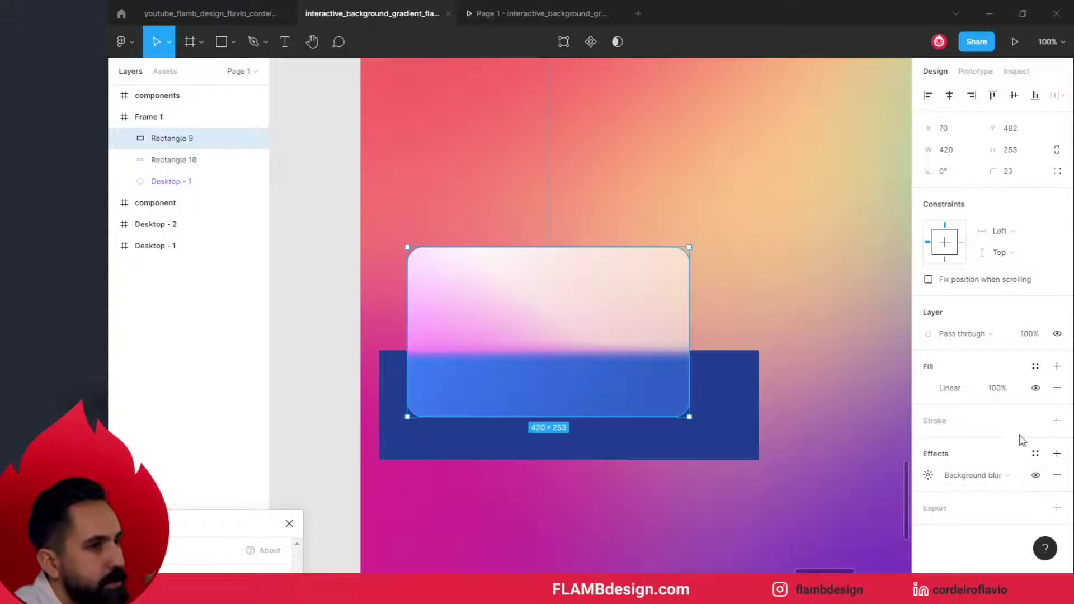
# Add a stroke to the glass card using the pasted linear gradient paint instead of black.
pyautogui.click(1057, 421)
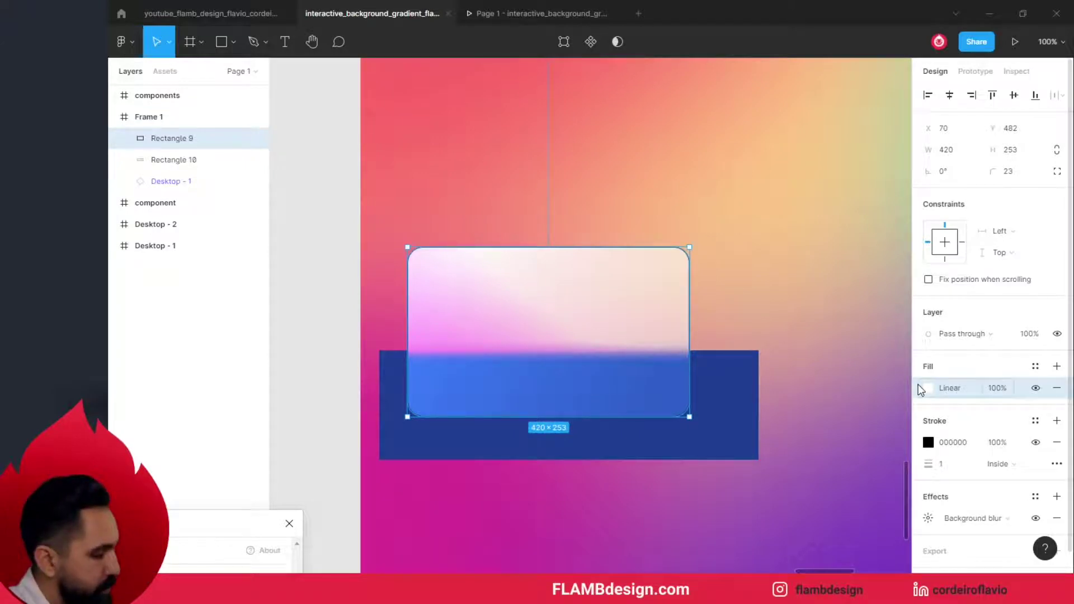
pyautogui.click(915, 445)
pyautogui.hotkey('ctrl', 'v')
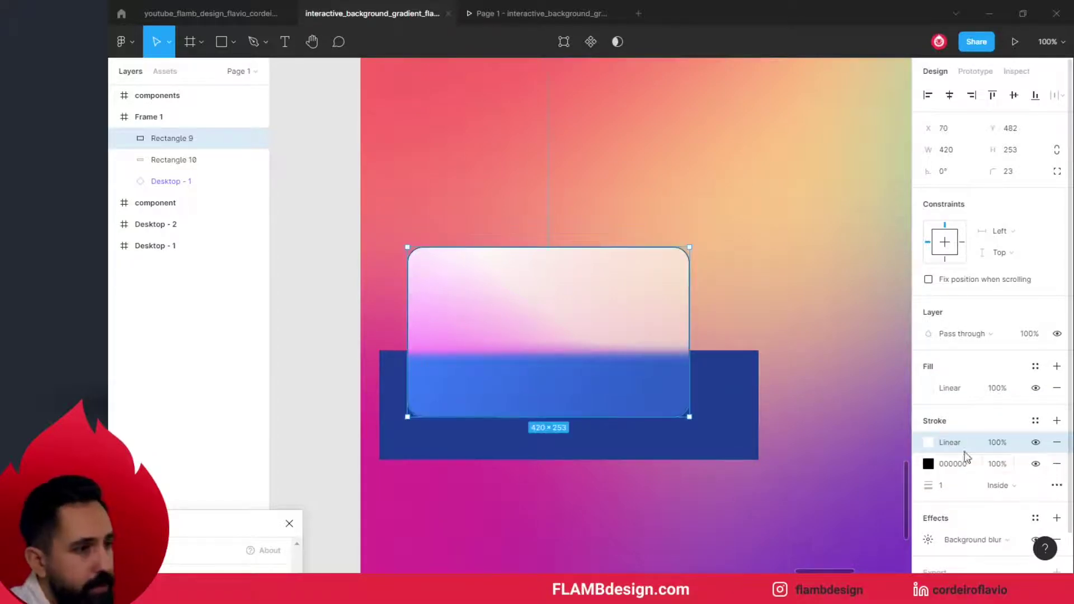
pyautogui.click(1056, 464)
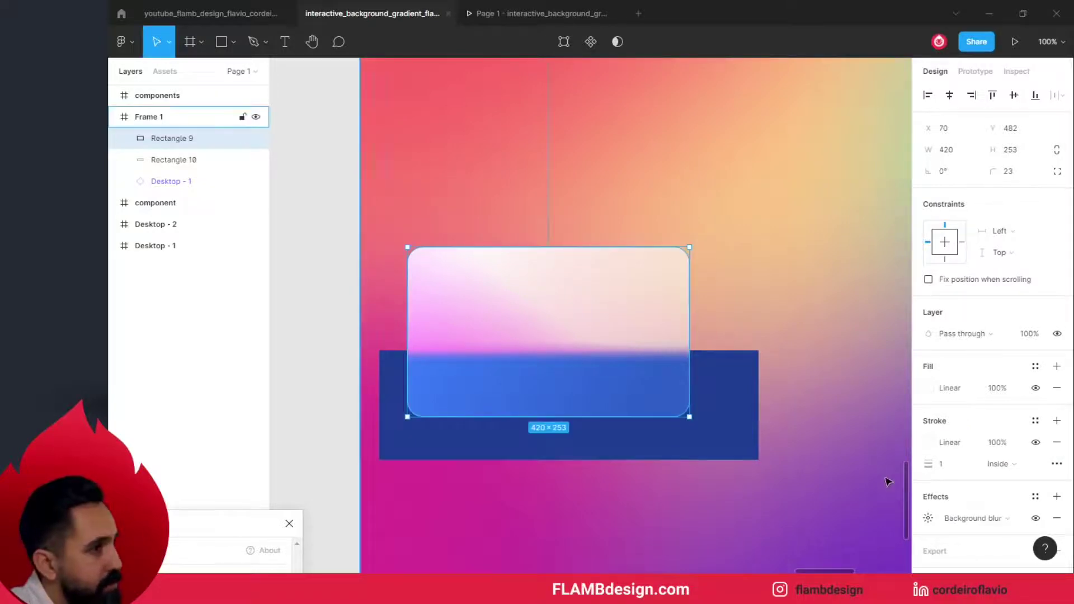
pyautogui.click(786, 523)
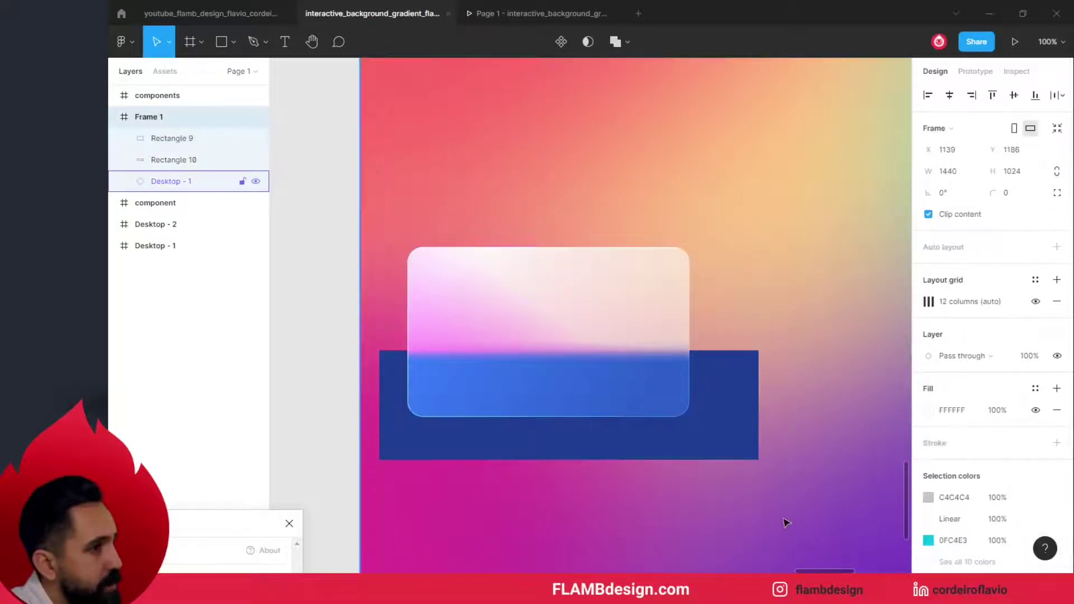
pyautogui.click(637, 383)
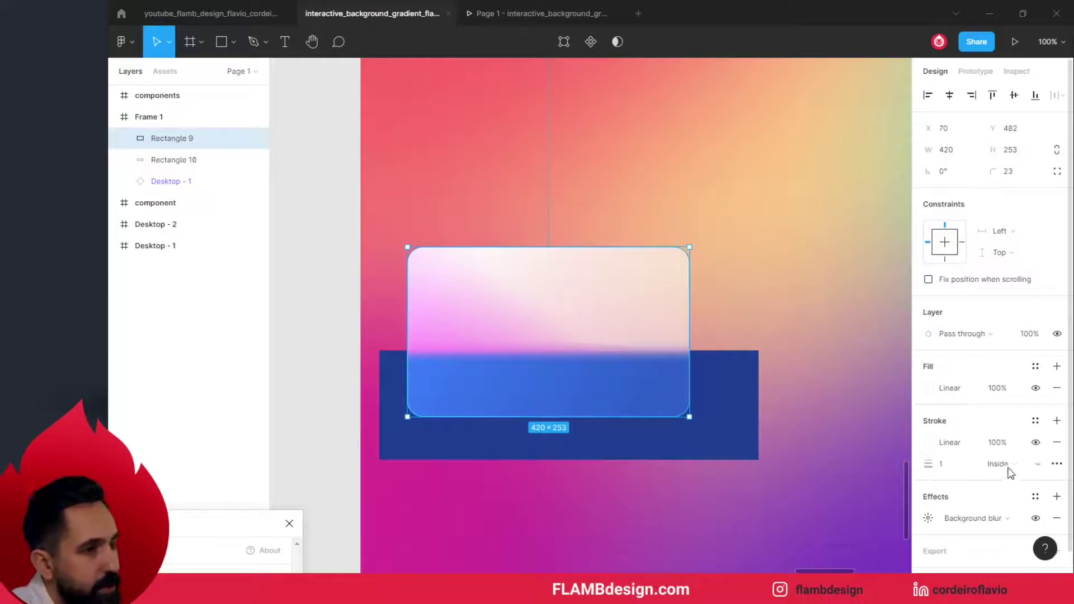
# Align the stroke Outside with a weight of 3.
pyautogui.click(1036, 468)
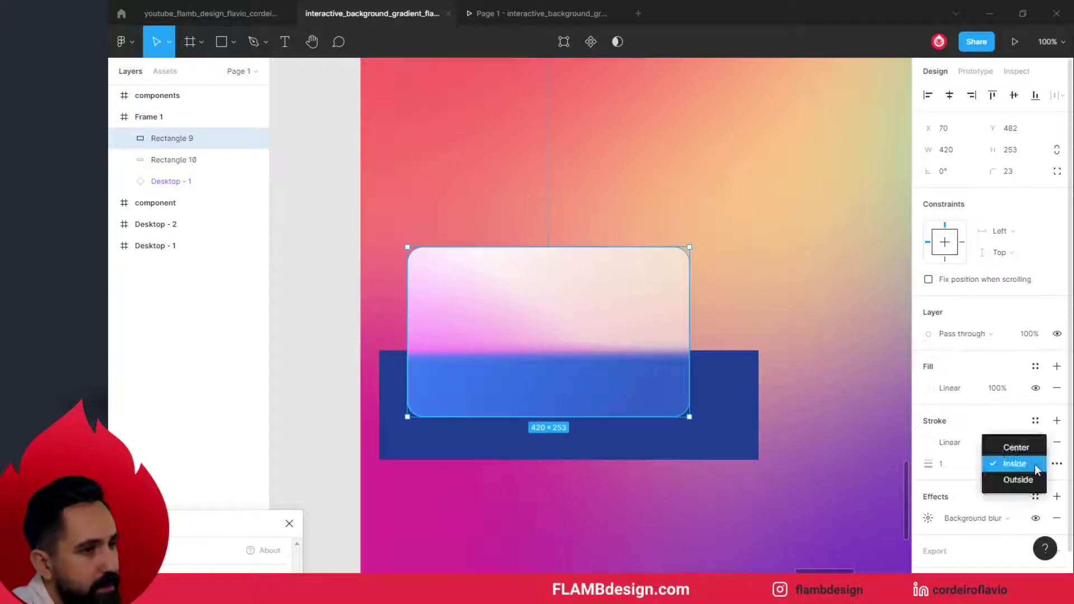
pyautogui.click(1029, 478)
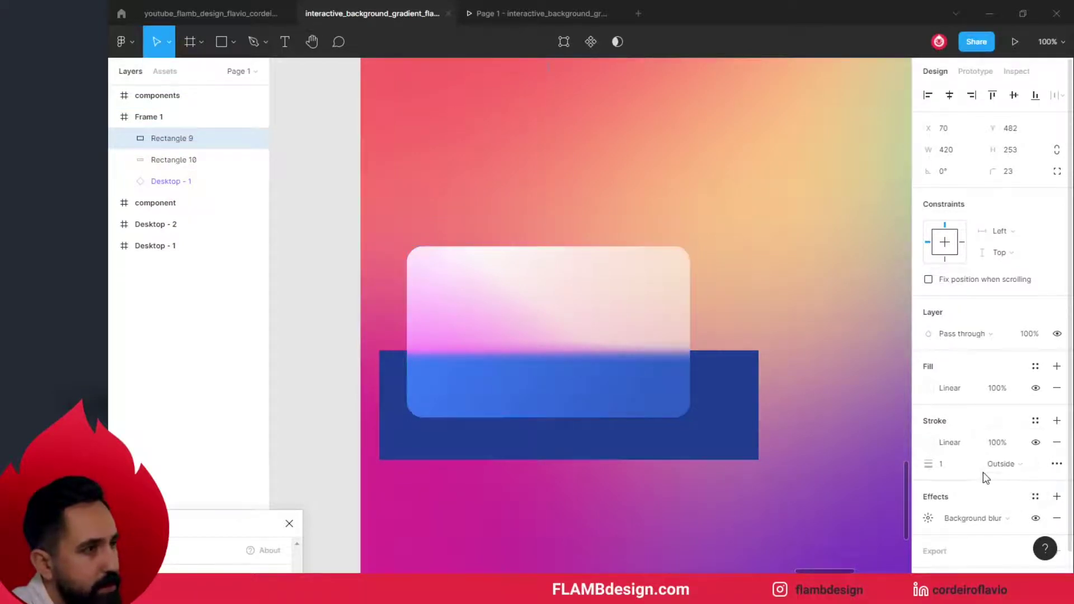
pyautogui.click(948, 467)
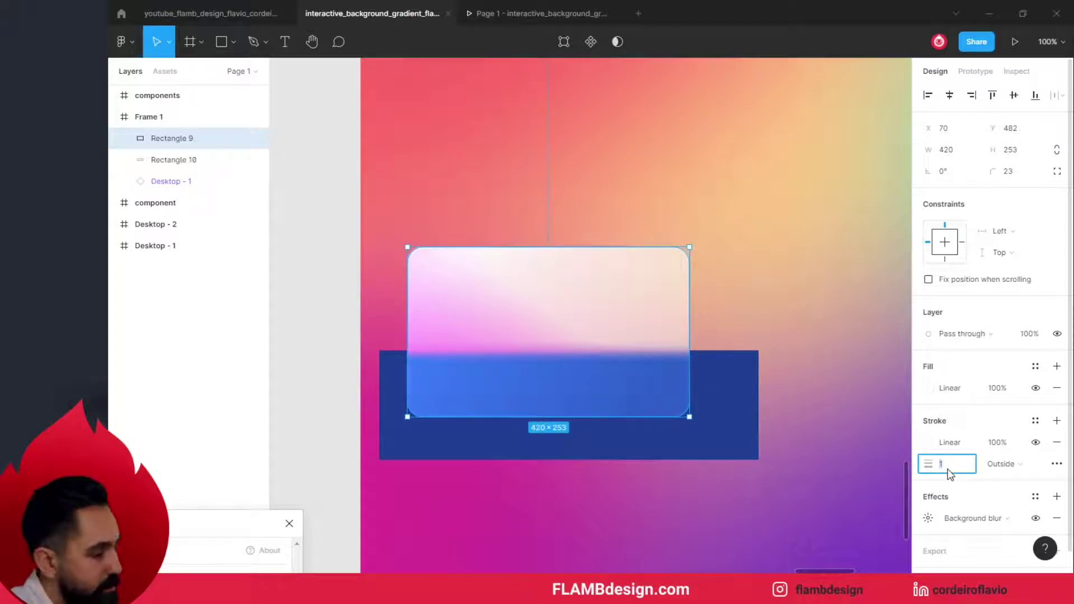
pyautogui.write('2')
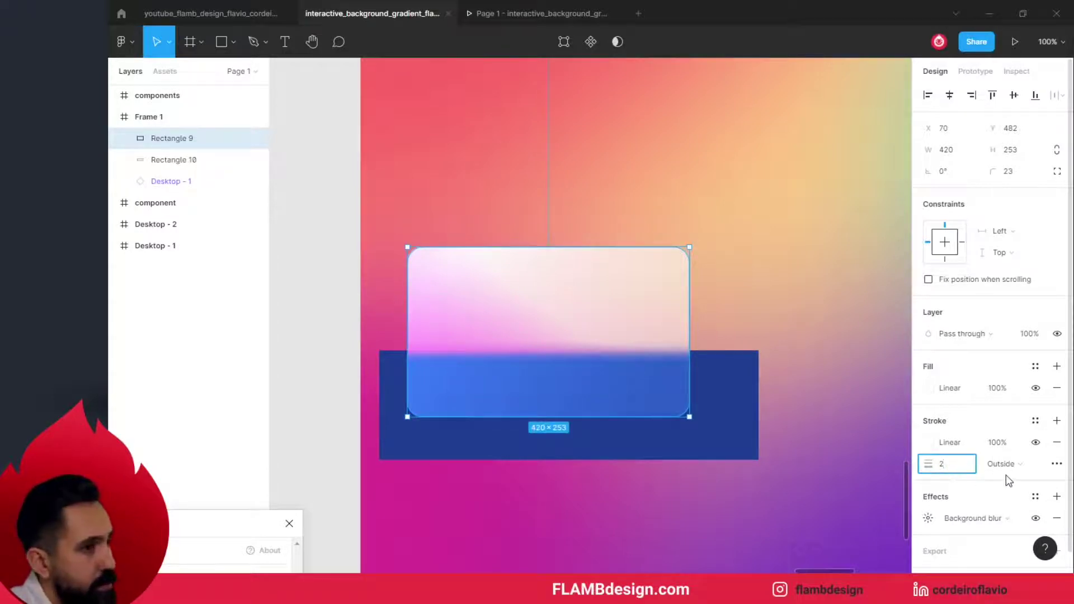
pyautogui.press('Return')
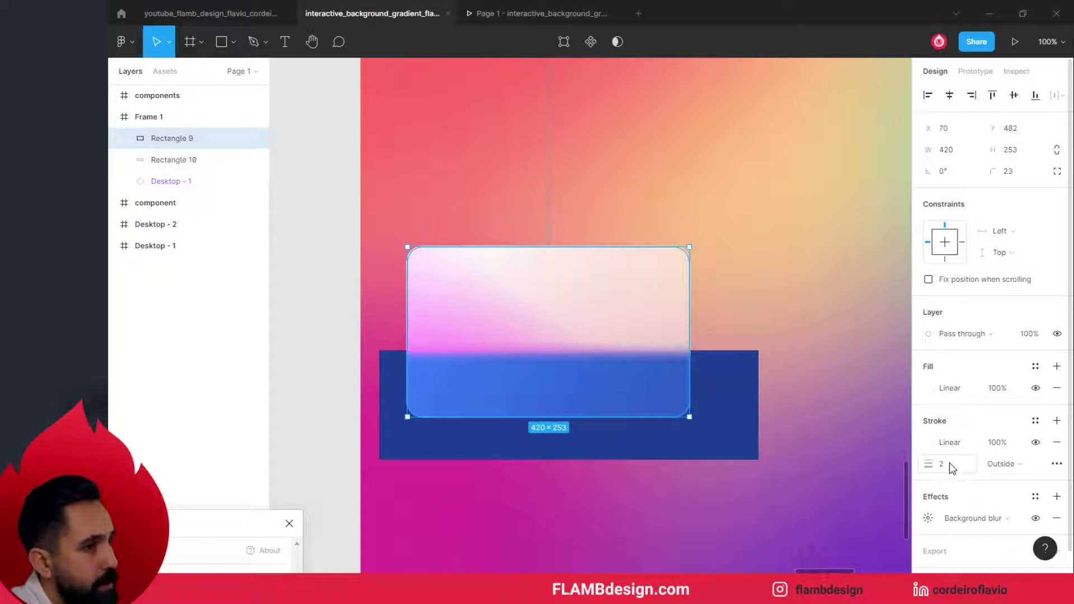
pyautogui.write('3')
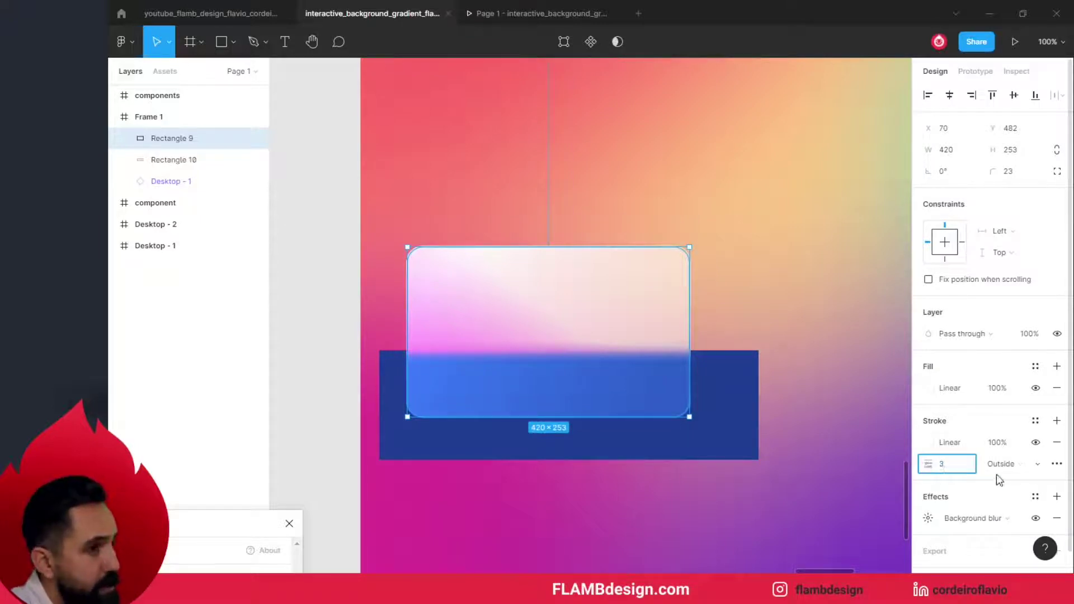
pyautogui.press('Return')
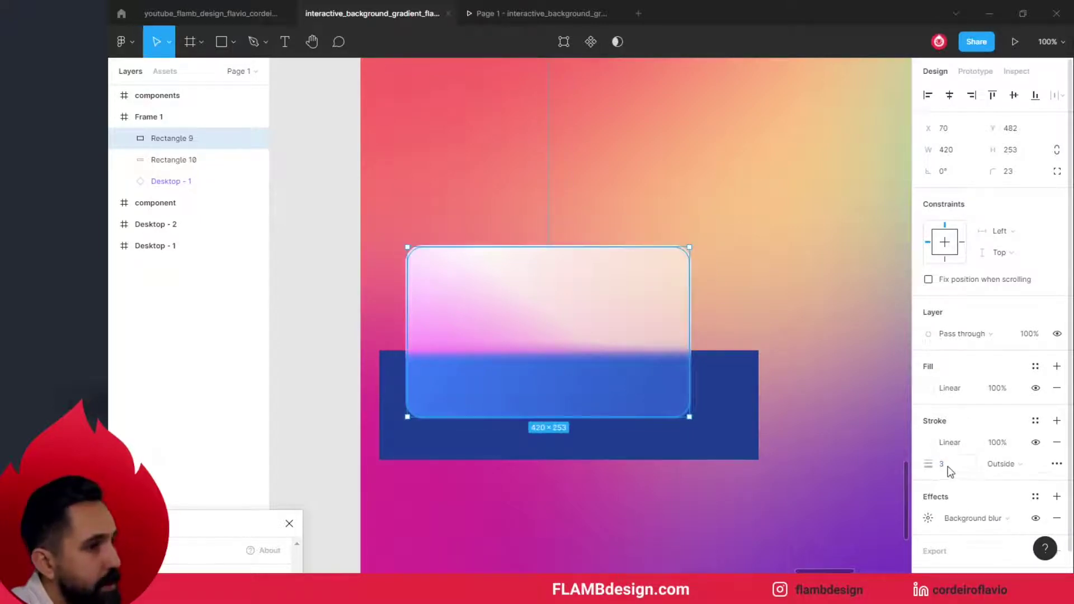
# Run the stroke gradient from the card's top-left to its bottom-right corner.
pyautogui.click(928, 442)
pyautogui.moveTo(450, 262)
pyautogui.mouseDown()
pyautogui.moveTo(651, 388)
pyautogui.moveTo(679, 433)
pyautogui.mouseUp()
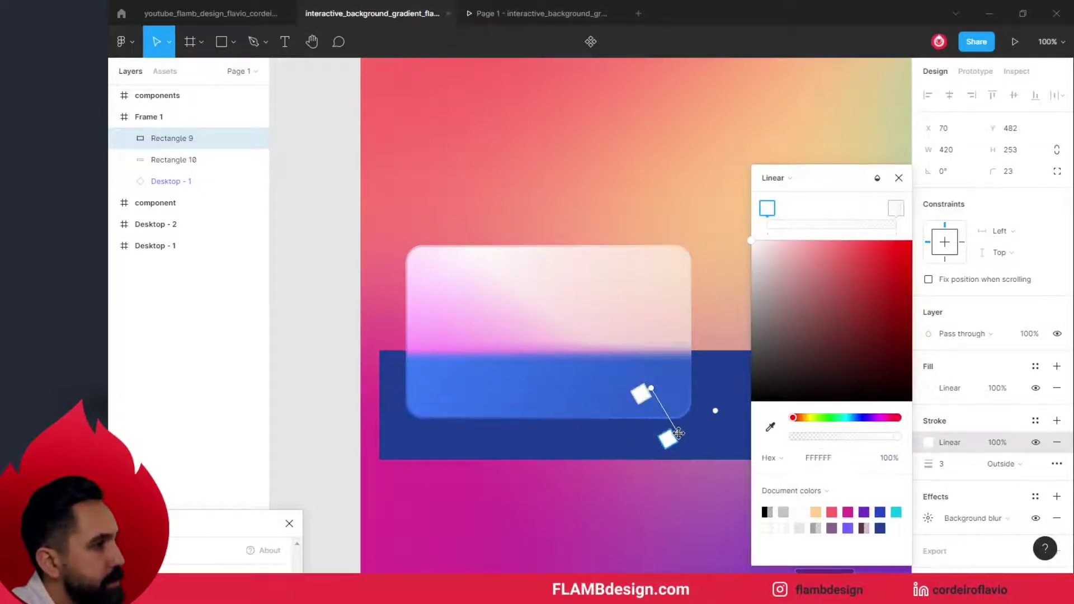
pyautogui.moveTo(650, 388)
pyautogui.mouseDown()
pyautogui.moveTo(439, 275)
pyautogui.moveTo(402, 227)
pyautogui.mouseUp()
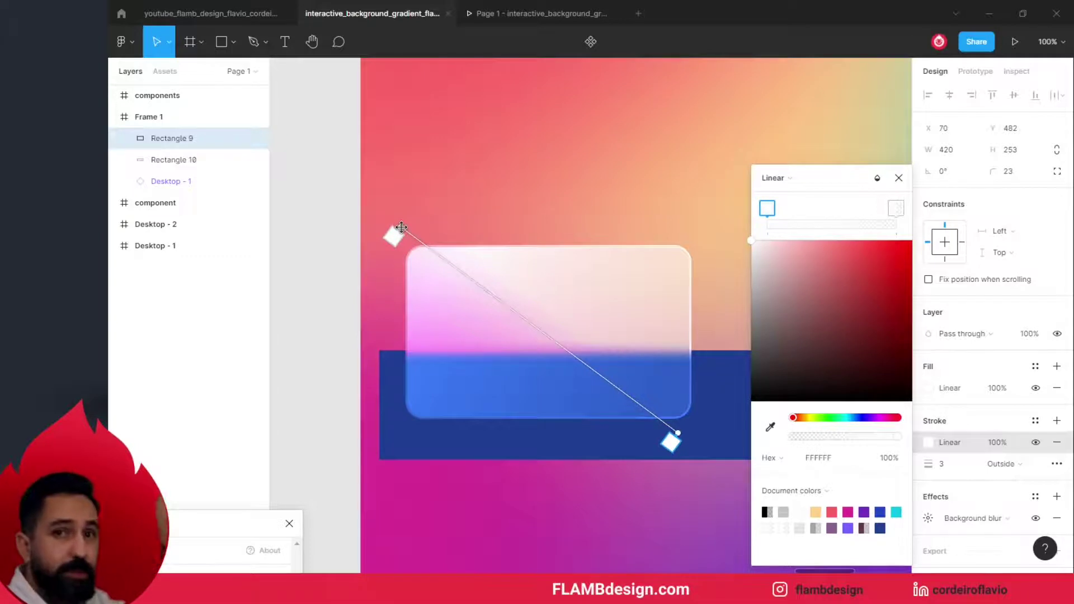
pyautogui.moveTo(678, 431); pyautogui.dragTo(686, 410)
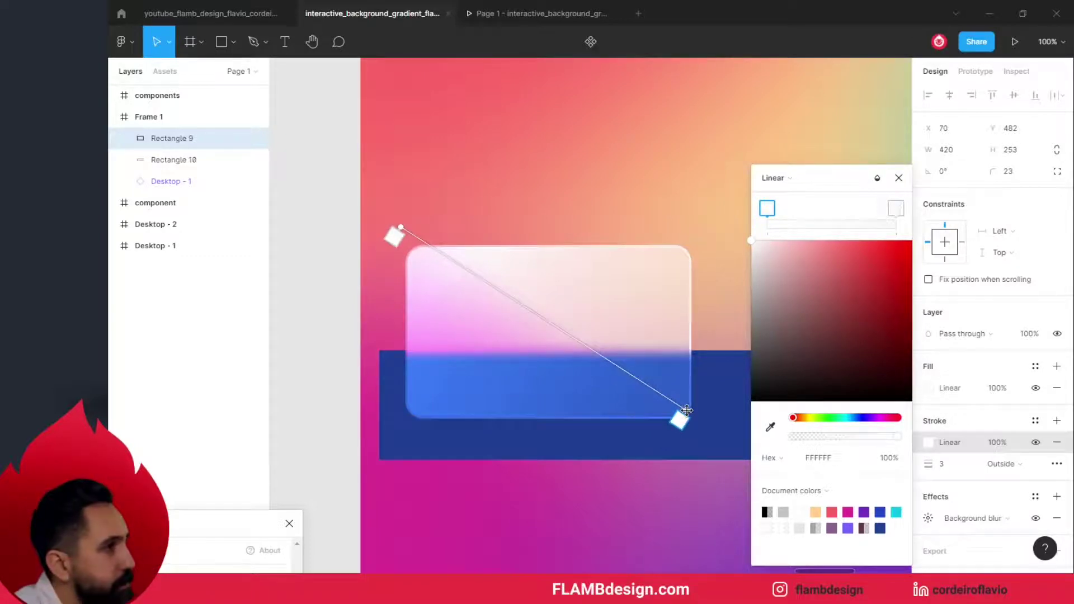
pyautogui.moveTo(401, 226); pyautogui.dragTo(427, 229)
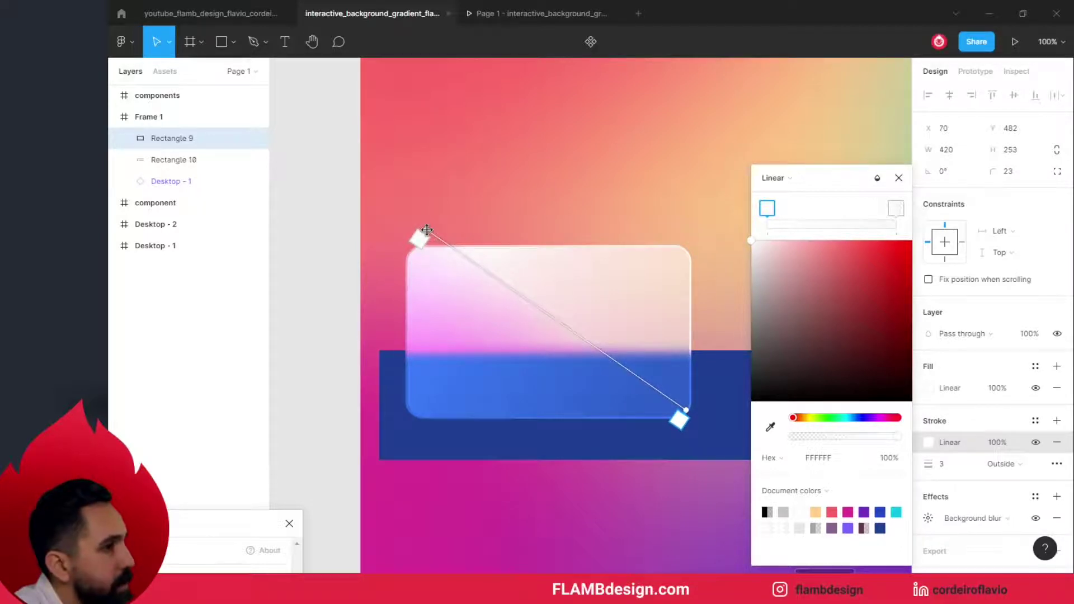
# Make the gradient border a 2-pixel Inside stroke and close the gradient editor.
pyautogui.click(1022, 471)
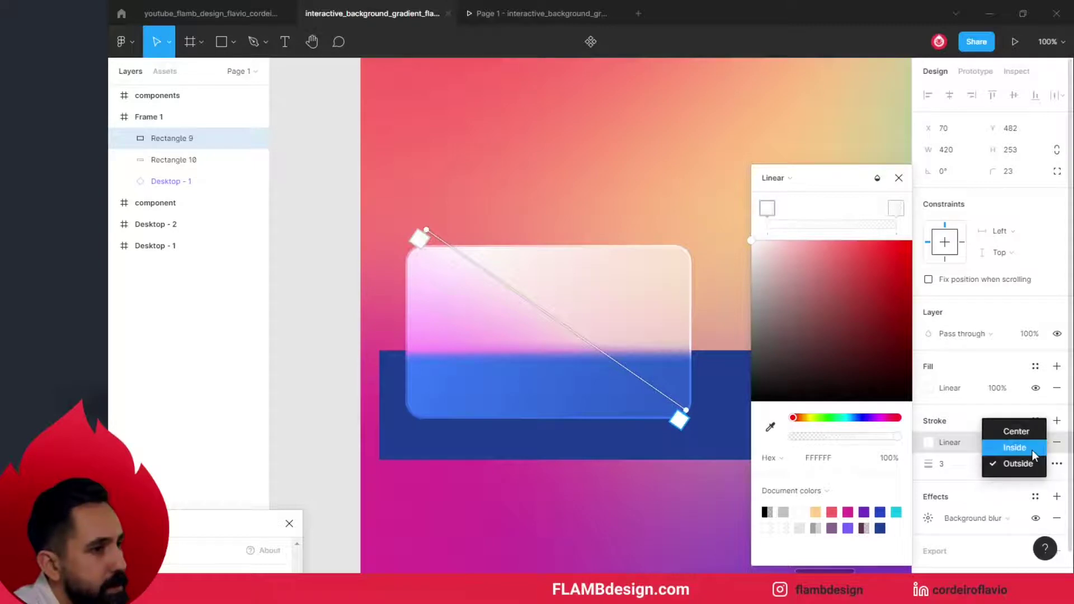
pyautogui.click(1032, 449)
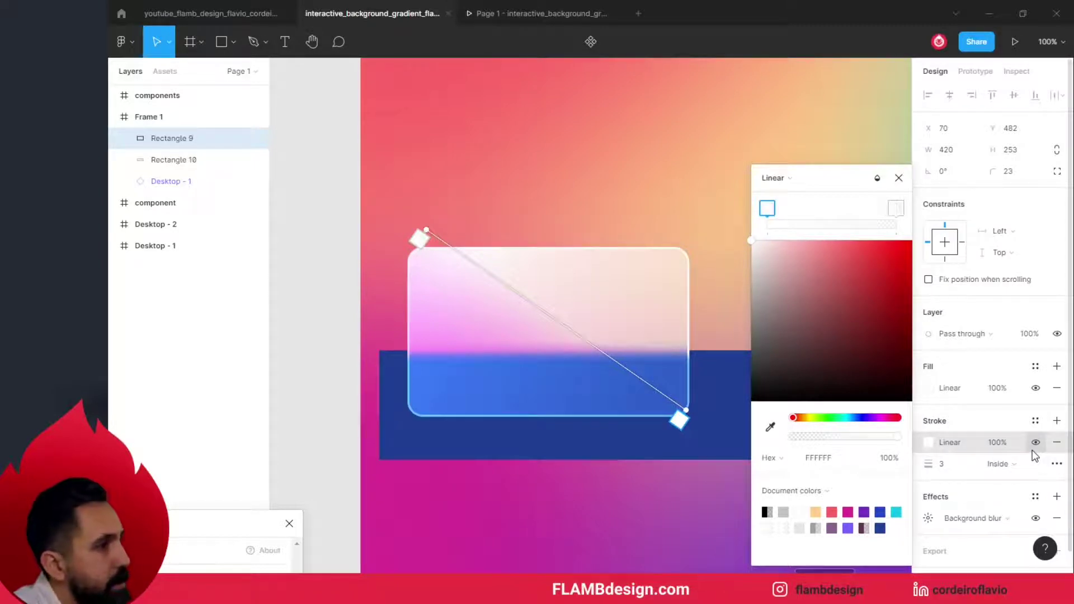
pyautogui.click(954, 472)
pyautogui.write('2')
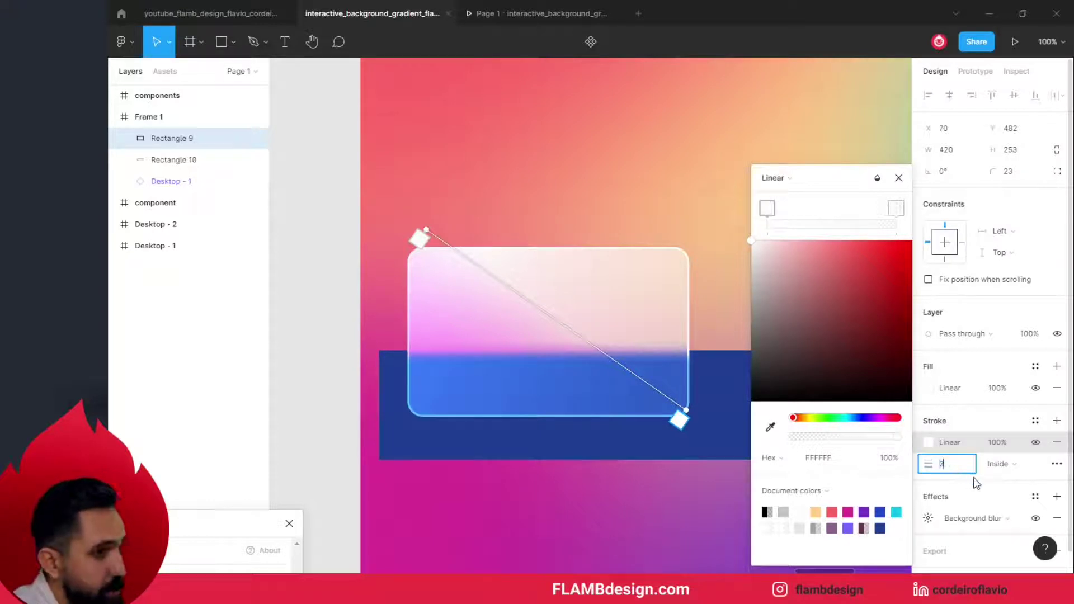
pyautogui.click(1001, 464)
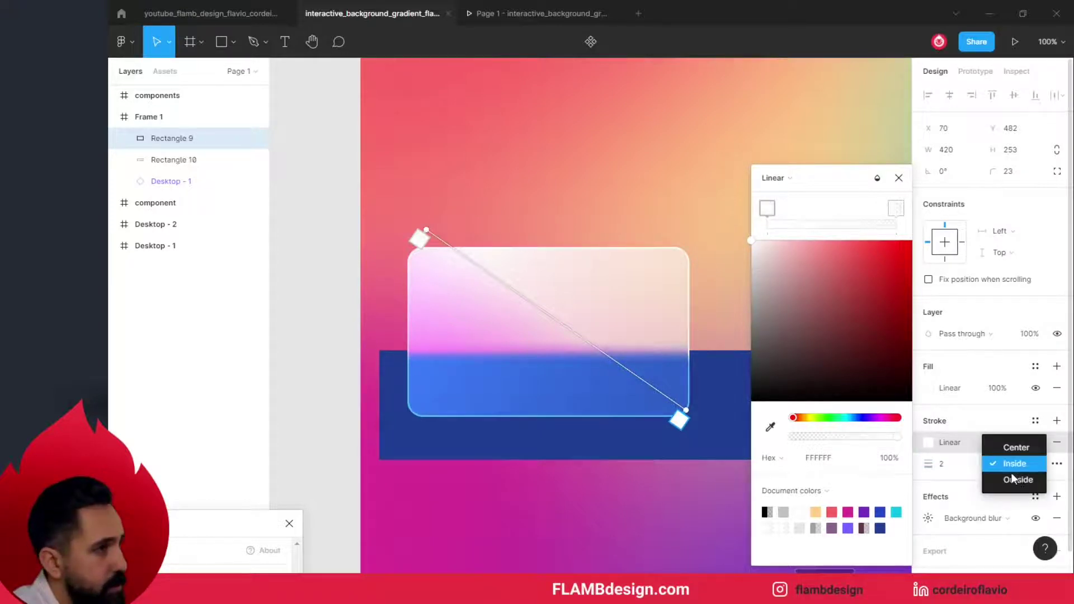
pyautogui.click(324, 270)
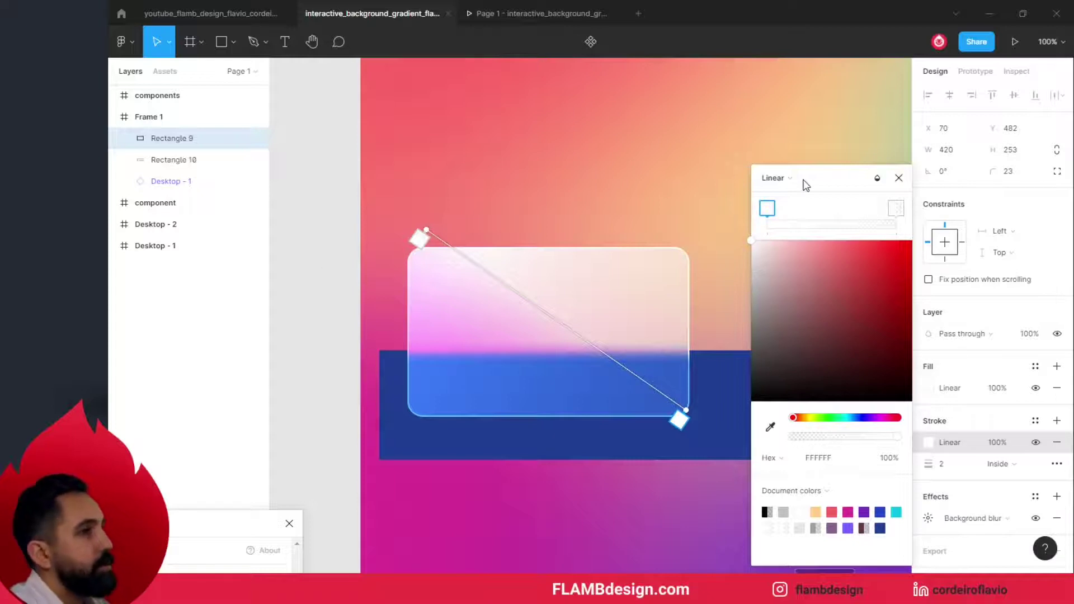
pyautogui.click(899, 179)
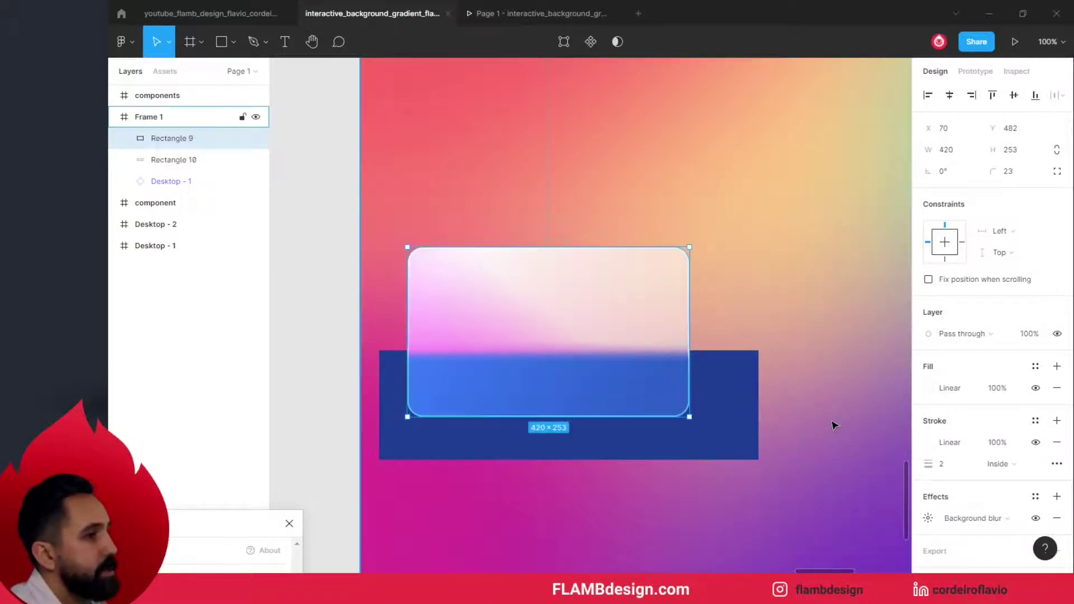
pyautogui.click(344, 323)
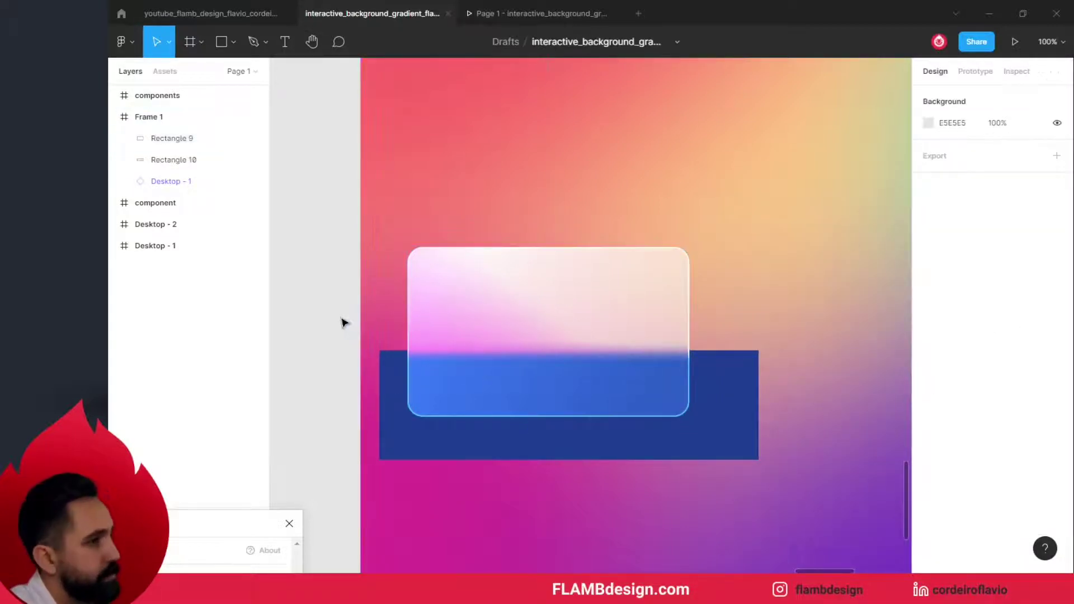
# Delete the blue Rectangle 10 bar, leaving the glass card alone on the gradient.
pyautogui.click(743, 405)
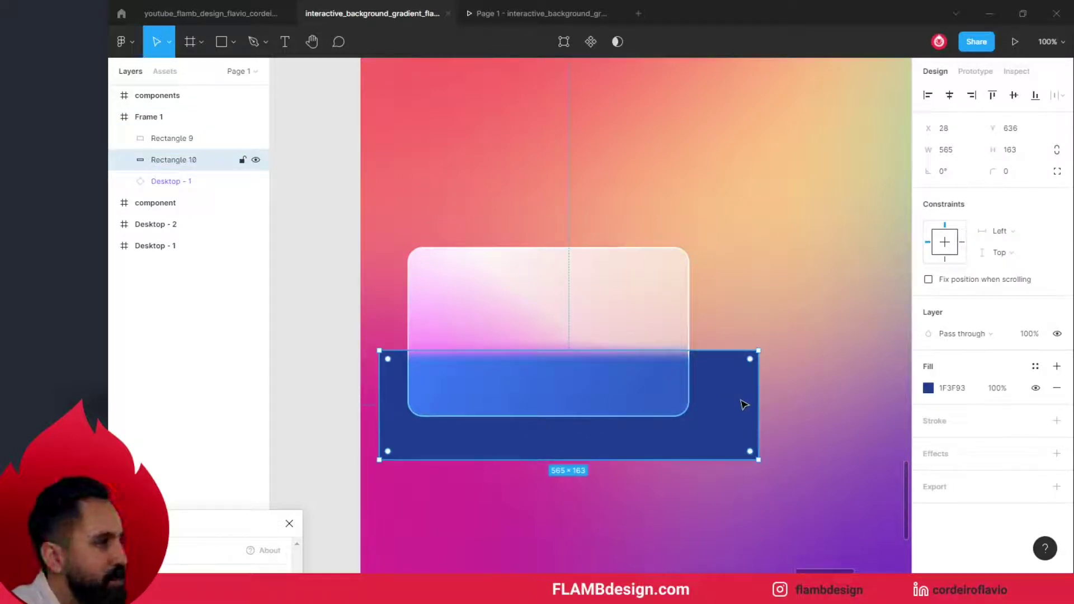
pyautogui.press('Delete')
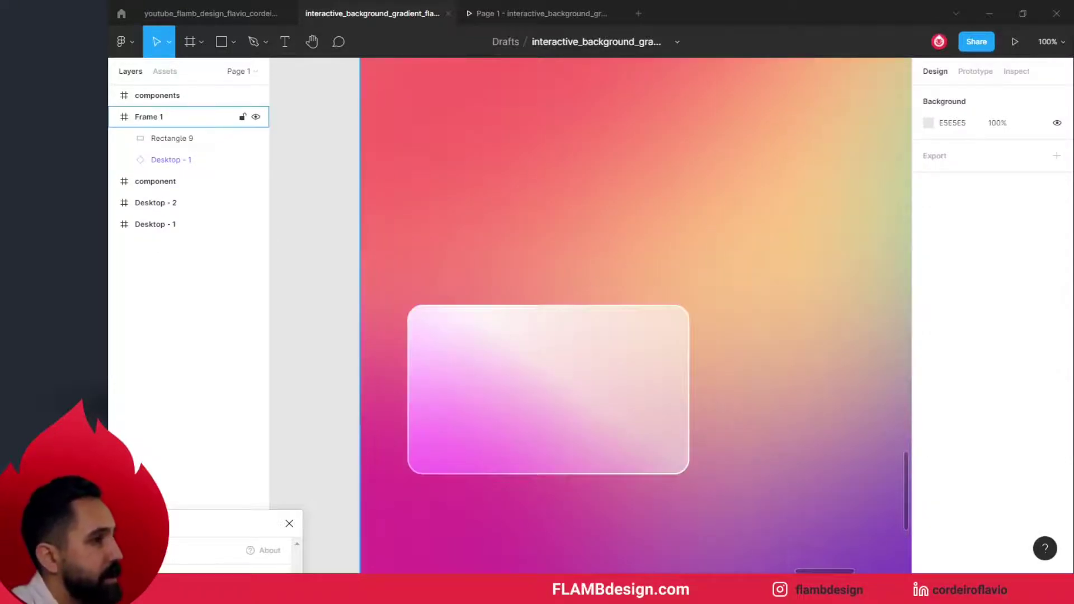
pyautogui.click(576, 334)
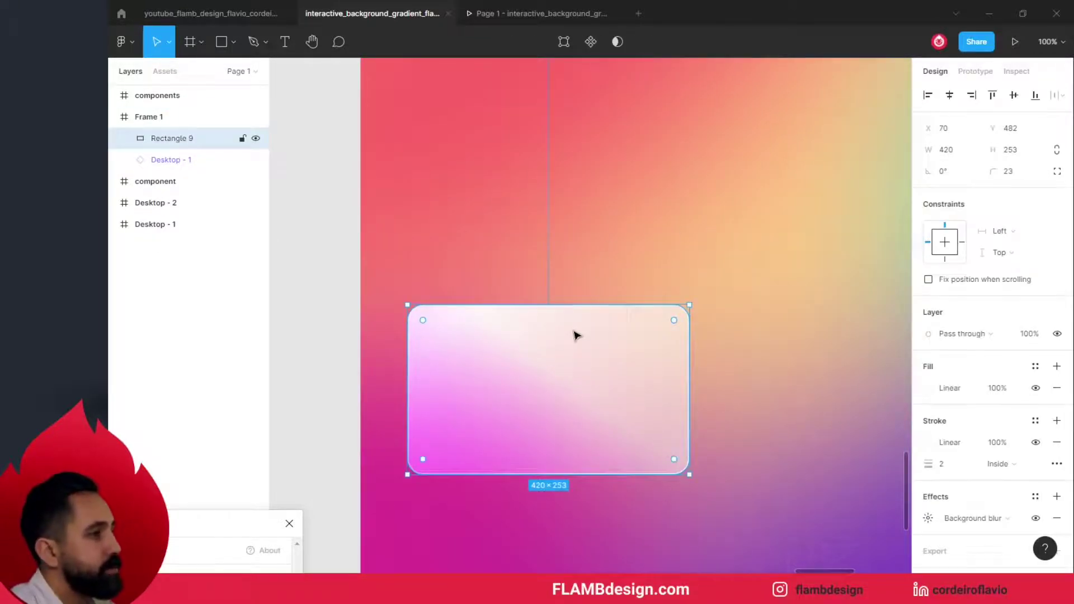
pyautogui.click(350, 321)
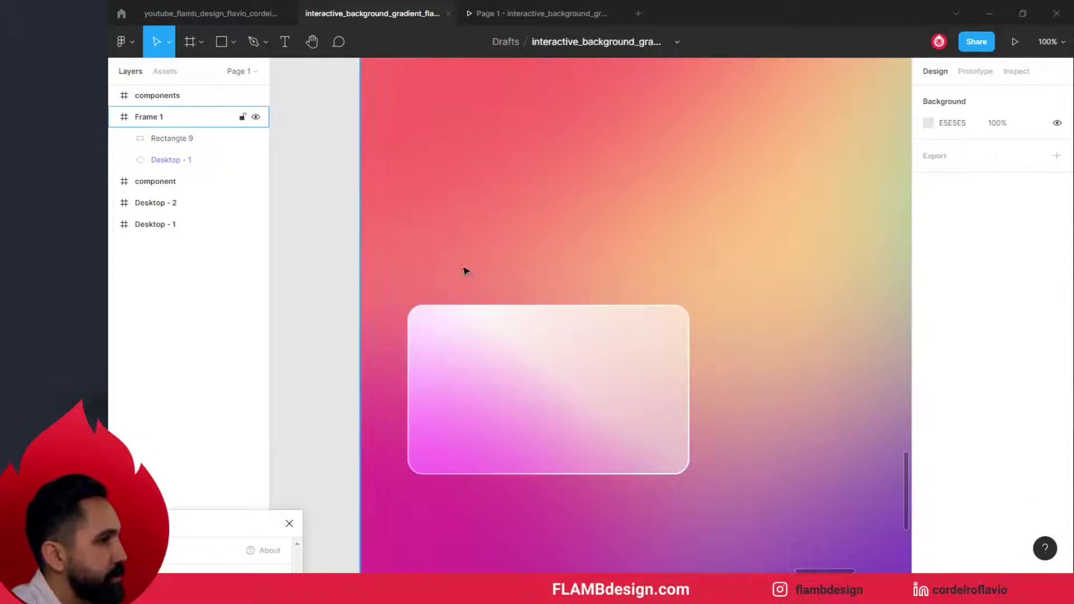
# Draw a 136×136 grey circle centred on the card's top edge at X 212, Y 403.
pyautogui.press('o')
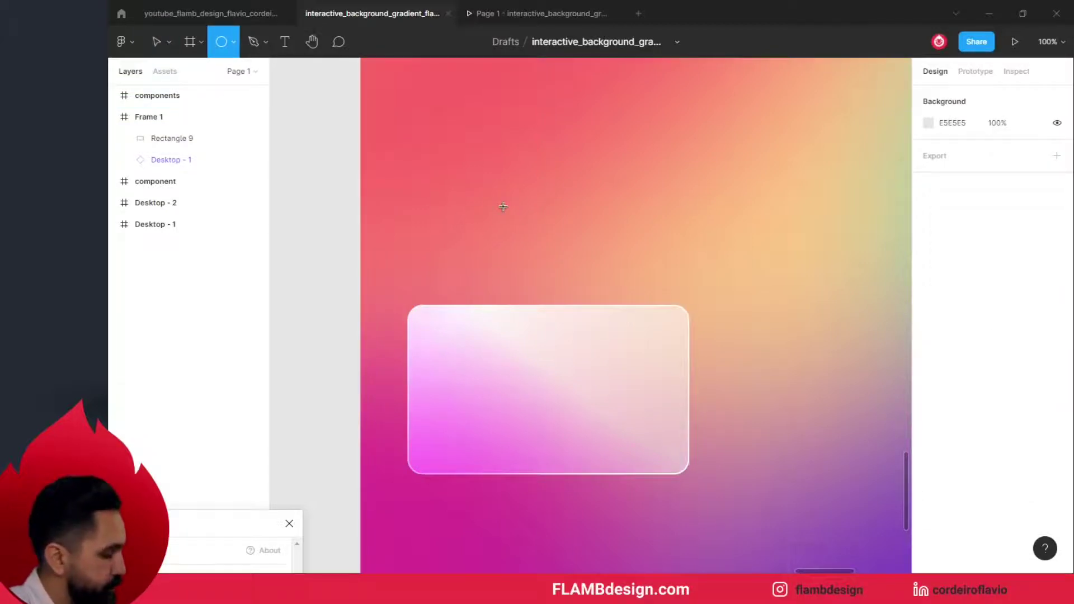
pyautogui.moveTo(504, 205)
pyautogui.mouseDown()
pyautogui.moveTo(552, 241)
pyautogui.moveTo(571, 318)
pyautogui.moveTo(562, 318)
pyautogui.mouseUp()
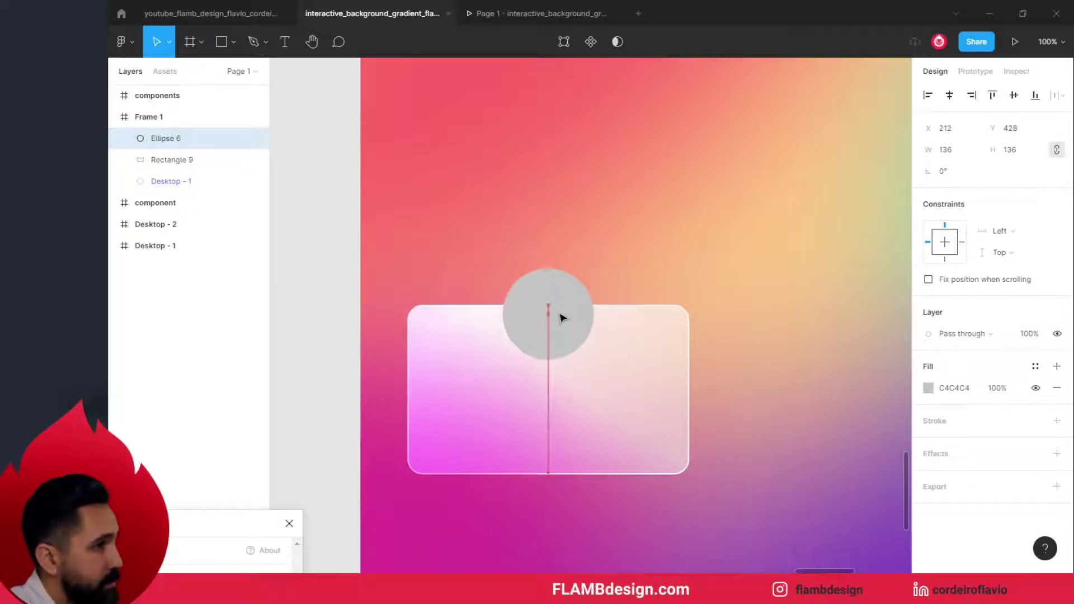
pyautogui.moveTo(561, 316); pyautogui.dragTo(564, 301)
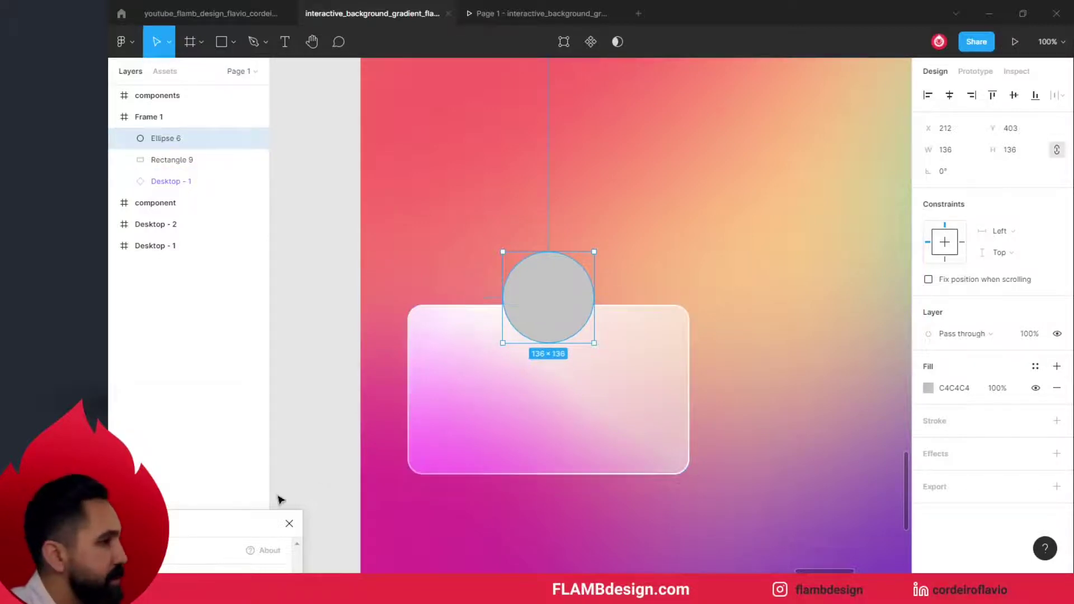
pyautogui.click(233, 529)
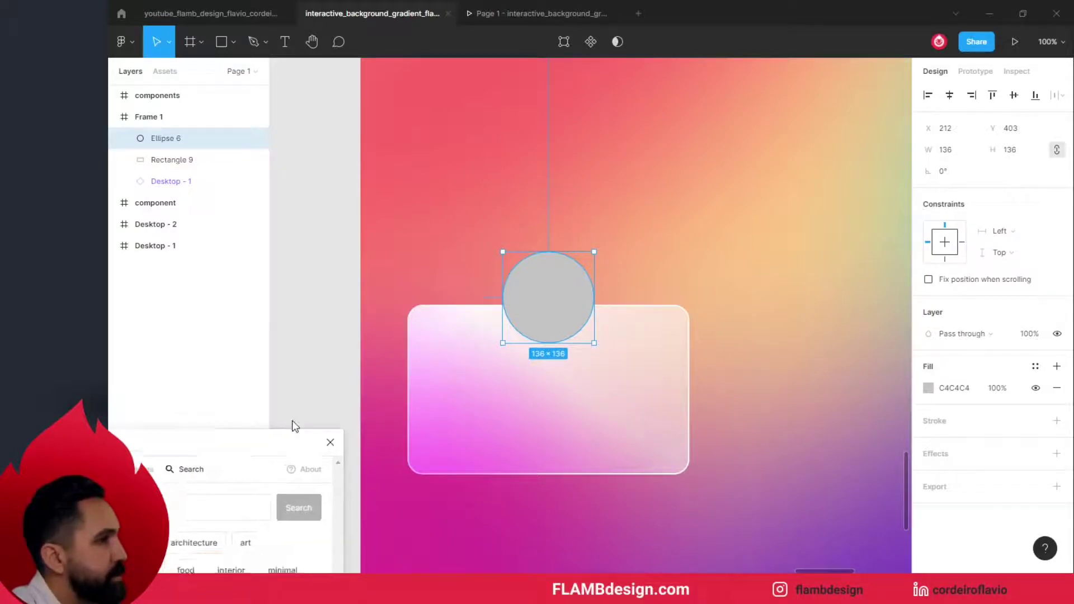
# Bring up the Unsplash plugin and search for 'portrait' photos.
pyautogui.moveTo(292, 421); pyautogui.dragTo(671, 193)
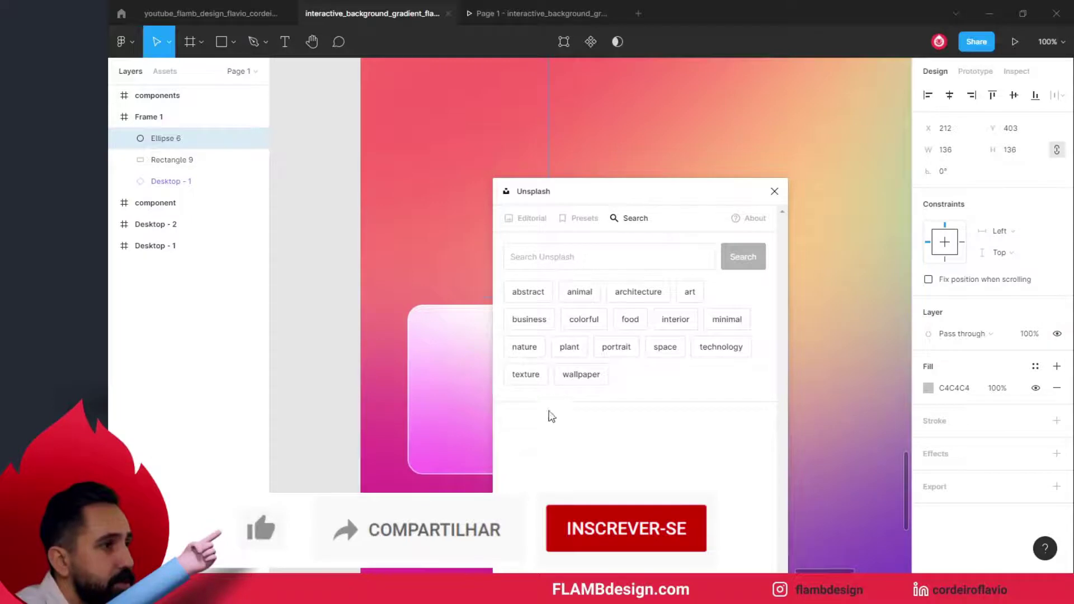
pyautogui.moveTo(643, 197); pyautogui.dragTo(588, 183)
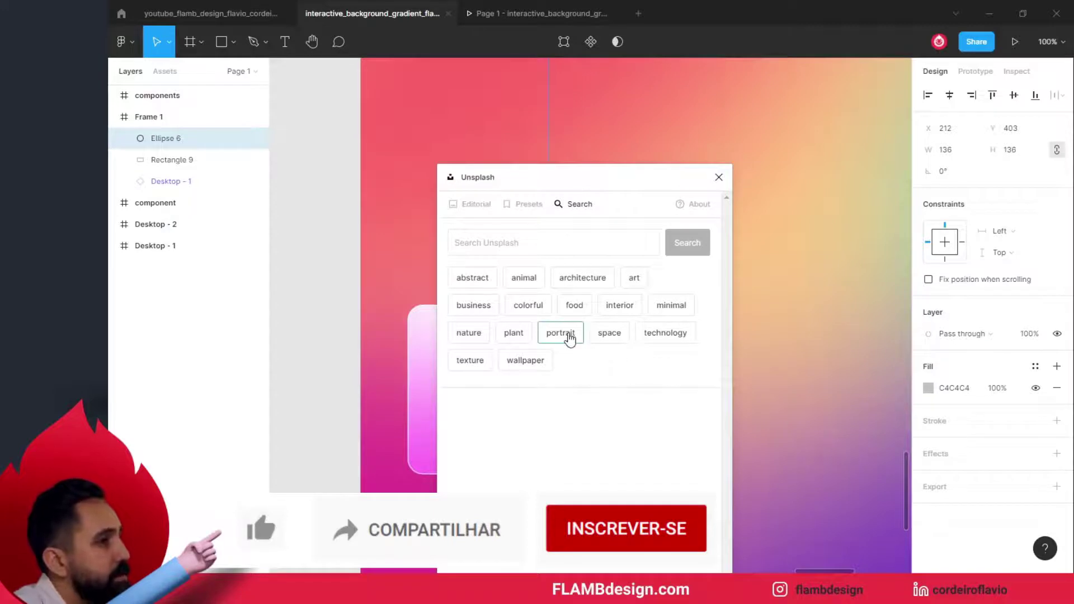
pyautogui.click(569, 338)
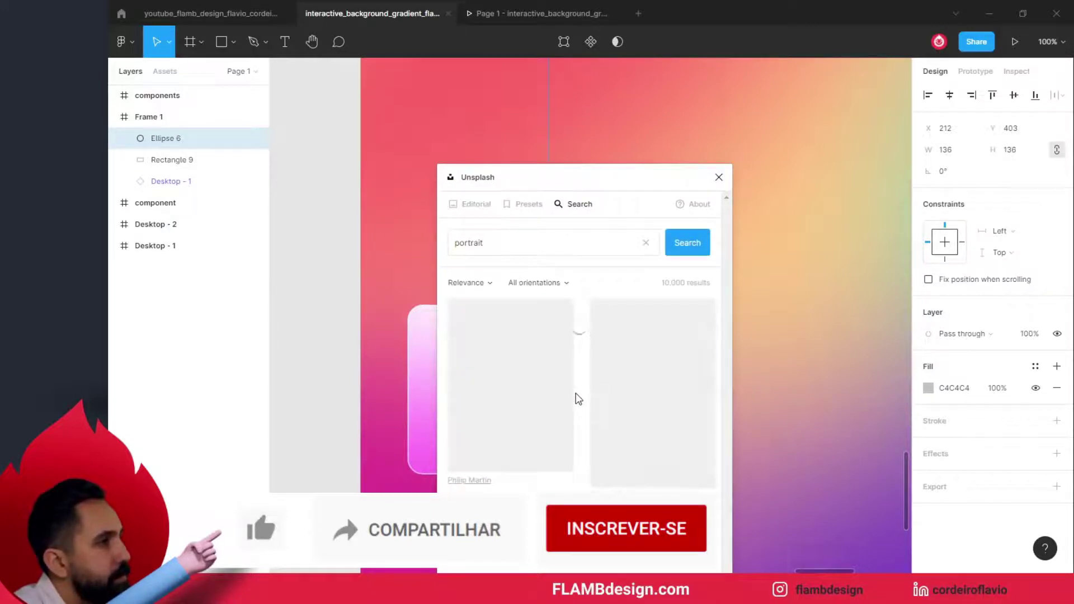
pyautogui.moveTo(613, 178); pyautogui.dragTo(332, 136)
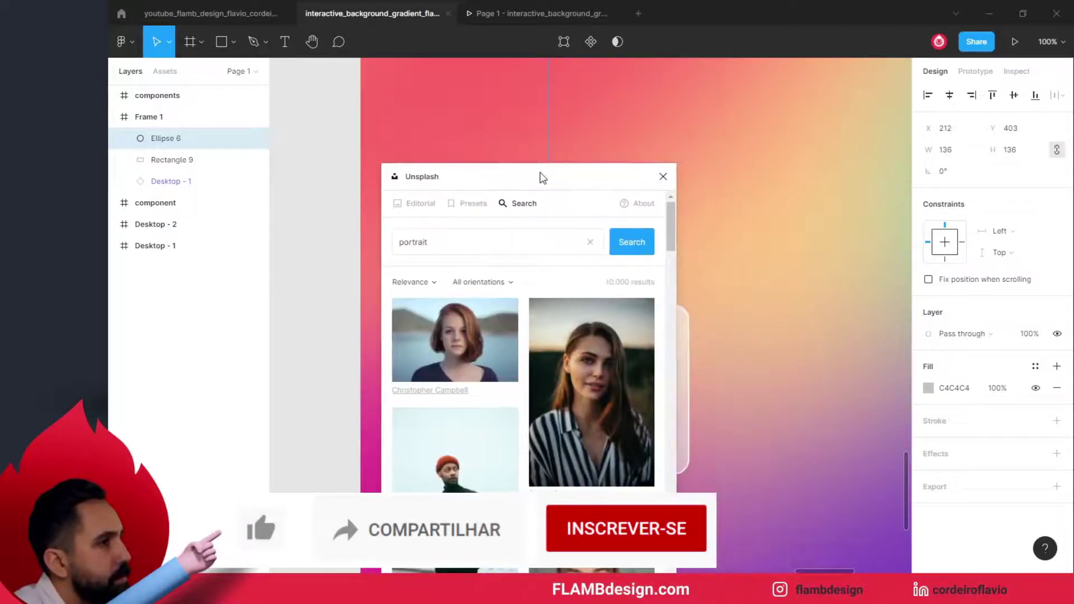
# Fill the circle with the striped-shirt woman portrait and close the Unsplash plugin.
pyautogui.scroll(-3, 330, 411)
pyautogui.scroll(-2, 330, 411)
pyautogui.scroll(2, 330, 411)
pyautogui.scroll(3, 335, 403)
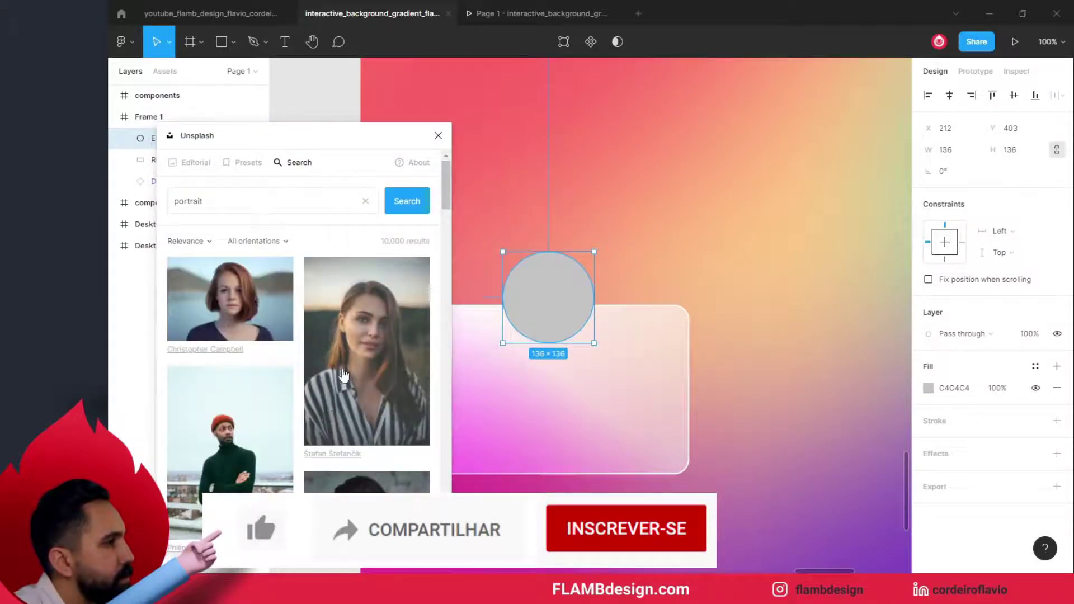
pyautogui.click(367, 351)
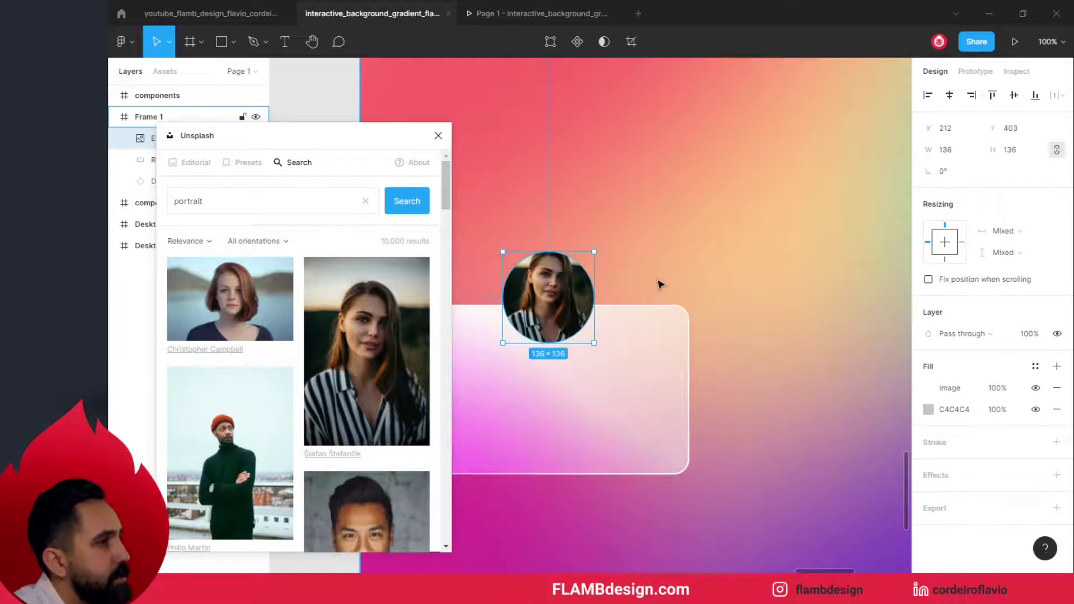
pyautogui.press('Escape')
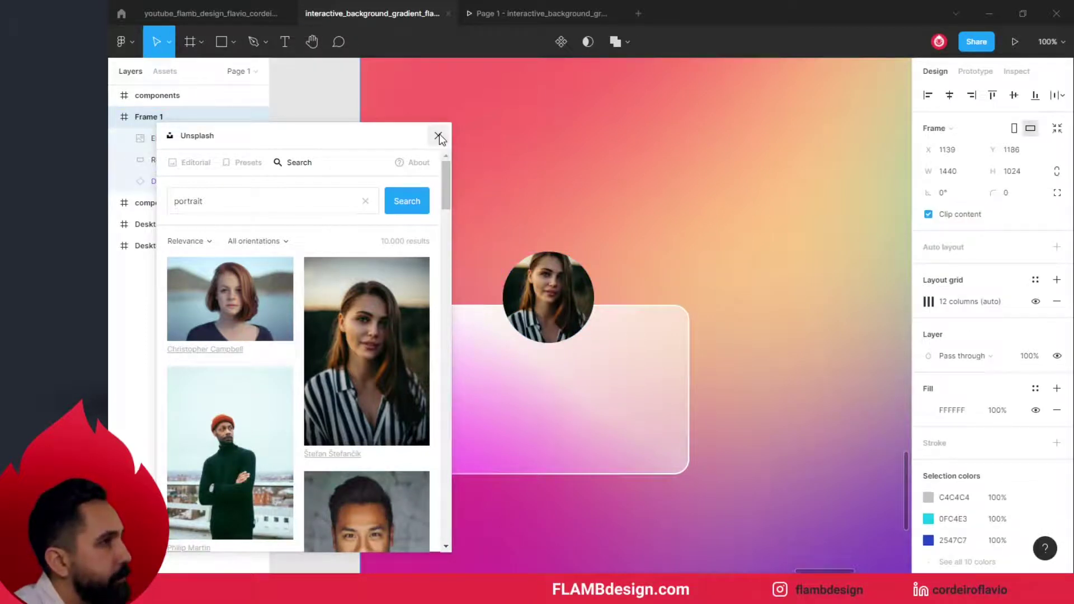
pyautogui.click(439, 136)
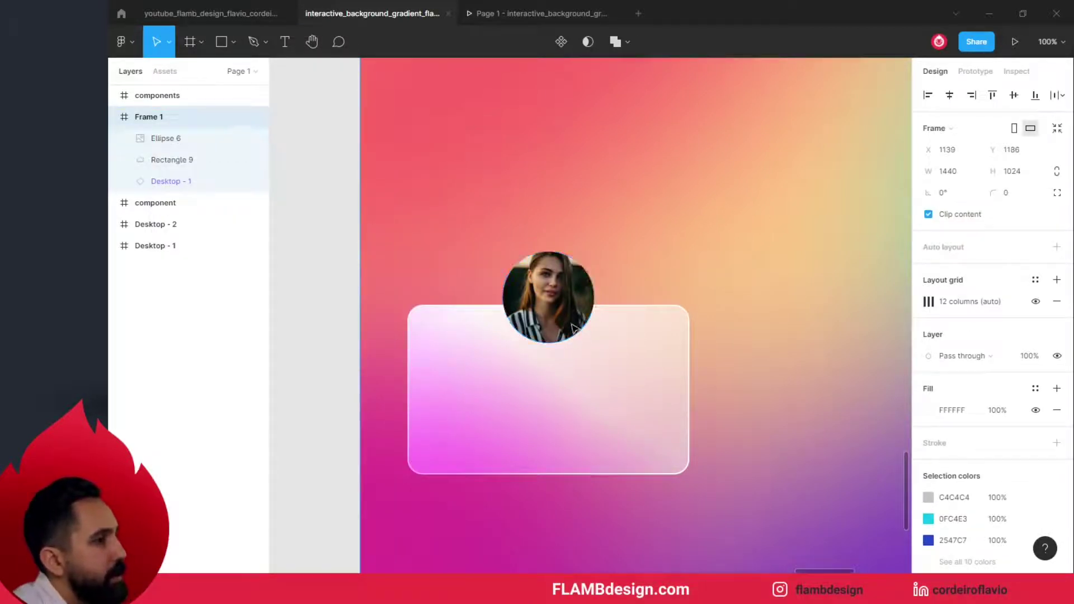
pyautogui.click(575, 328)
# Nudge the portrait circle down and give it the card's linear gradient stroke instead of black.
pyautogui.moveTo(550, 299); pyautogui.dragTo(550, 305)
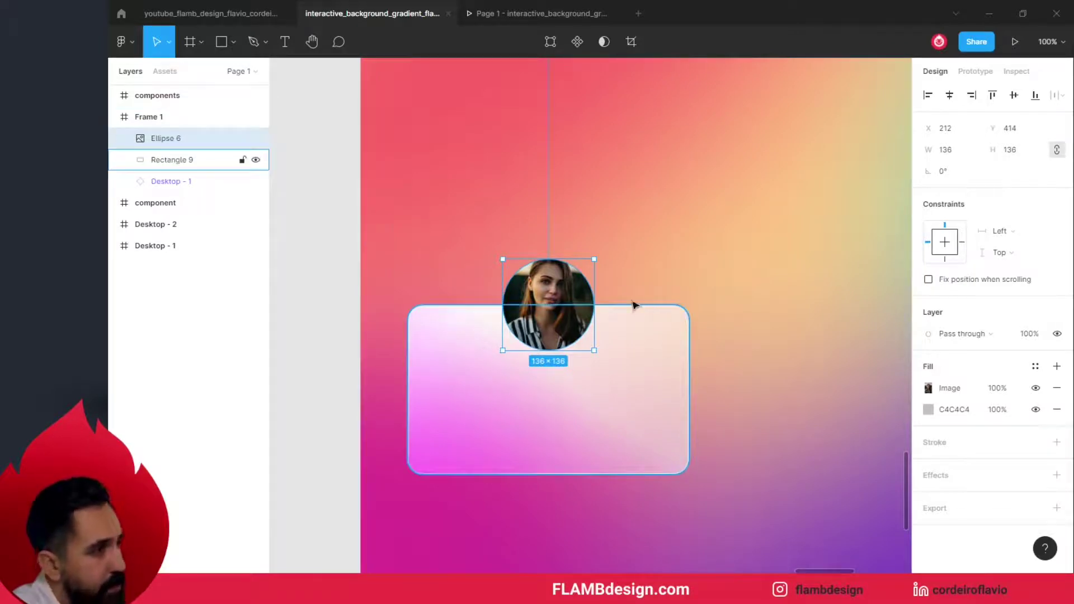
pyautogui.click(687, 403)
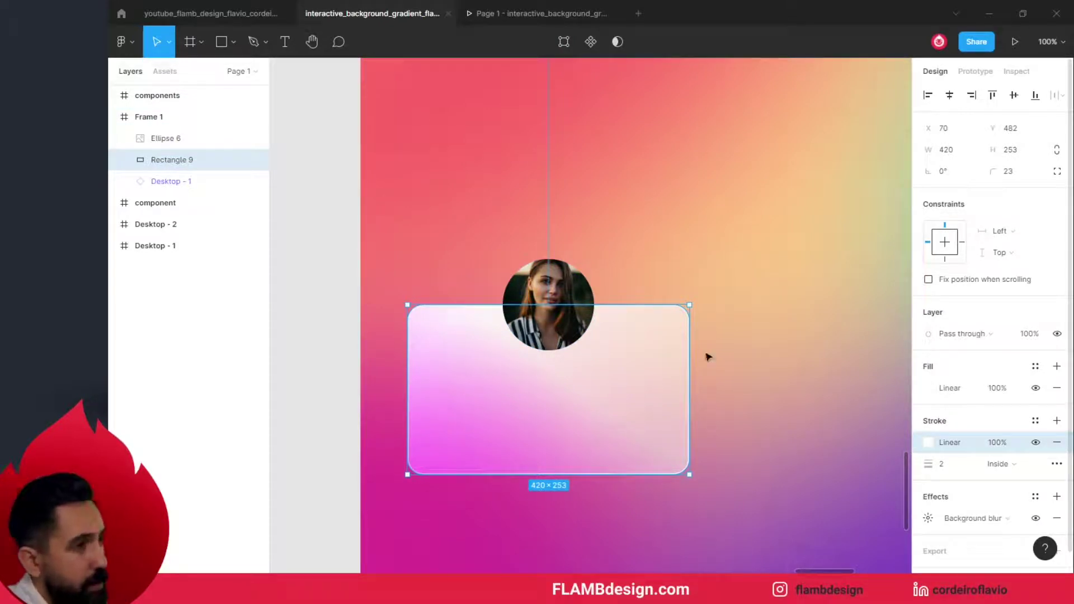
pyautogui.click(574, 277)
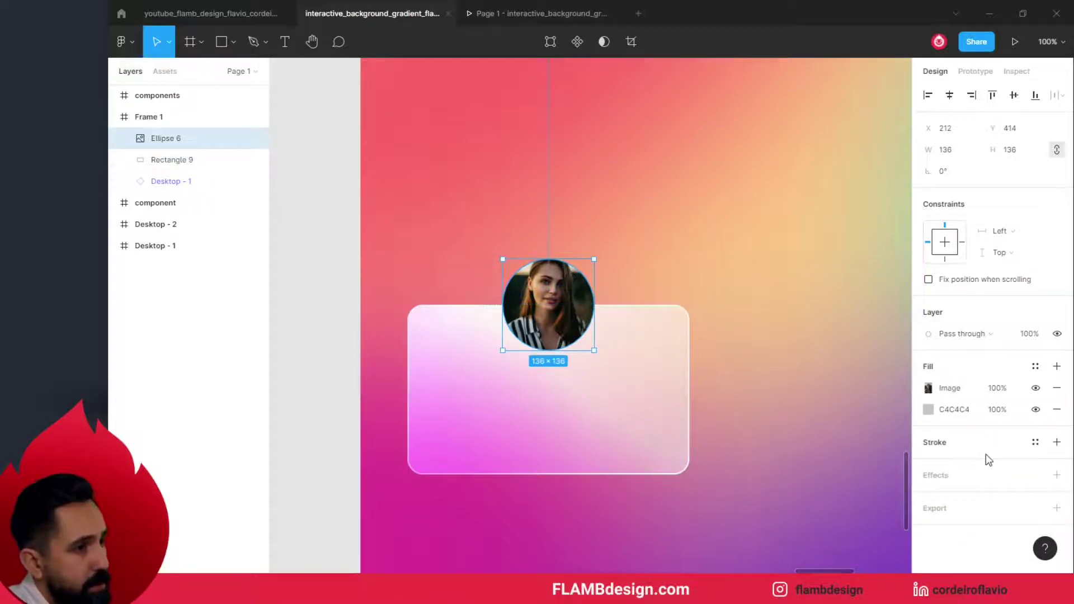
pyautogui.click(1057, 446)
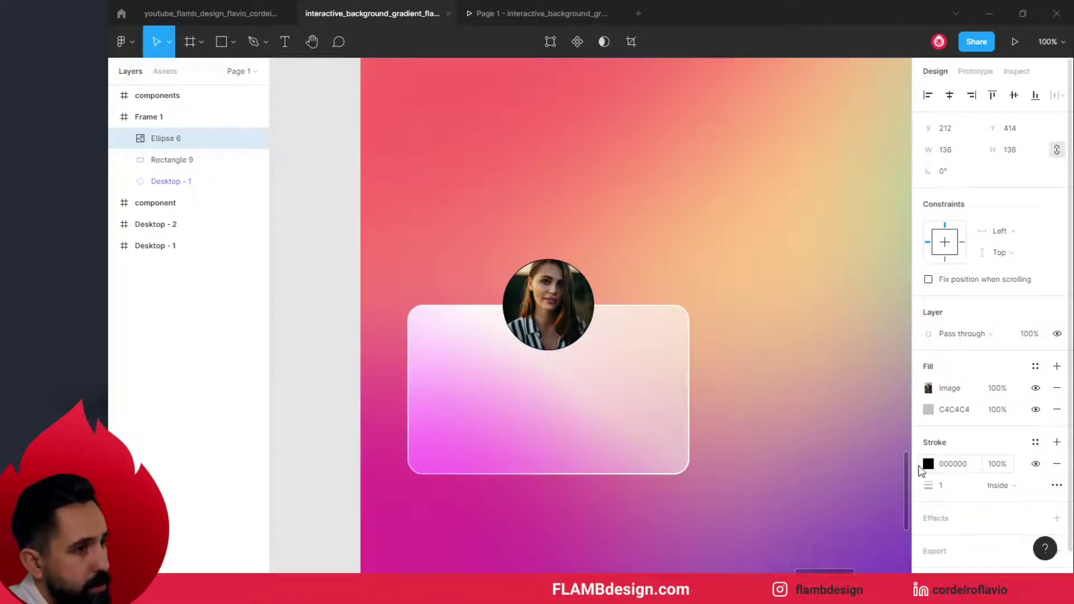
pyautogui.hotkey('ctrl', 'v')
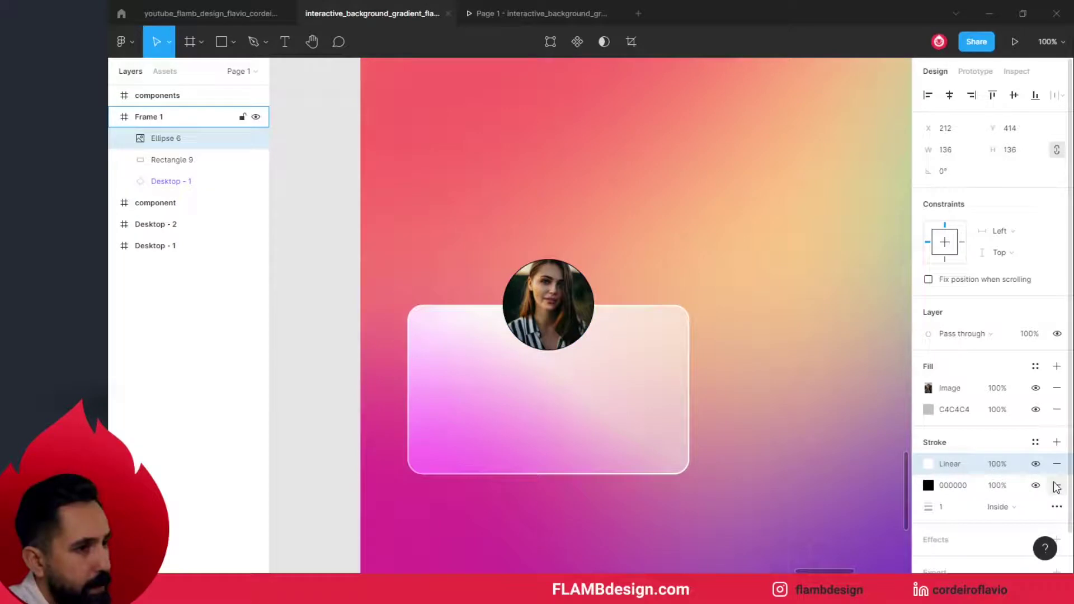
pyautogui.click(1057, 485)
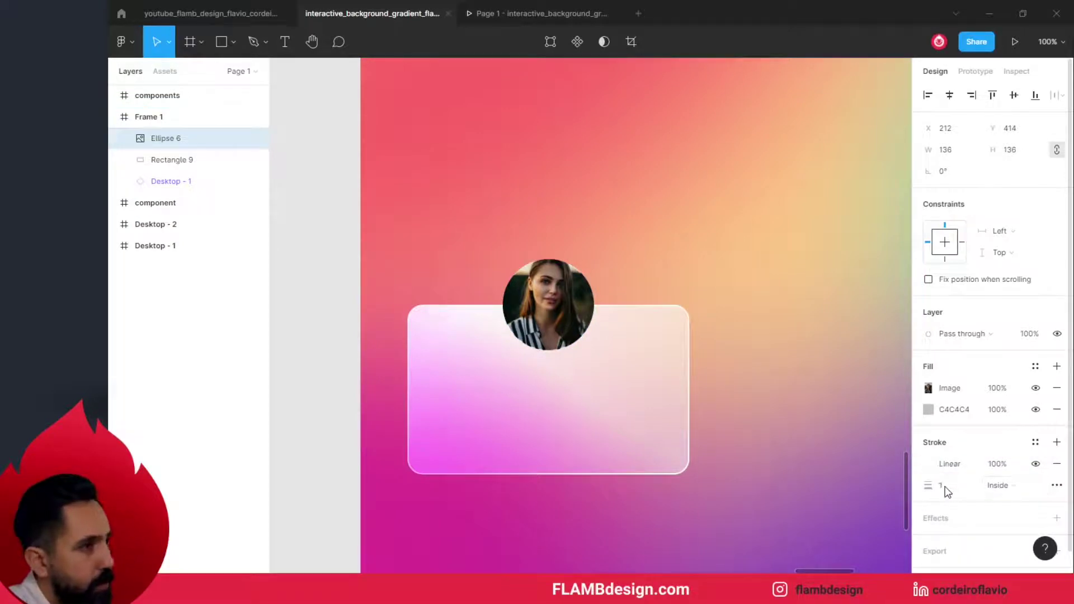
# Align the circle's gradient stroke Outside with a weight of 8.
pyautogui.click(1002, 487)
pyautogui.click(1009, 499)
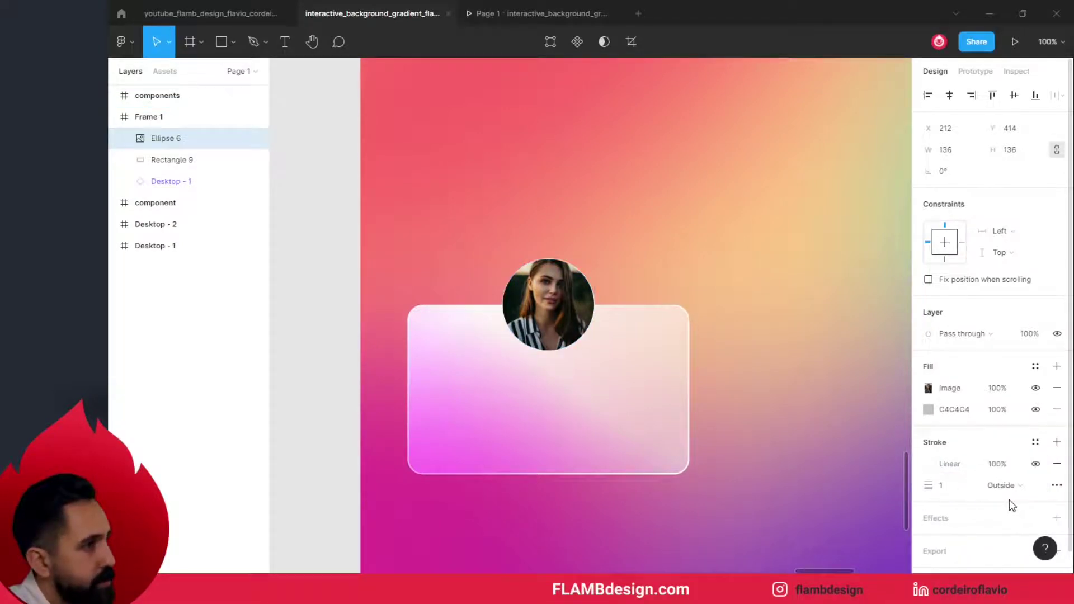
pyautogui.click(959, 486)
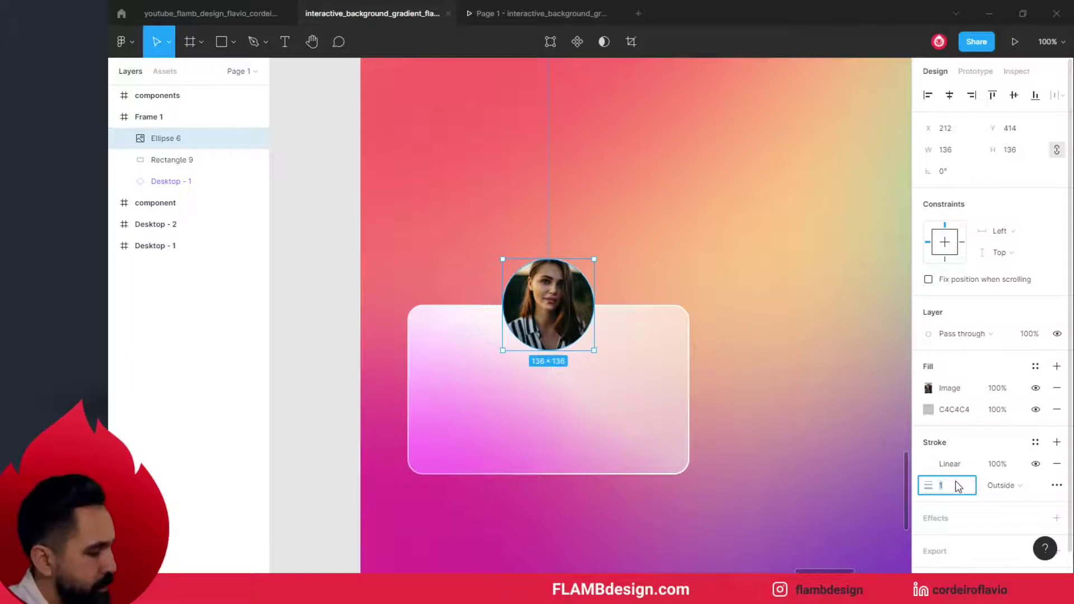
pyautogui.write('5')
pyautogui.click(1020, 491)
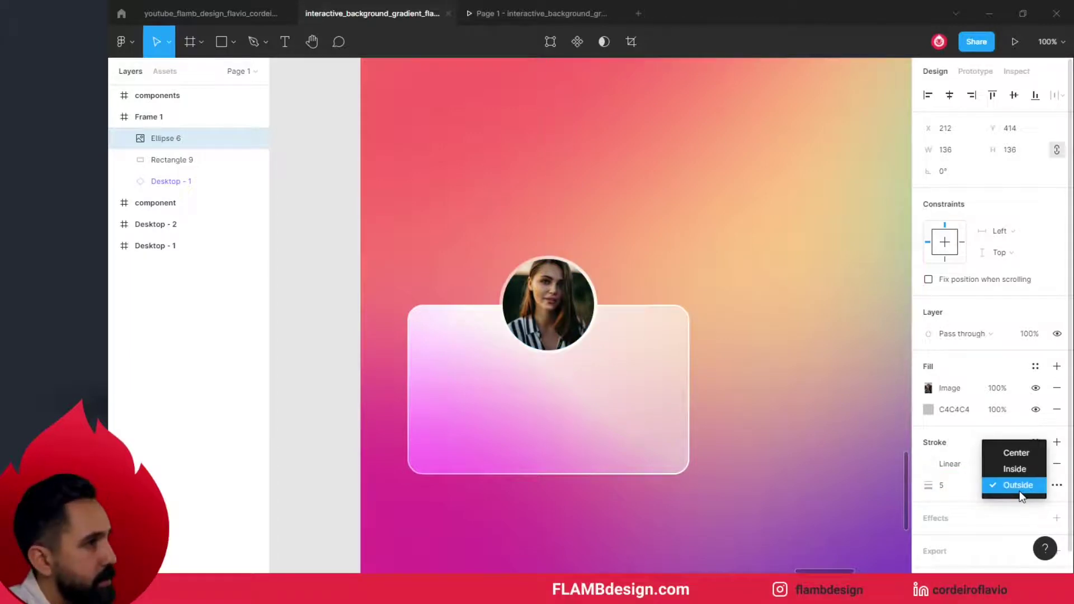
pyautogui.click(1052, 460)
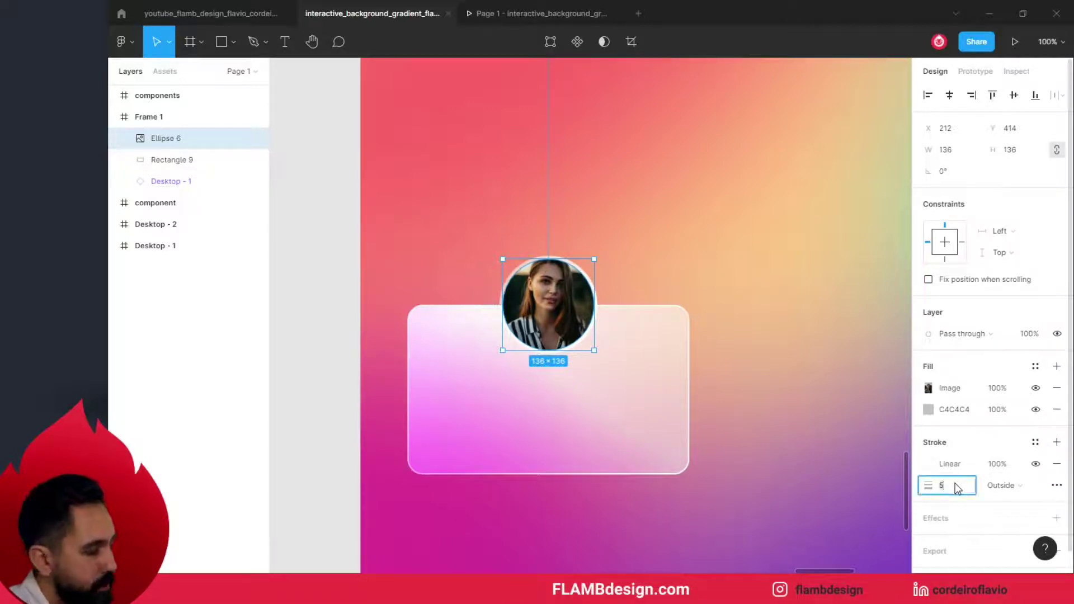
pyautogui.press('Return')
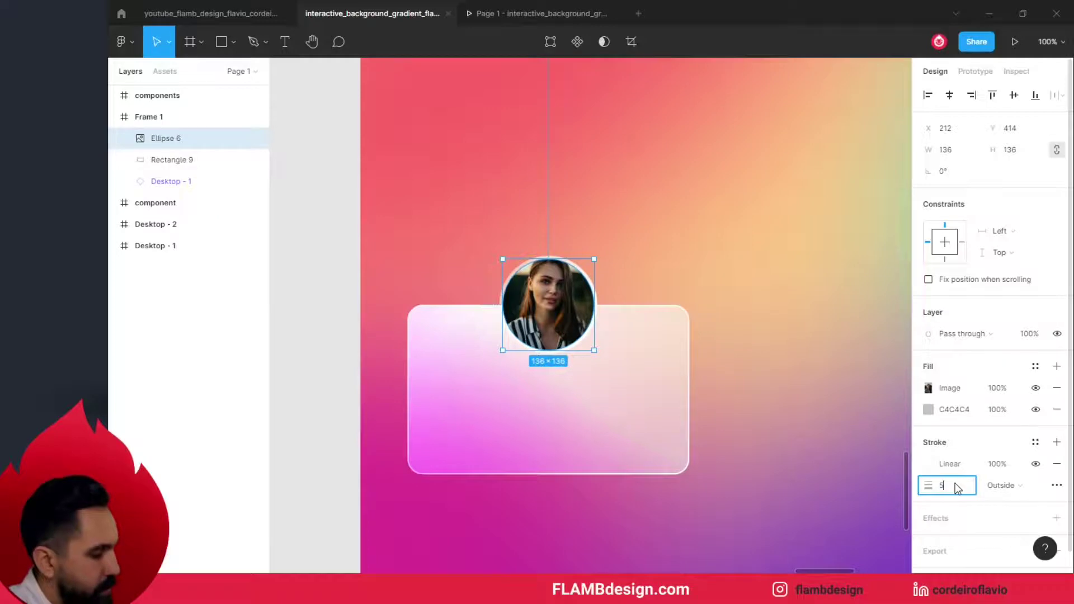
pyautogui.write('58')
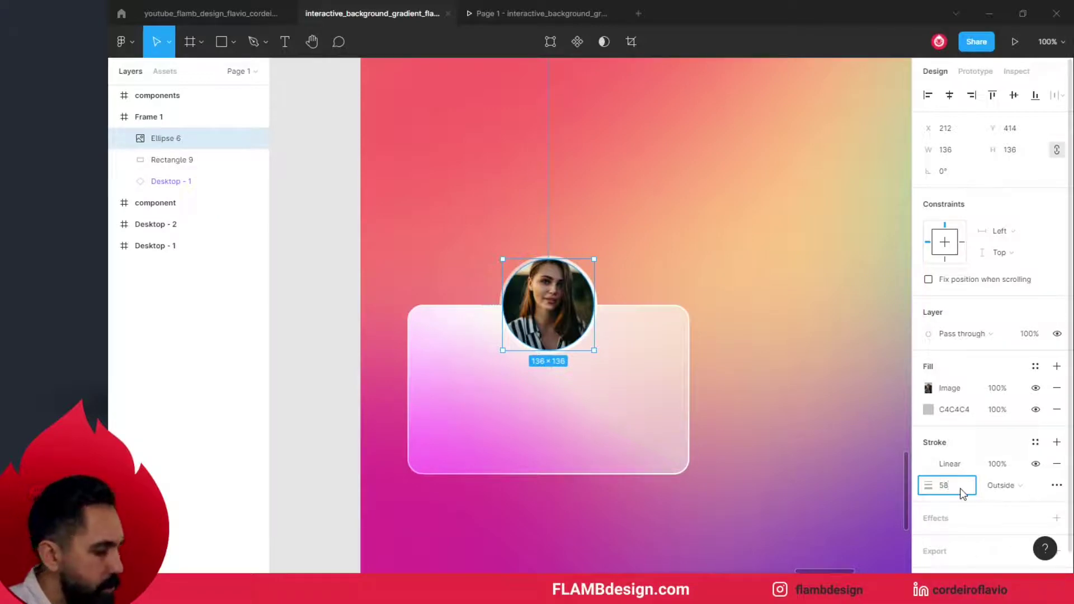
pyautogui.press('BackSpace')
pyautogui.press('BackSpace')
pyautogui.write('8')
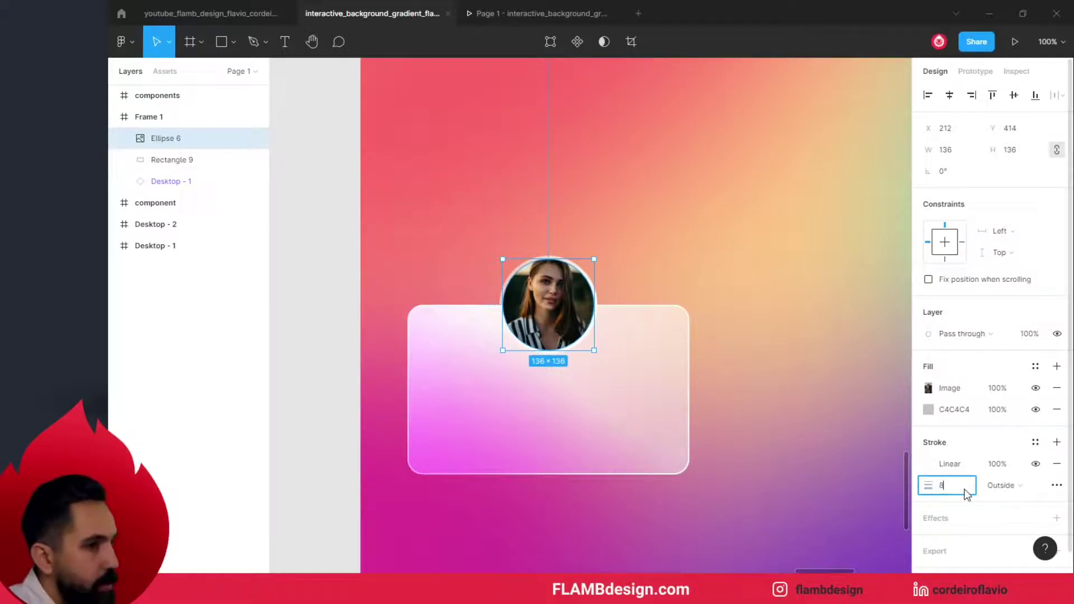
pyautogui.press('Escape')
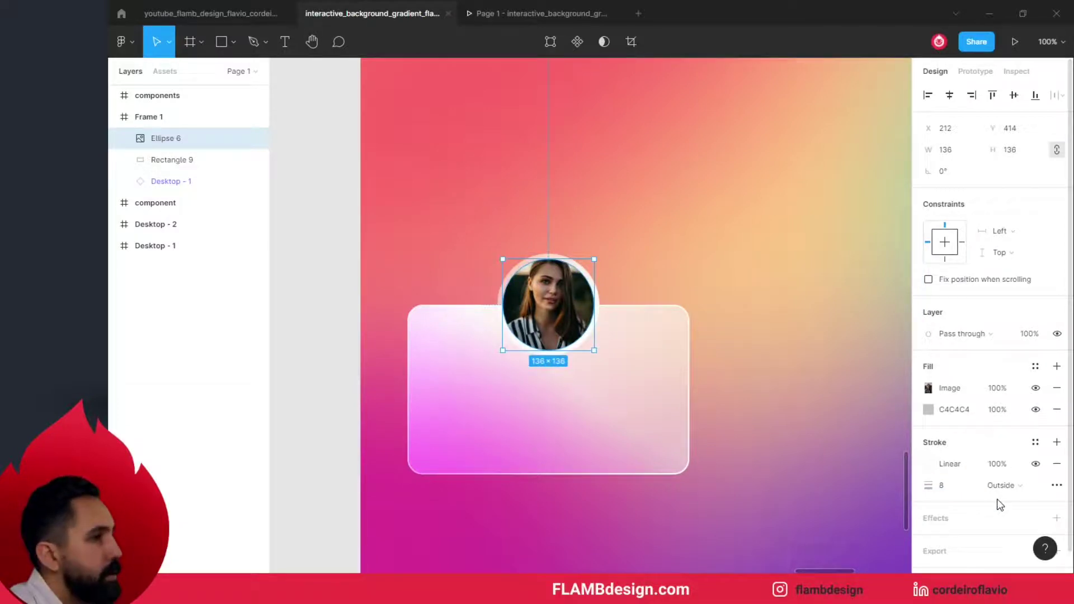
pyautogui.click(814, 396)
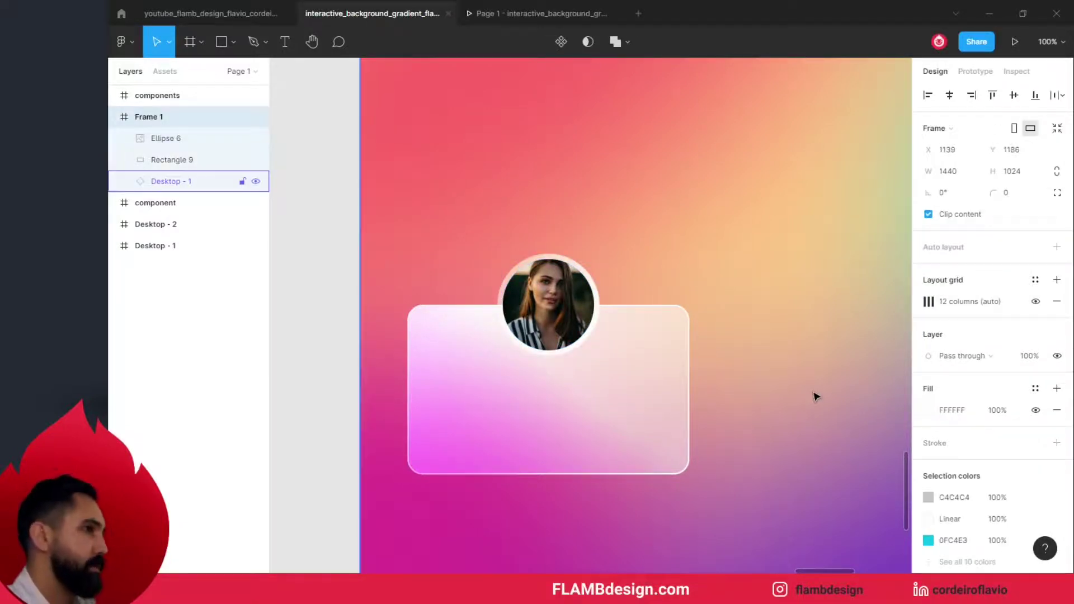
pyautogui.click(579, 274)
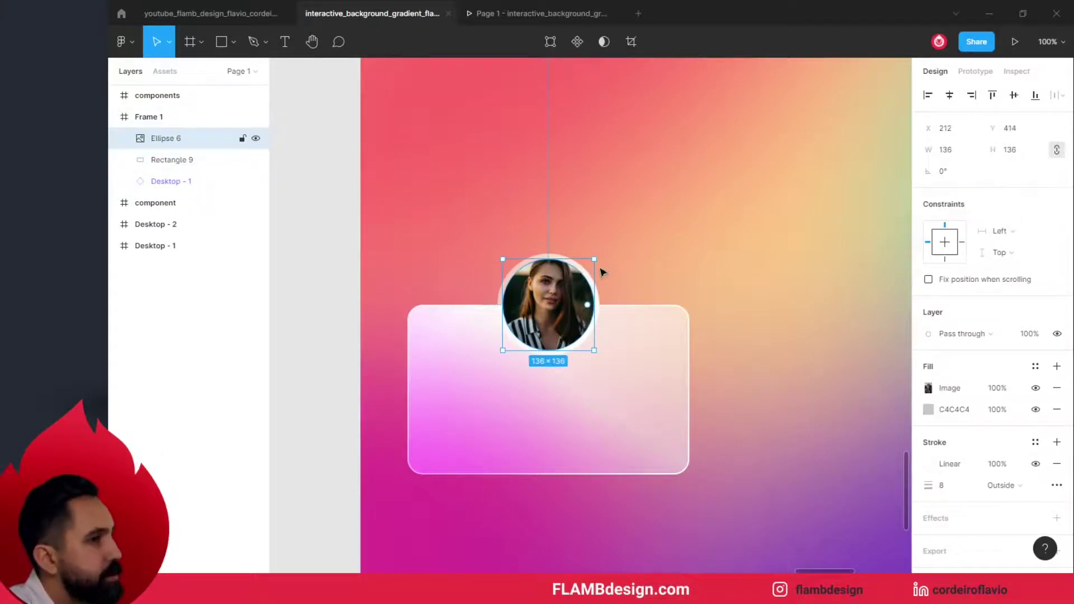
pyautogui.click(675, 400)
pyautogui.click(995, 389)
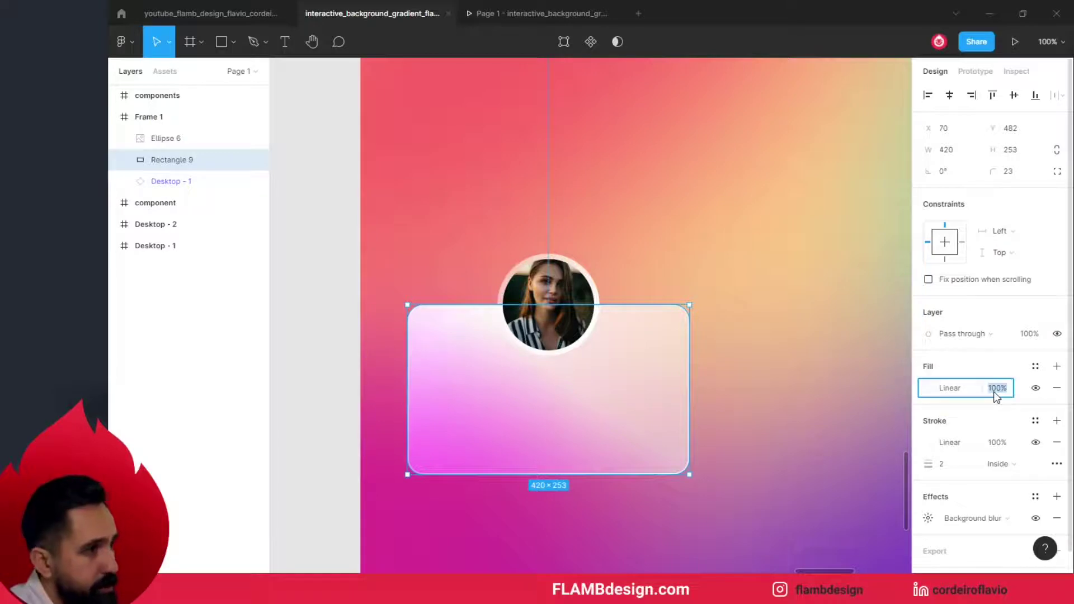
pyautogui.click(1022, 335)
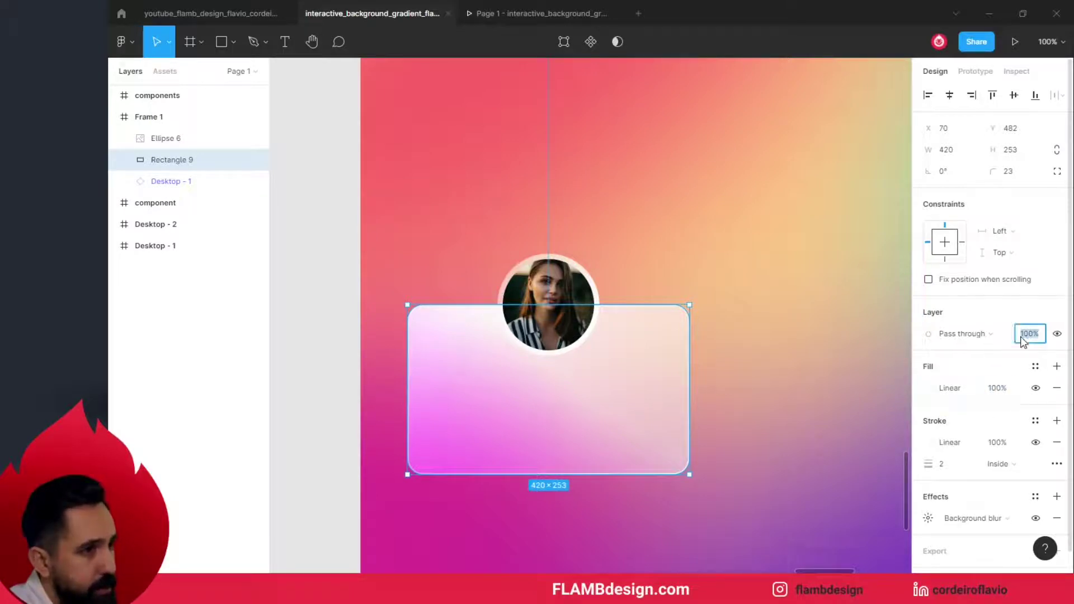
pyautogui.write('80')
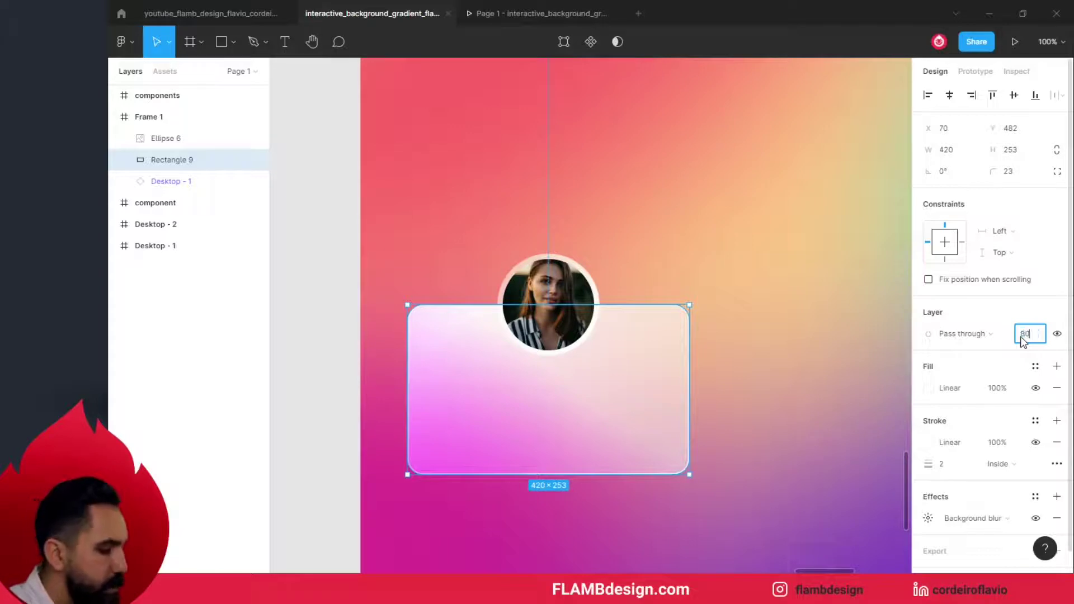
pyautogui.press('Return')
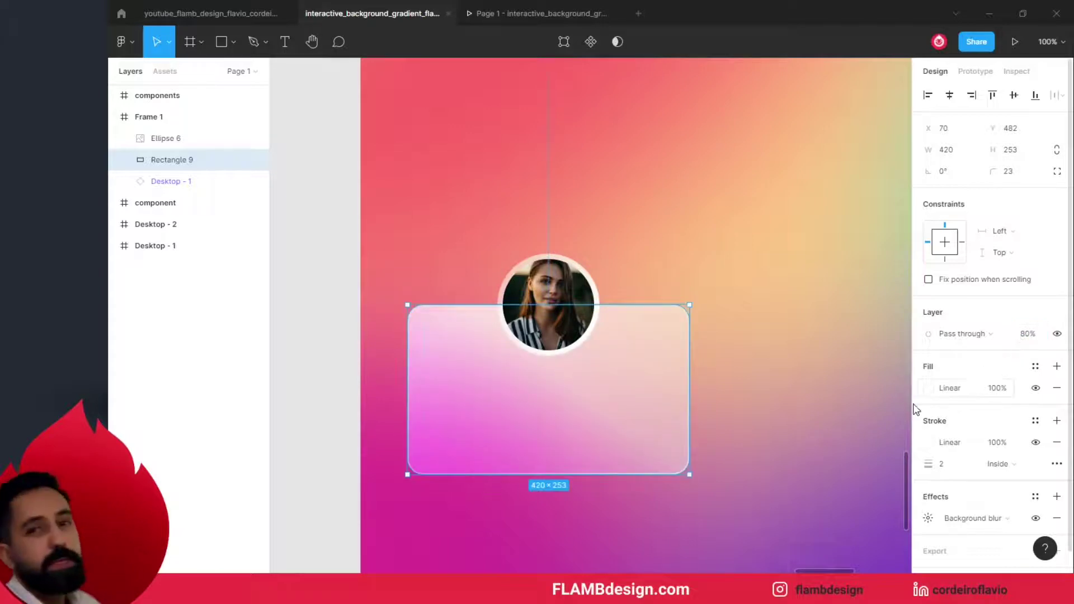
pyautogui.click(311, 355)
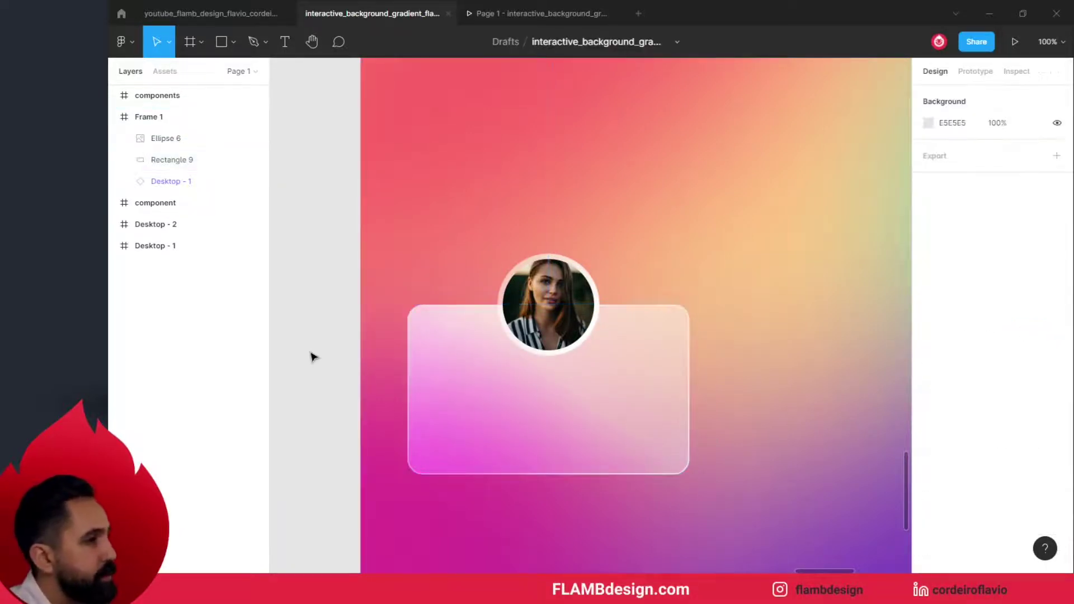
pyautogui.click(551, 295)
pyautogui.click(457, 271)
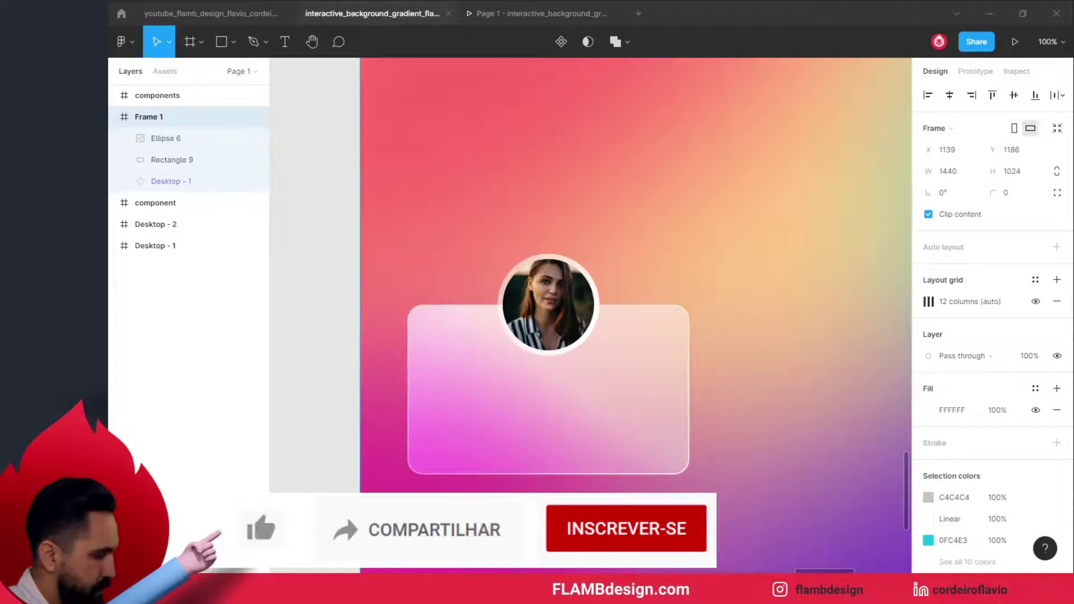
# Add a Lorem ipsum placeholder text block below the portrait and shift it left.
pyautogui.click(319, 427)
pyautogui.press('t')
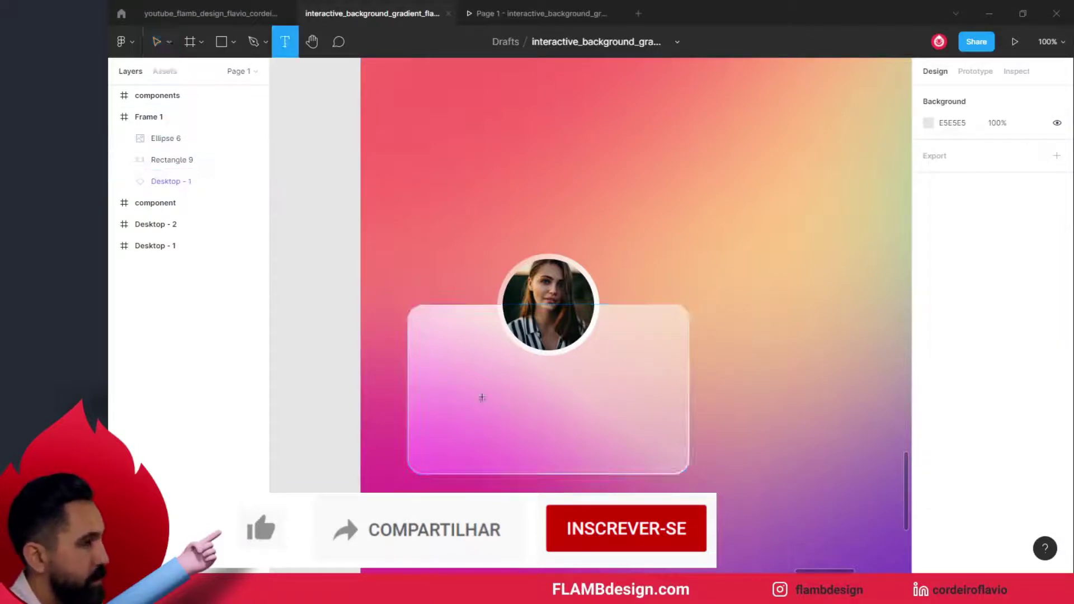
pyautogui.moveTo(471, 379); pyautogui.dragTo(650, 433)
pyautogui.write('Lorem ipsum dolor sit amet, consectetur adipiscing elit.')
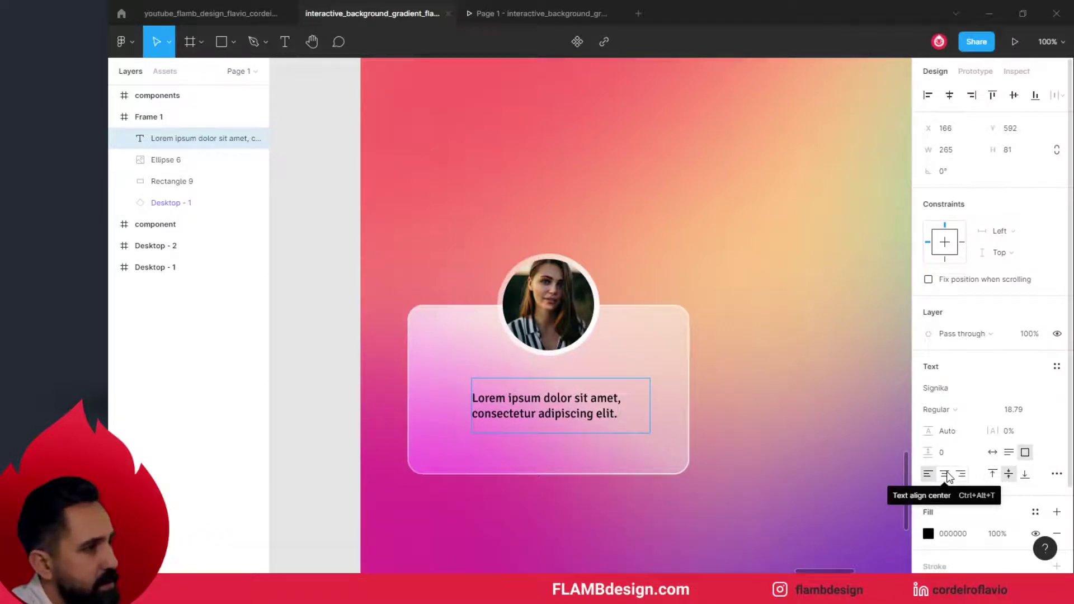
pyautogui.press('Escape')
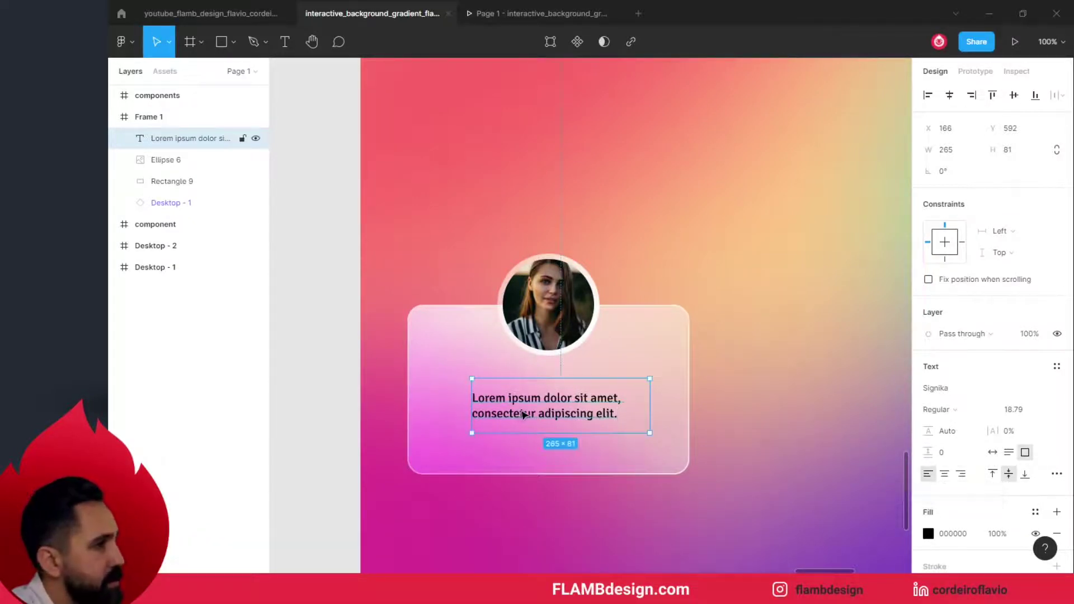
pyautogui.moveTo(512, 408); pyautogui.dragTo(498, 413)
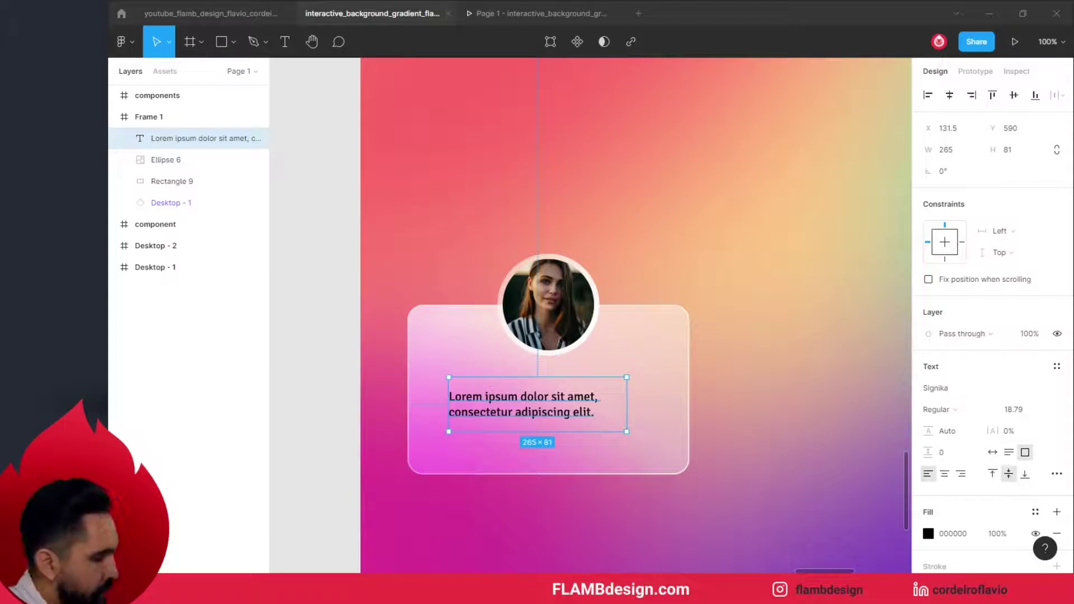
# Replace the paragraph with longer lorem ipsum, widen its box to 321.5, and realign it.
pyautogui.doubleClick(569, 413)
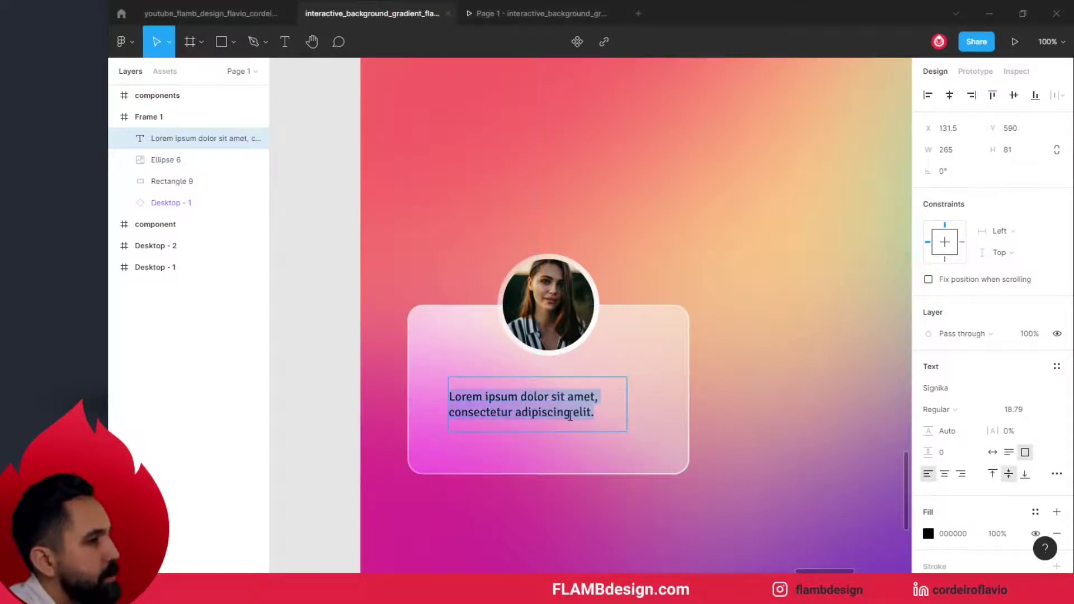
pyautogui.write('Lorem ipsum dolor sit amet, consectetur adipiscing elit. Pellentesque sit amet orci dignissim, rutrum leo ut')
pyautogui.press('Escape')
pyautogui.moveTo(625, 409); pyautogui.dragTo(665, 410)
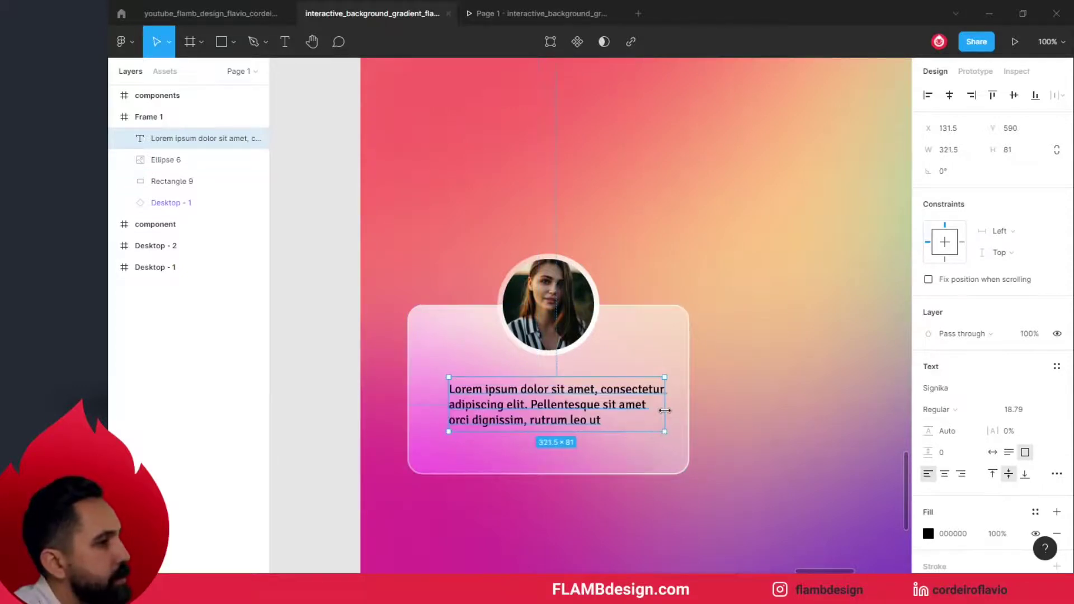
pyautogui.moveTo(479, 409); pyautogui.dragTo(475, 410)
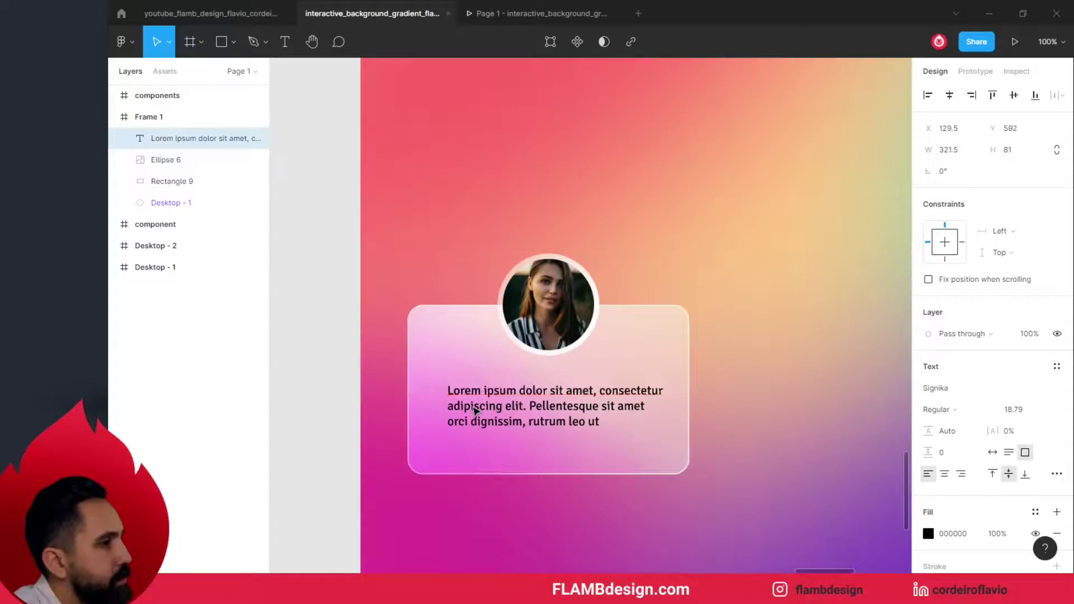
pyautogui.moveTo(474, 410); pyautogui.dragTo(469, 410)
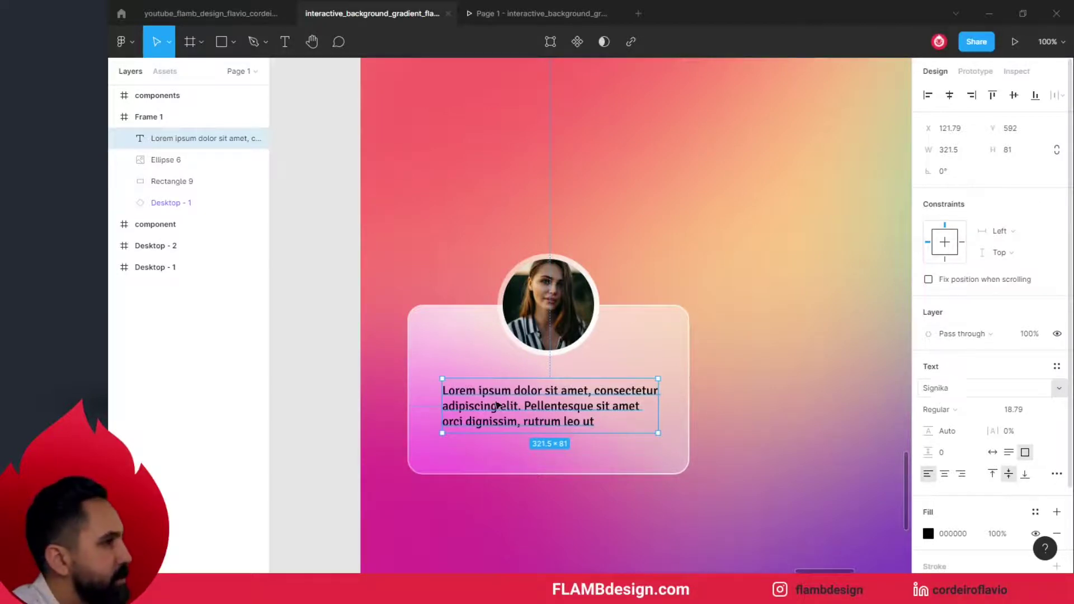
pyautogui.click(336, 359)
pyautogui.click(556, 409)
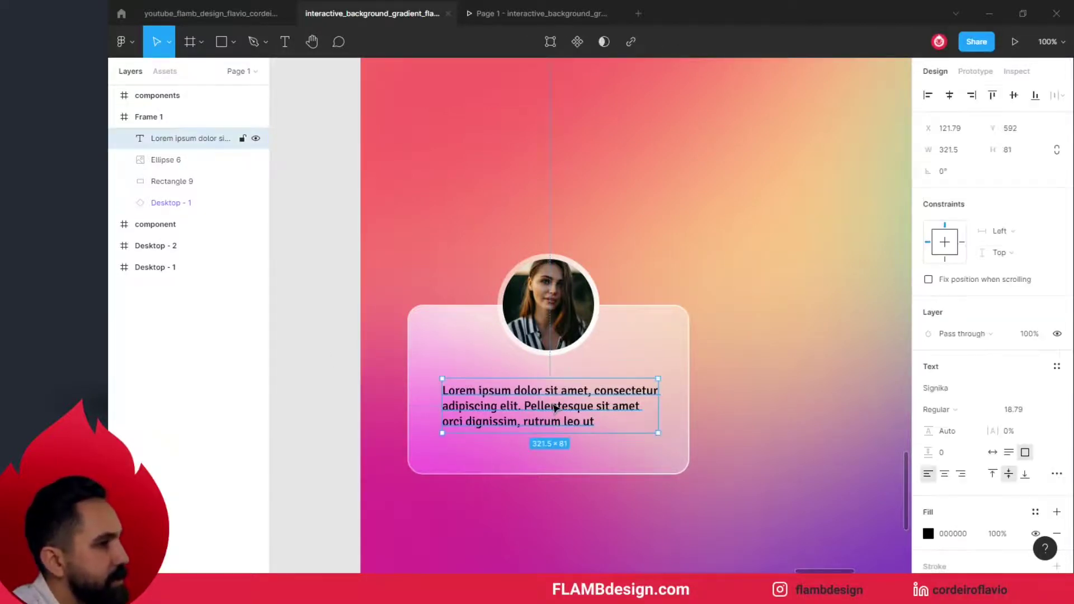
# Set the paragraph's font size to 20.
pyautogui.click(1035, 411)
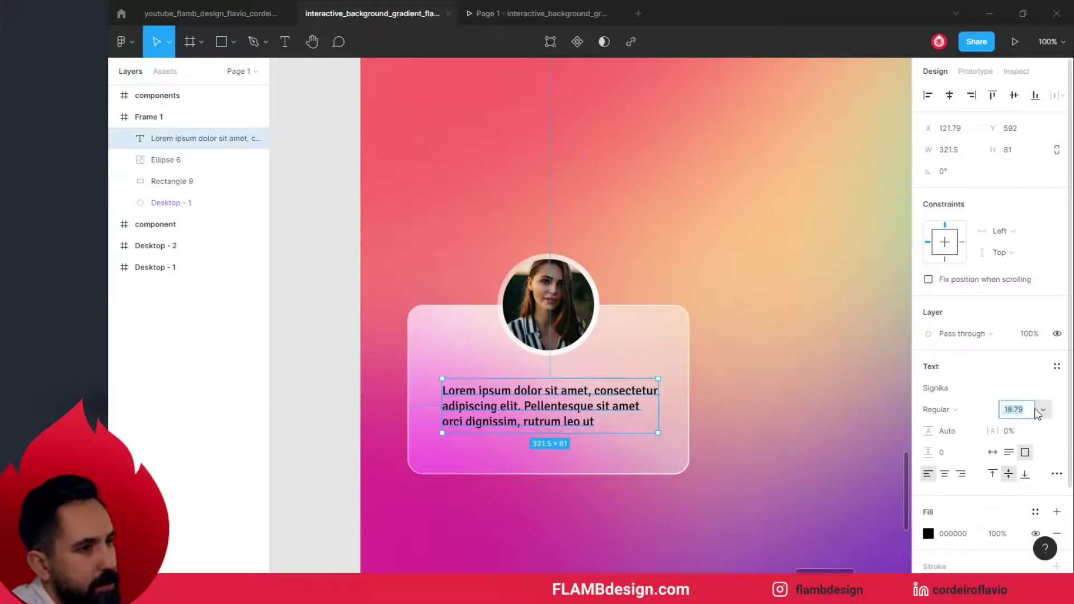
pyautogui.click(1042, 410)
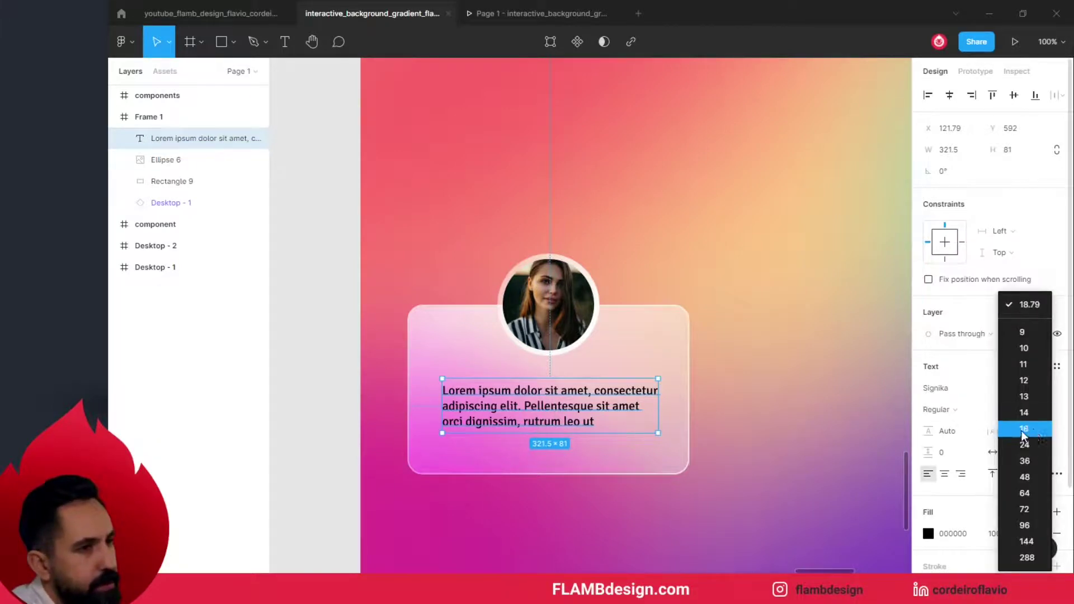
pyautogui.click(1023, 429)
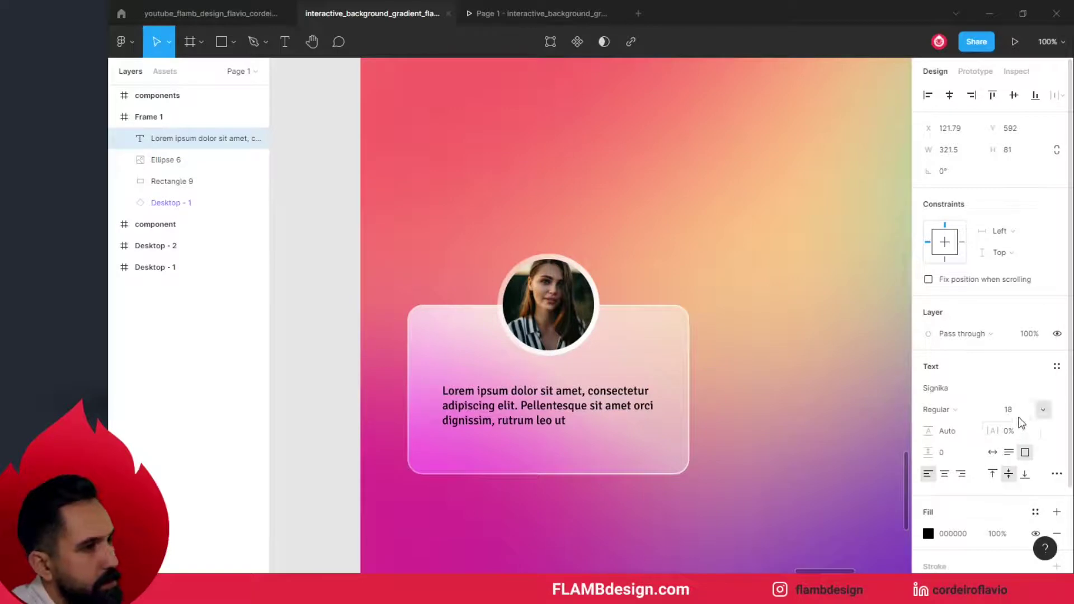
pyautogui.click(1042, 410)
pyautogui.click(1042, 428)
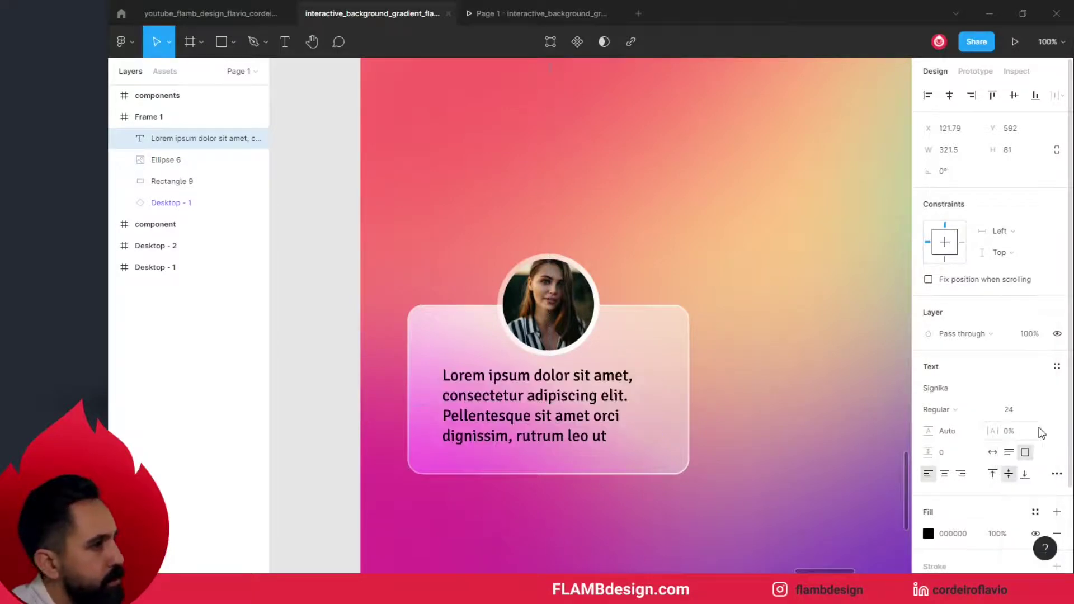
pyautogui.click(1011, 411)
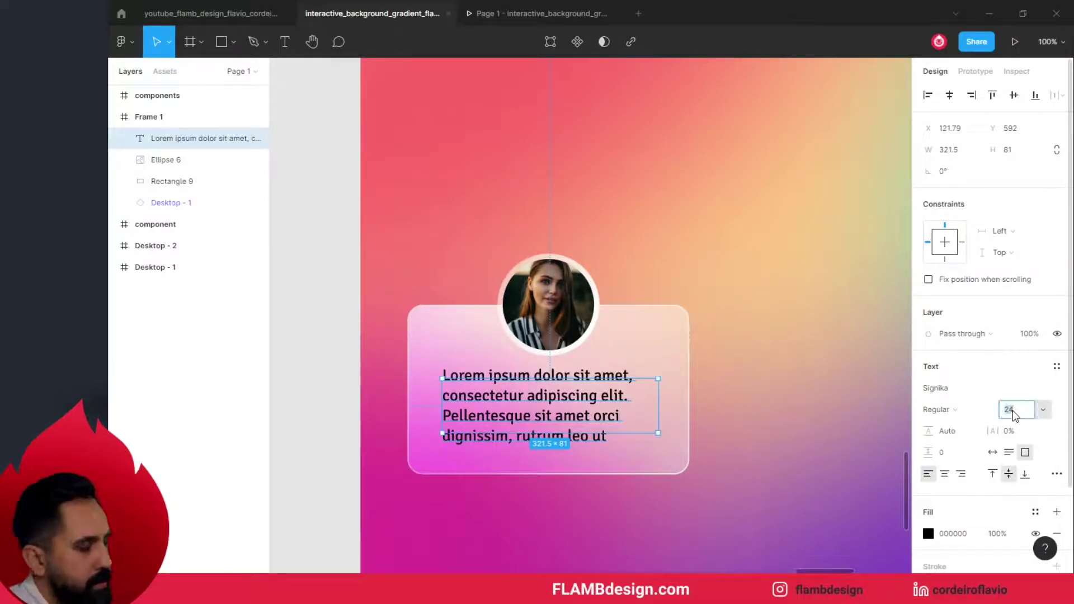
pyautogui.write('20')
pyautogui.press('Return')
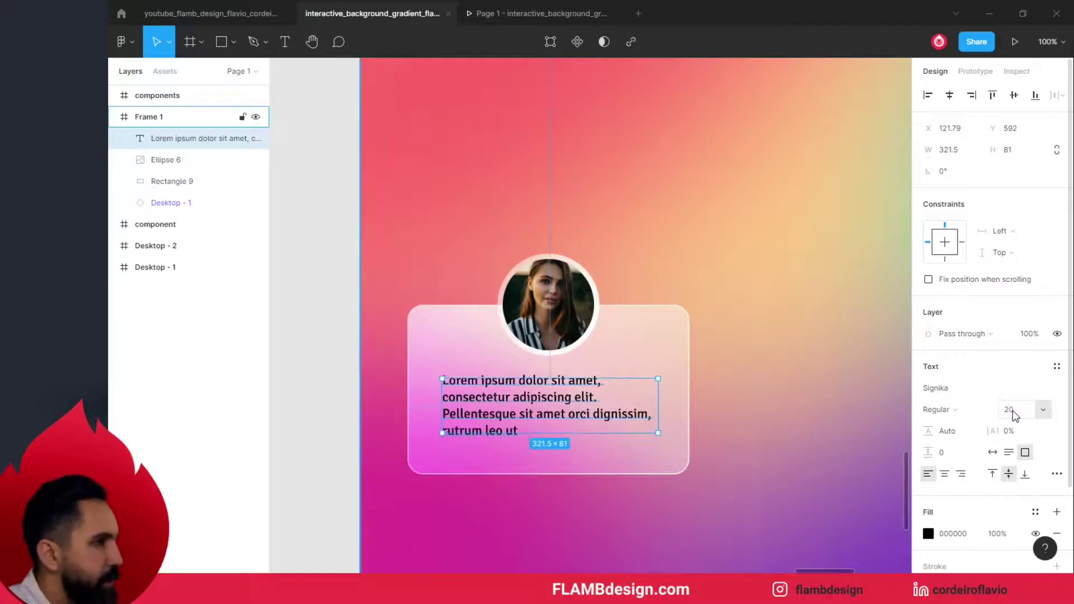
pyautogui.click(331, 388)
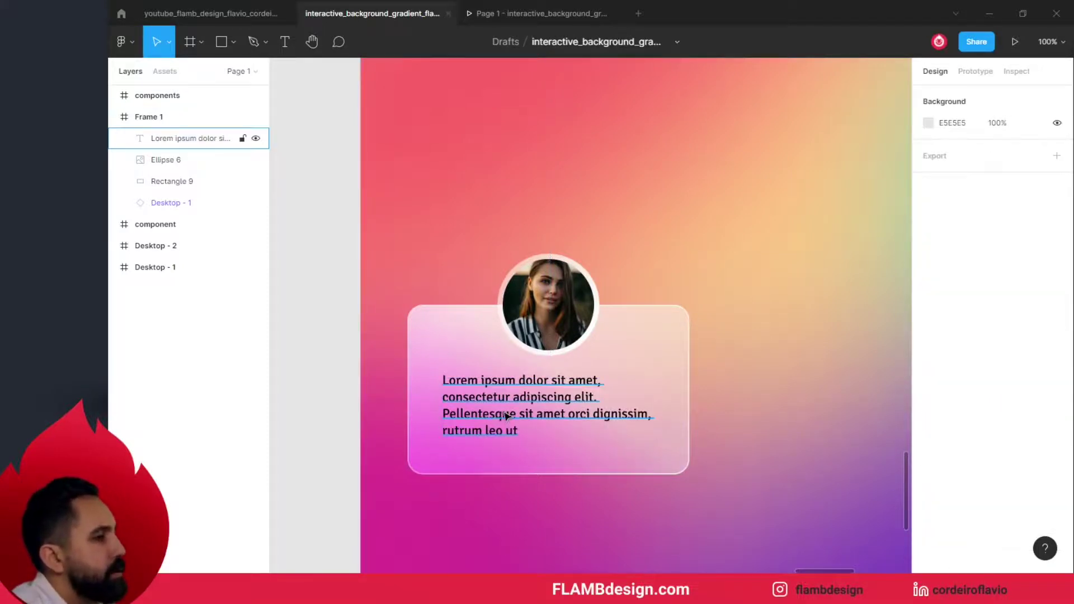
pyautogui.click(505, 416)
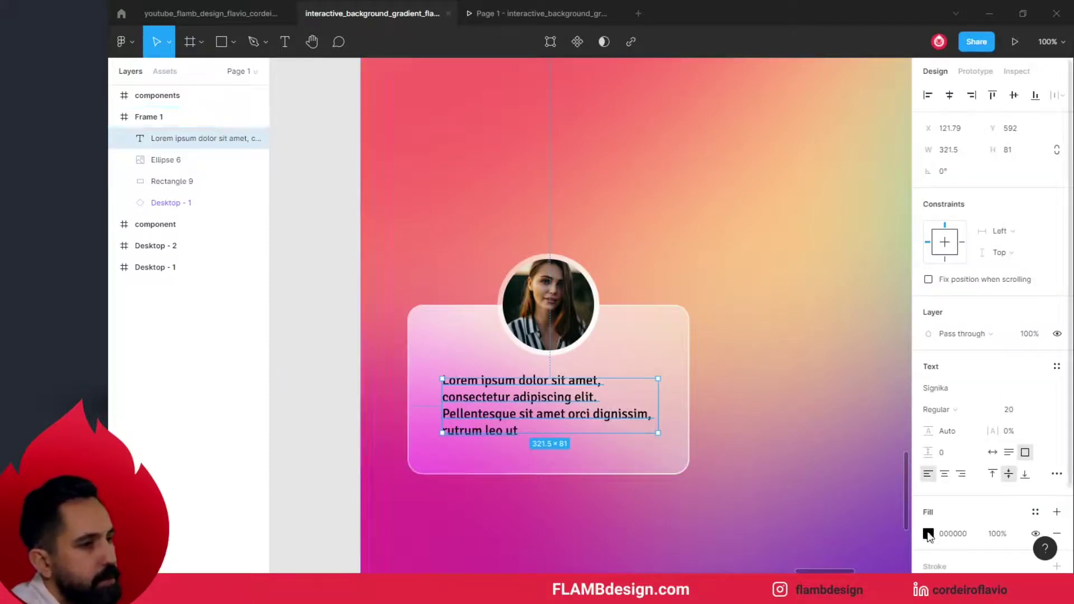
# Colour the paragraph dark purple 2E082F and nudge it slightly up and left.
pyautogui.click(928, 534)
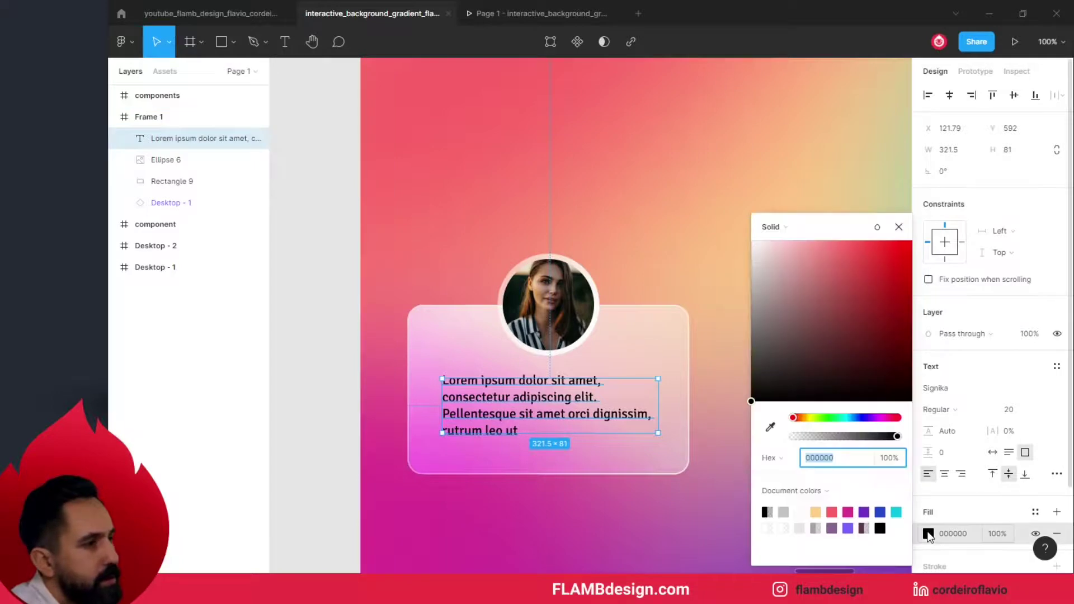
pyautogui.click(879, 417)
pyautogui.click(881, 350)
pyautogui.moveTo(882, 357); pyautogui.dragTo(885, 377)
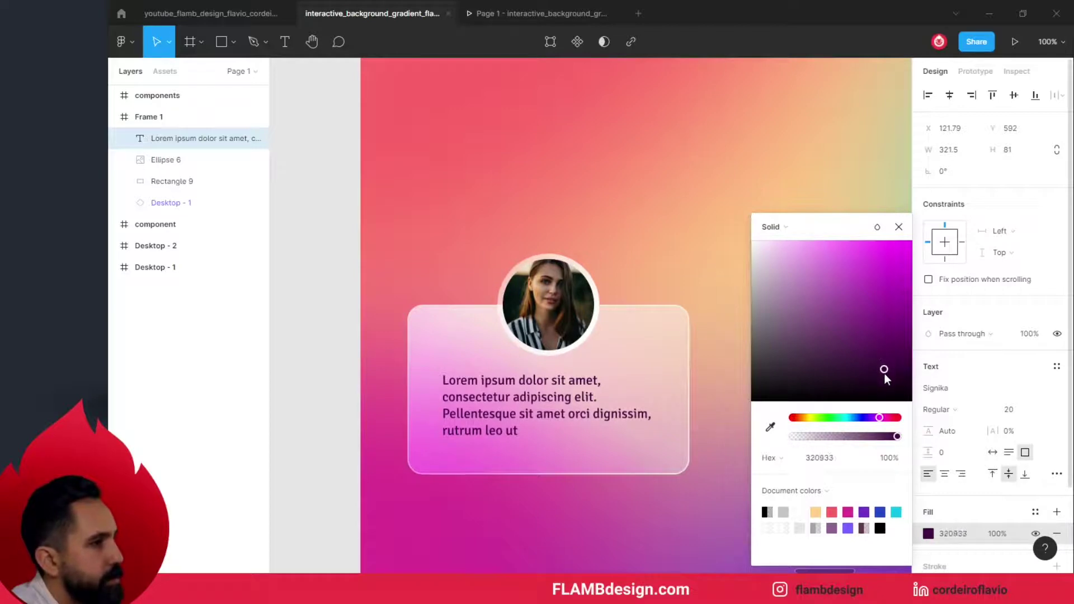
pyautogui.moveTo(885, 373); pyautogui.dragTo(885, 376)
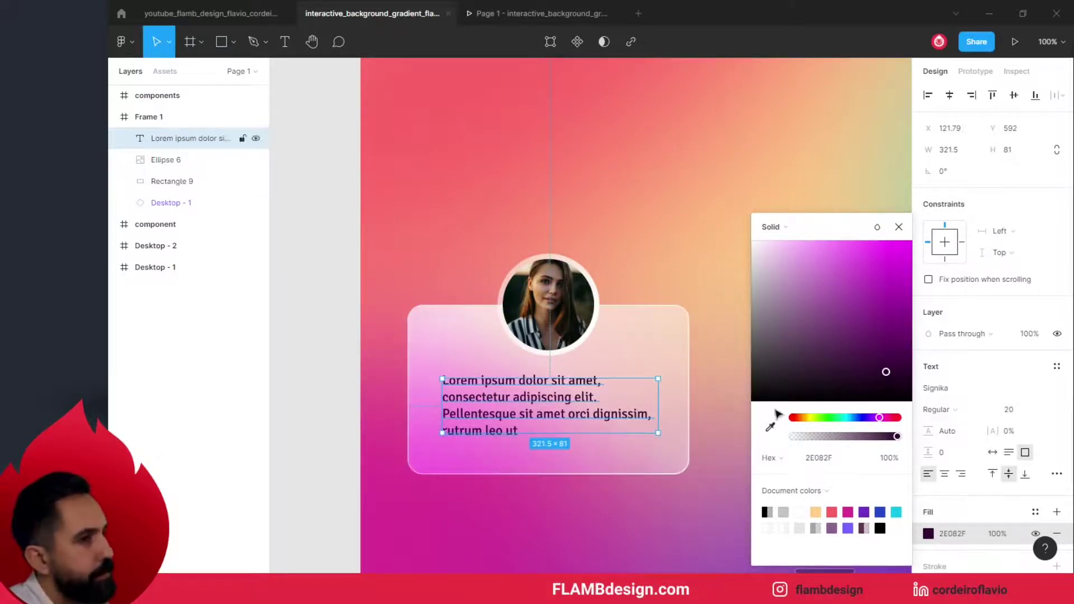
pyautogui.click(334, 327)
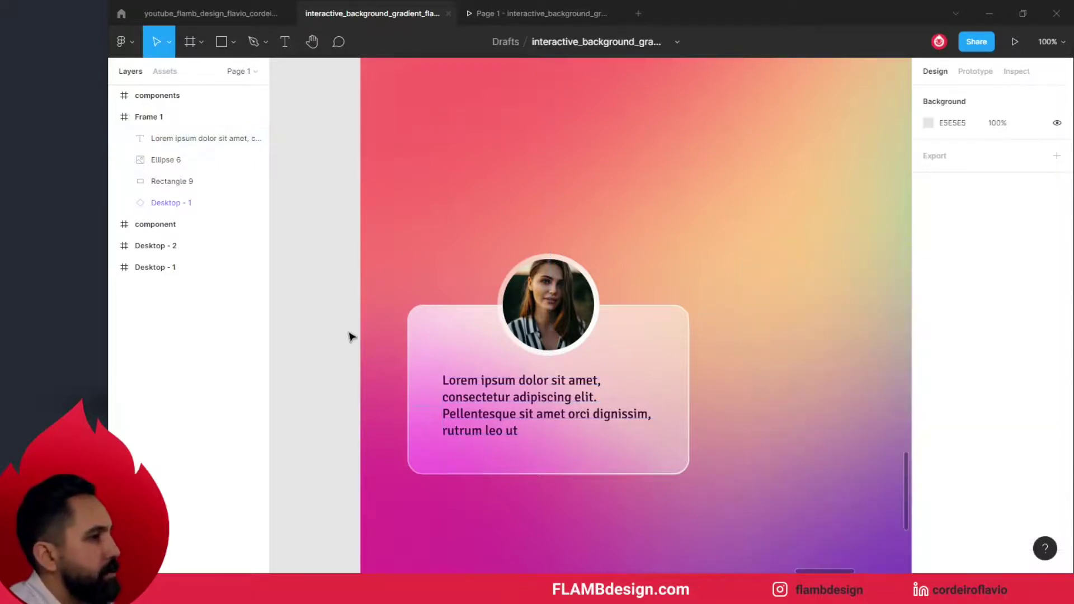
pyautogui.moveTo(515, 391); pyautogui.dragTo(516, 387)
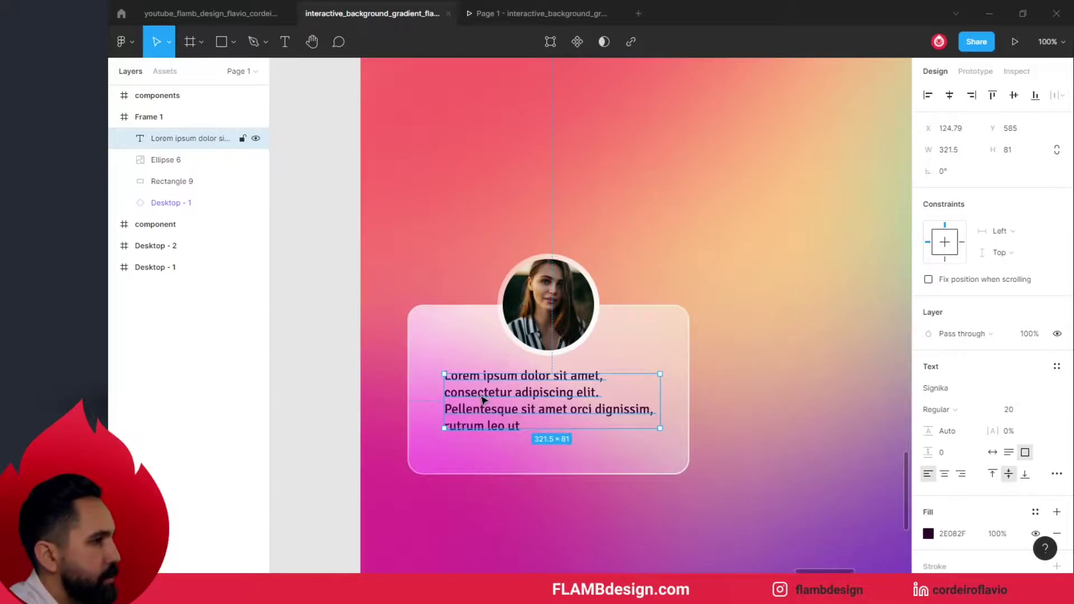
pyautogui.press('Escape')
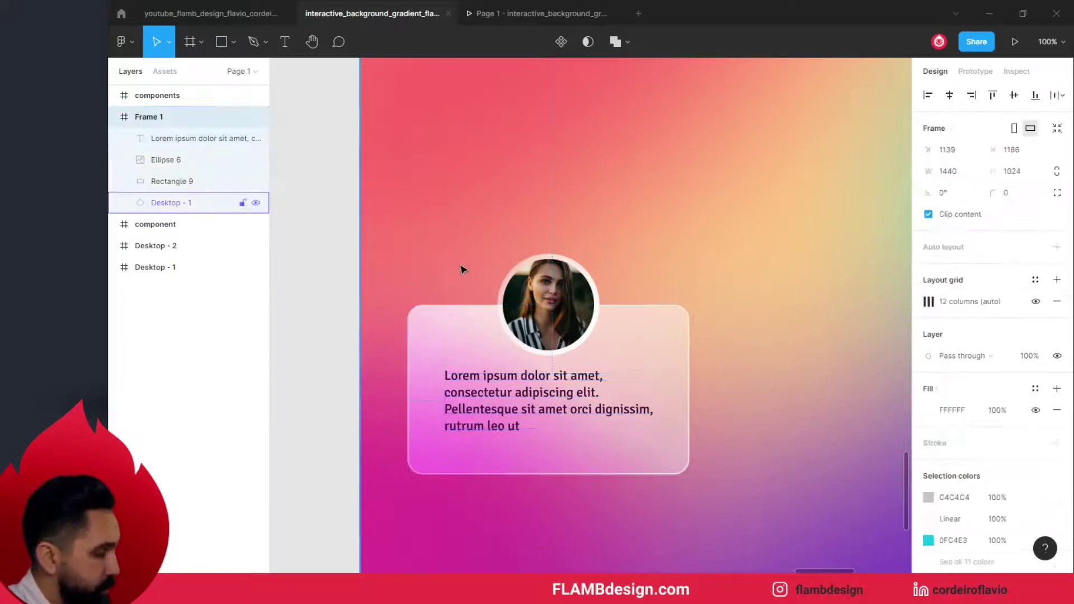
# Create a large quote-mark text layer and place it in the card's top-left corner.
pyautogui.press('t')
pyautogui.click(451, 247)
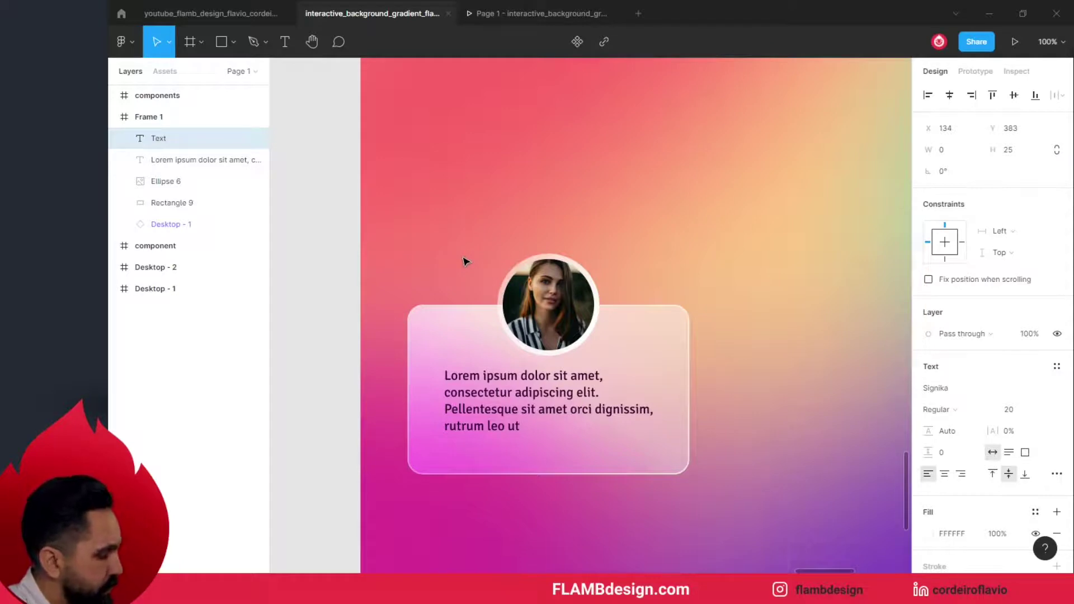
pyautogui.write('"')
pyautogui.press('Escape')
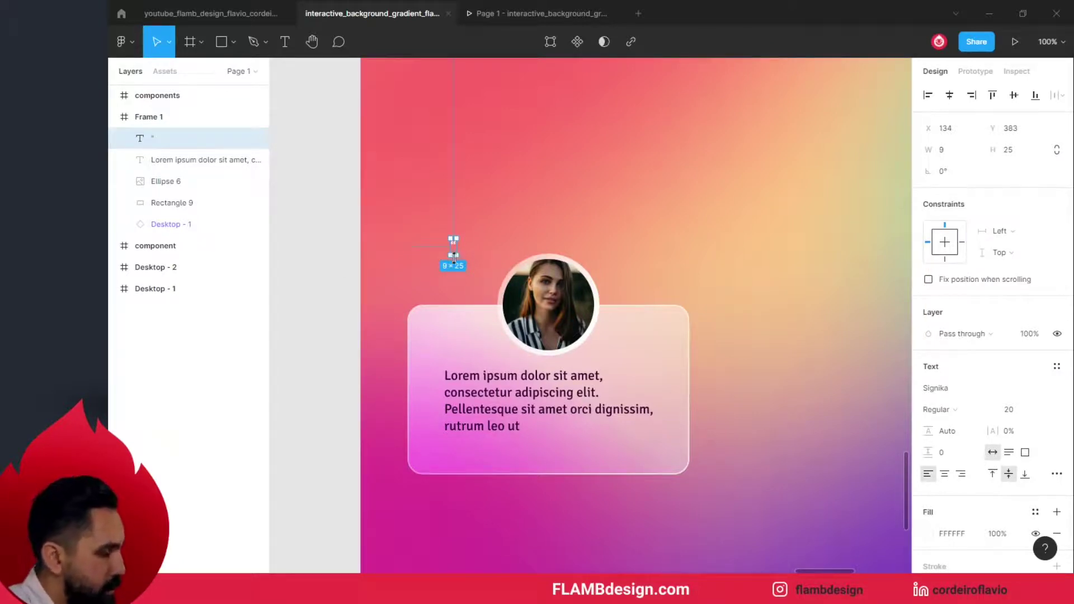
pyautogui.press('k')
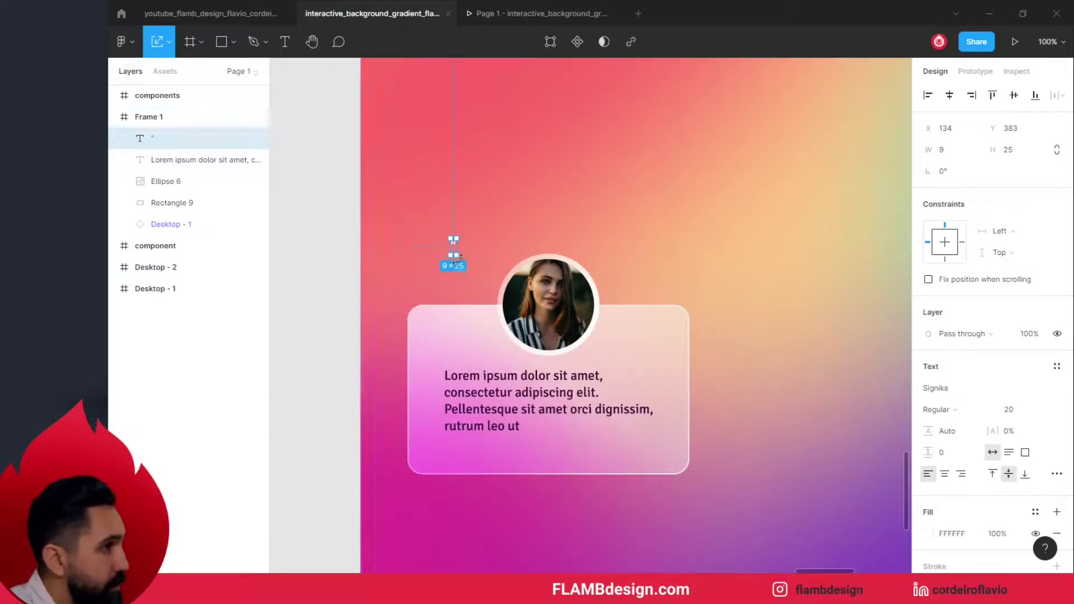
pyautogui.moveTo(458, 256); pyautogui.dragTo(485, 310)
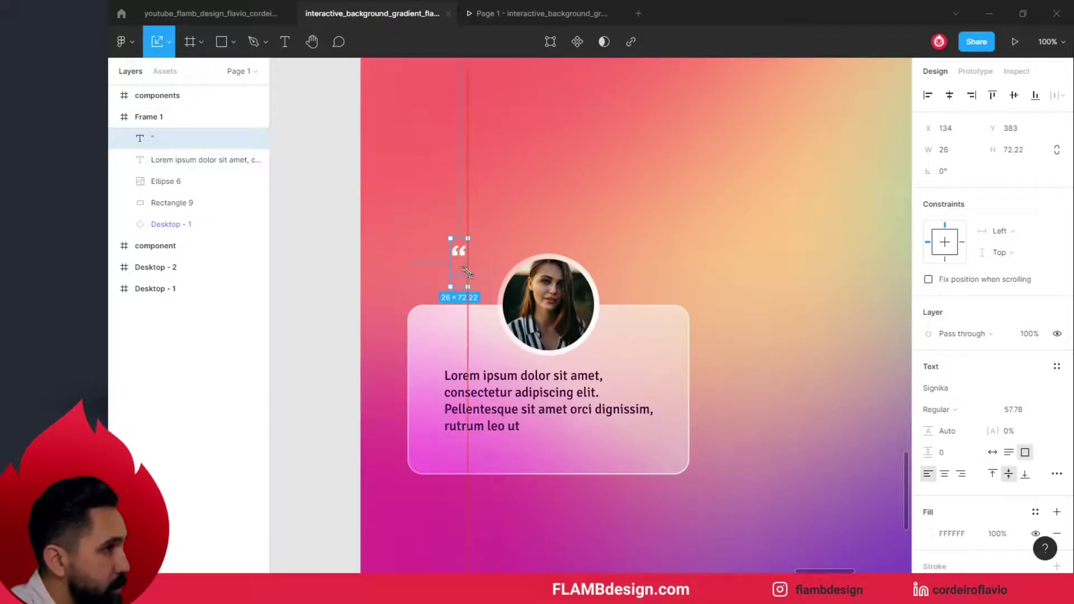
pyautogui.moveTo(486, 310); pyautogui.dragTo(489, 324)
pyautogui.moveTo(476, 284); pyautogui.dragTo(446, 348)
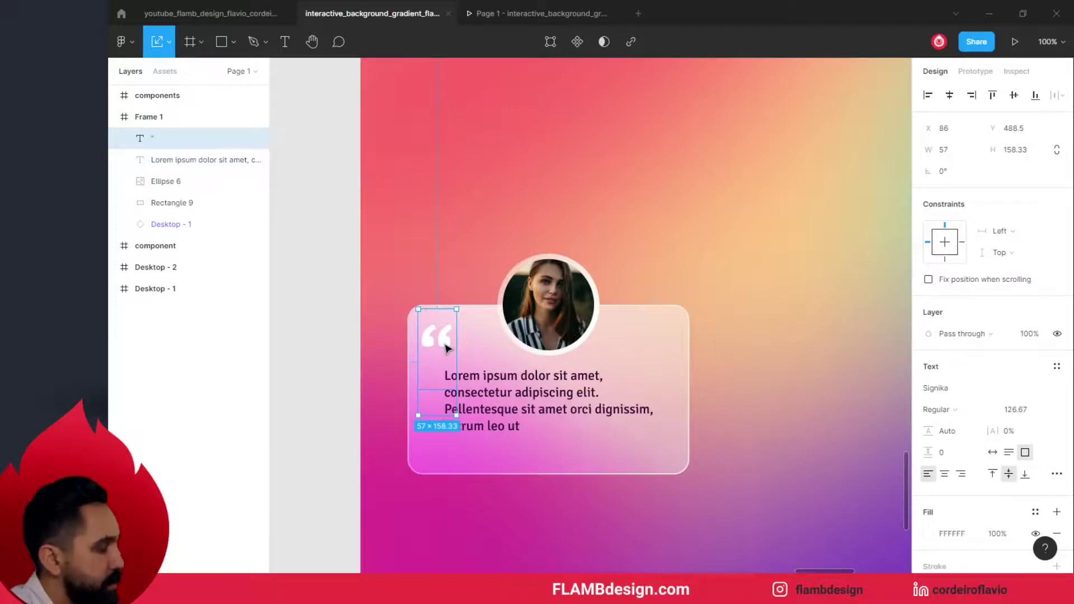
# Duplicate the quote mark to the card's right side and change it to a closing quote ”.
pyautogui.moveTo(446, 348); pyautogui.dragTo(663, 366)
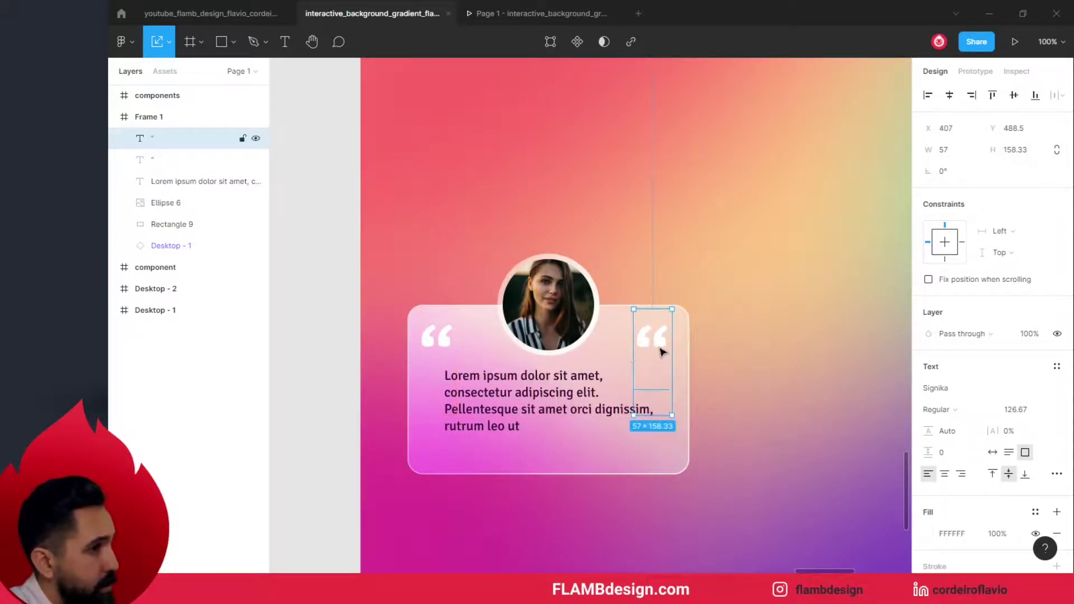
pyautogui.doubleClick(663, 346)
pyautogui.click(664, 341)
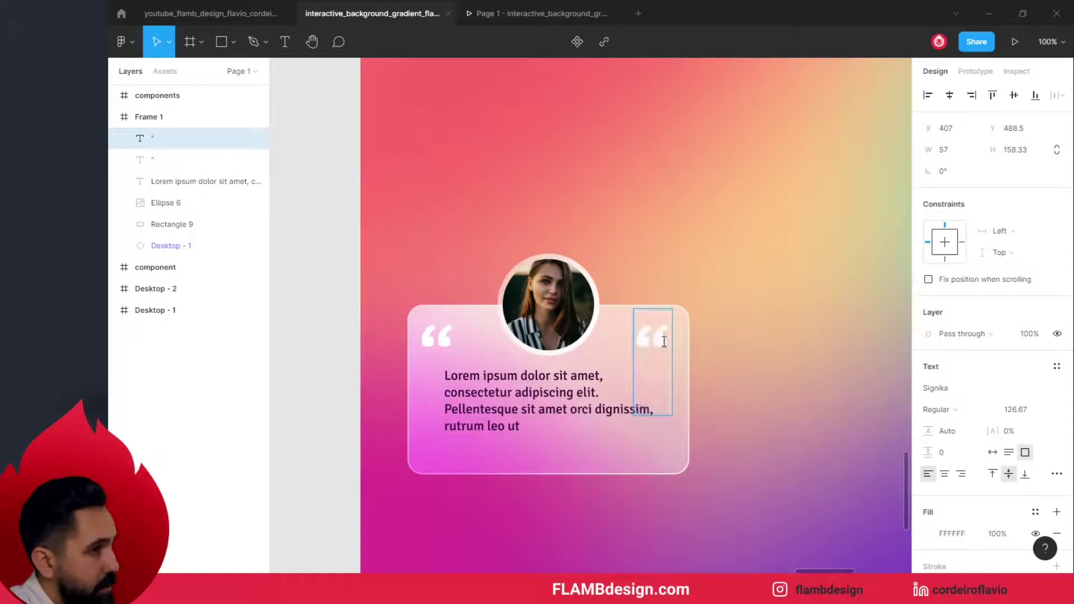
pyautogui.press('Return')
pyautogui.write('”')
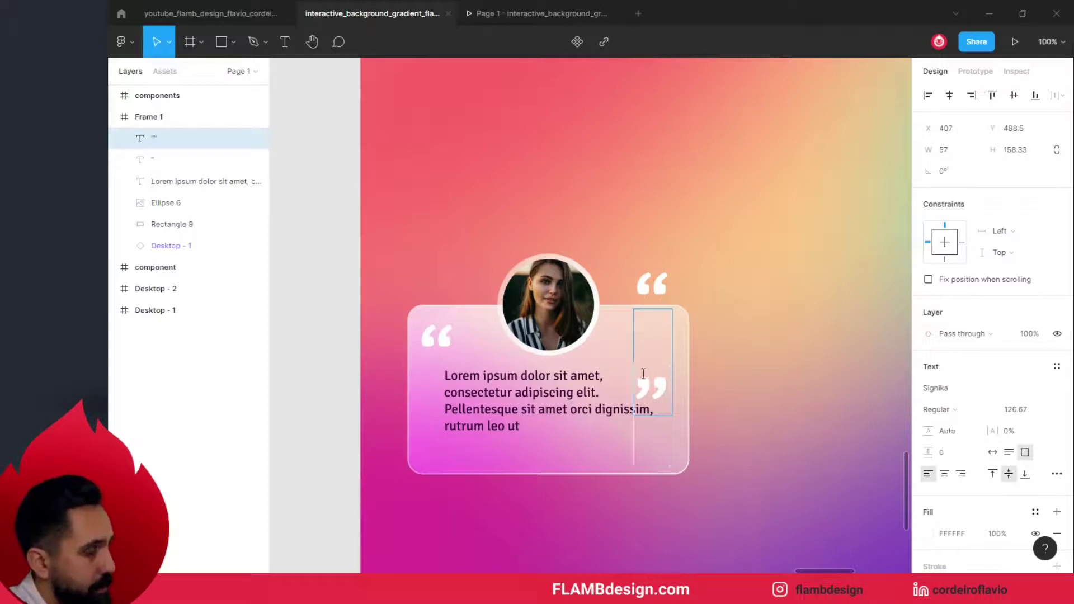
pyautogui.press('BackSpace')
pyautogui.press('BackSpace')
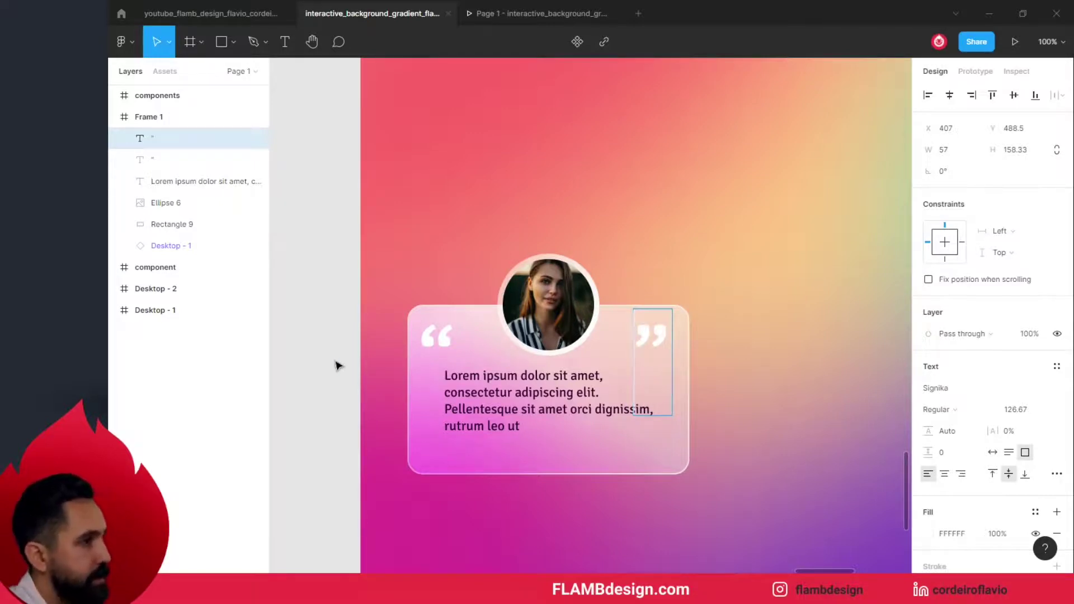
pyautogui.press('Escape')
pyautogui.click(328, 359)
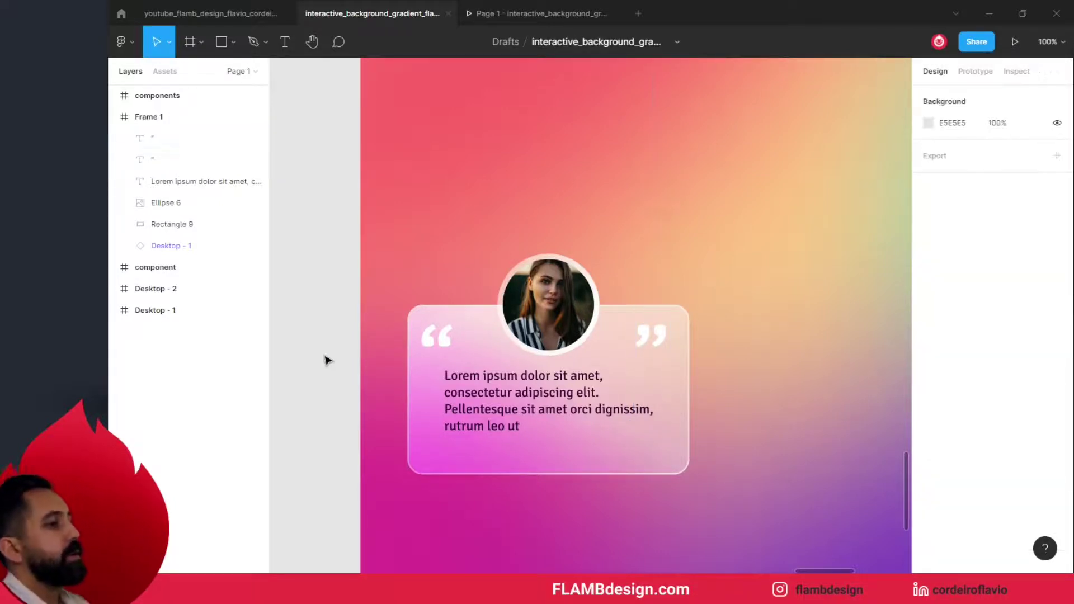
# Set both the opening and closing quote marks to font size 96.
pyautogui.click(446, 339)
pyautogui.click(1028, 412)
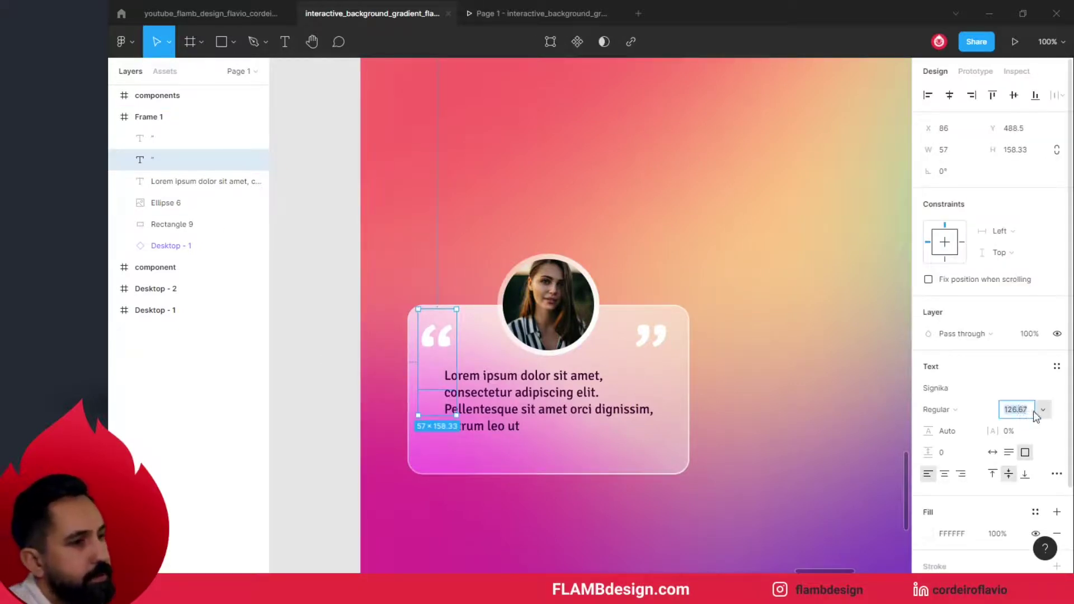
pyautogui.click(1041, 412)
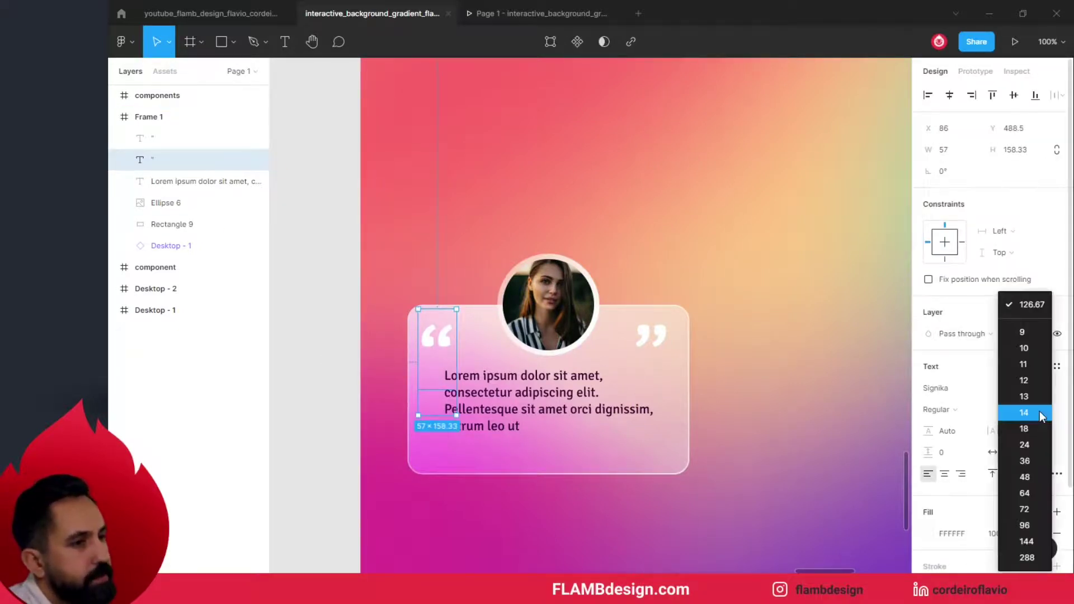
pyautogui.click(1027, 525)
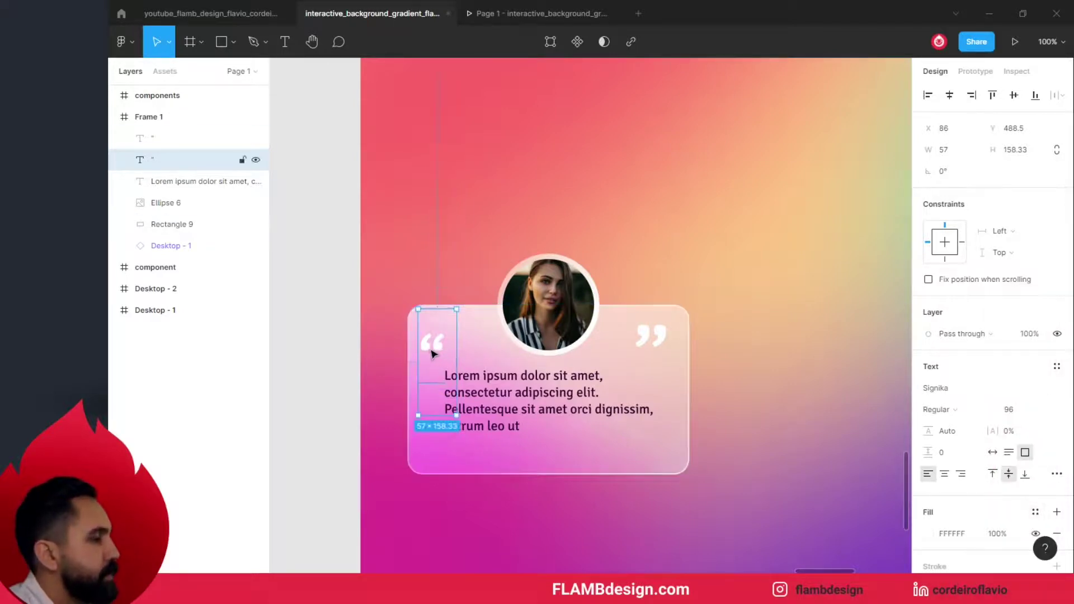
pyautogui.click(659, 348)
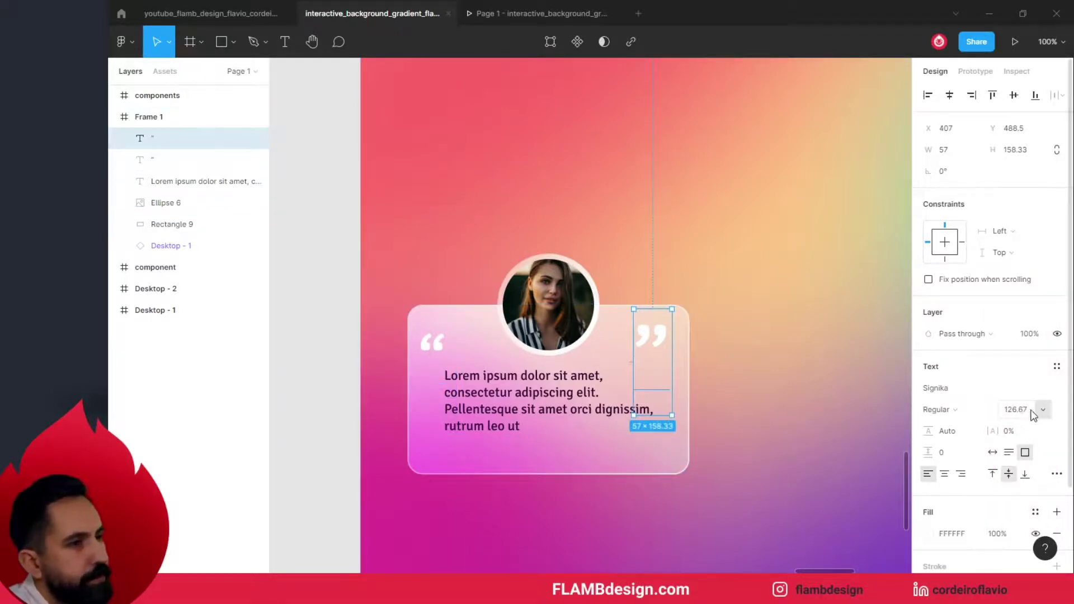
pyautogui.click(1044, 412)
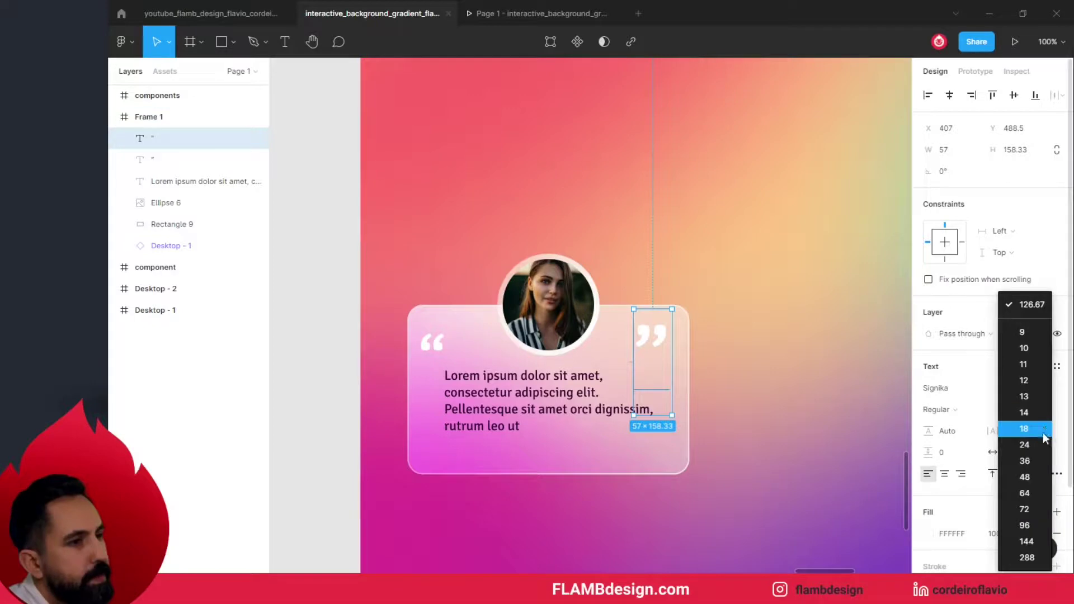
pyautogui.click(1026, 526)
pyautogui.click(350, 333)
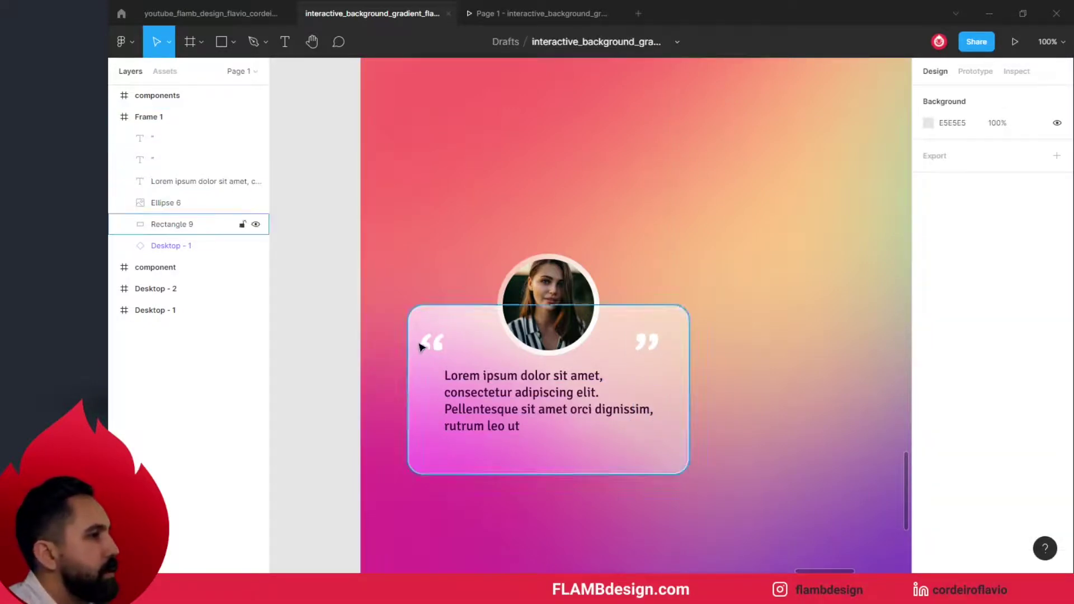
# Move the closing quote to the card's bottom-right corner and nudge the paragraph up.
pyautogui.moveTo(435, 350); pyautogui.dragTo(440, 340)
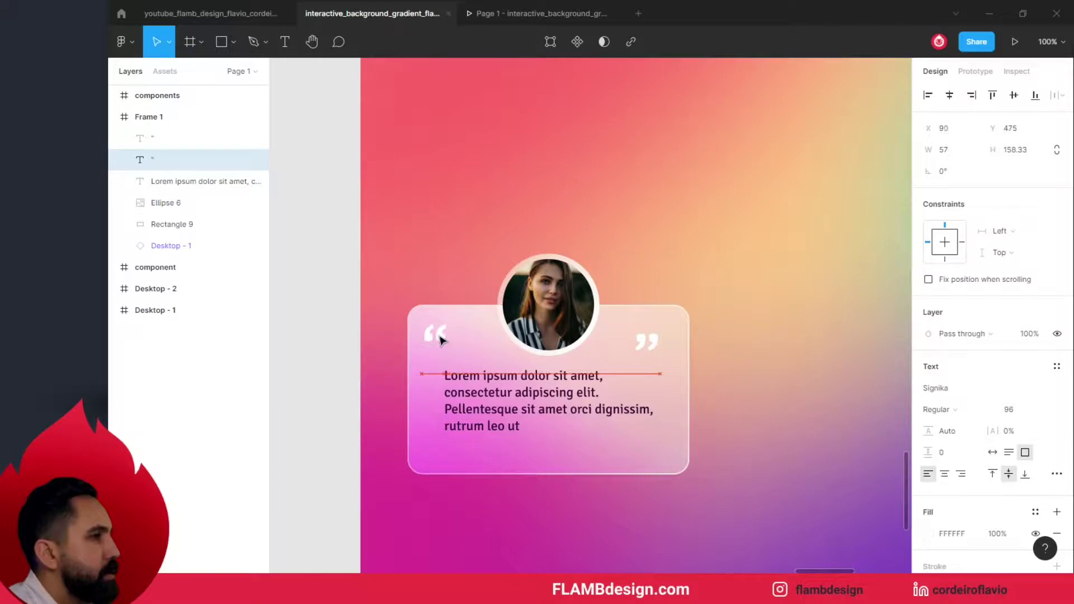
pyautogui.click(653, 349)
pyautogui.moveTo(656, 350); pyautogui.dragTo(667, 454)
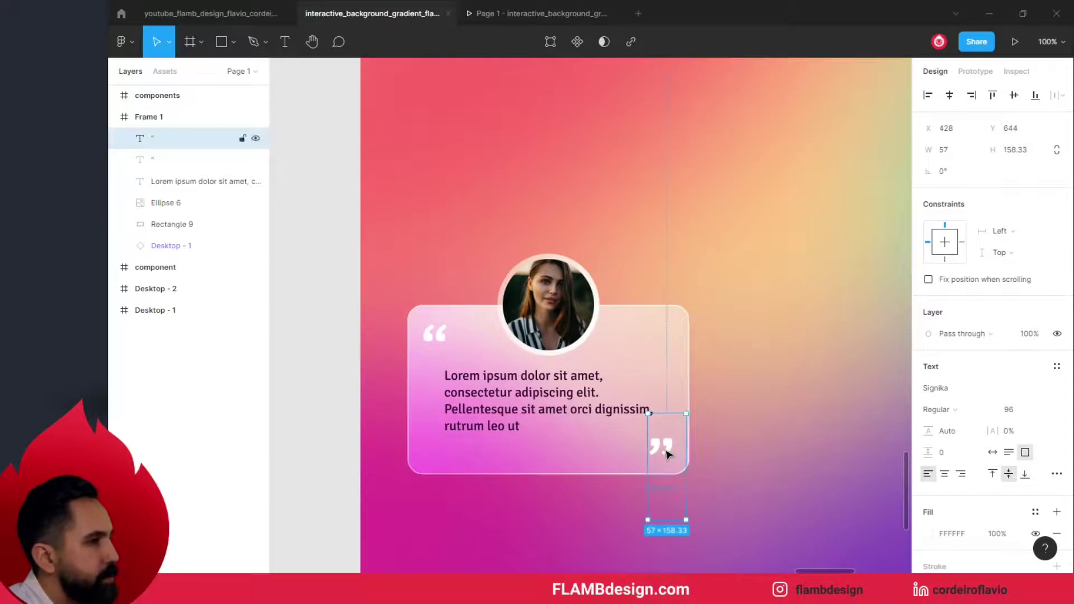
pyautogui.click(343, 412)
pyautogui.click(495, 396)
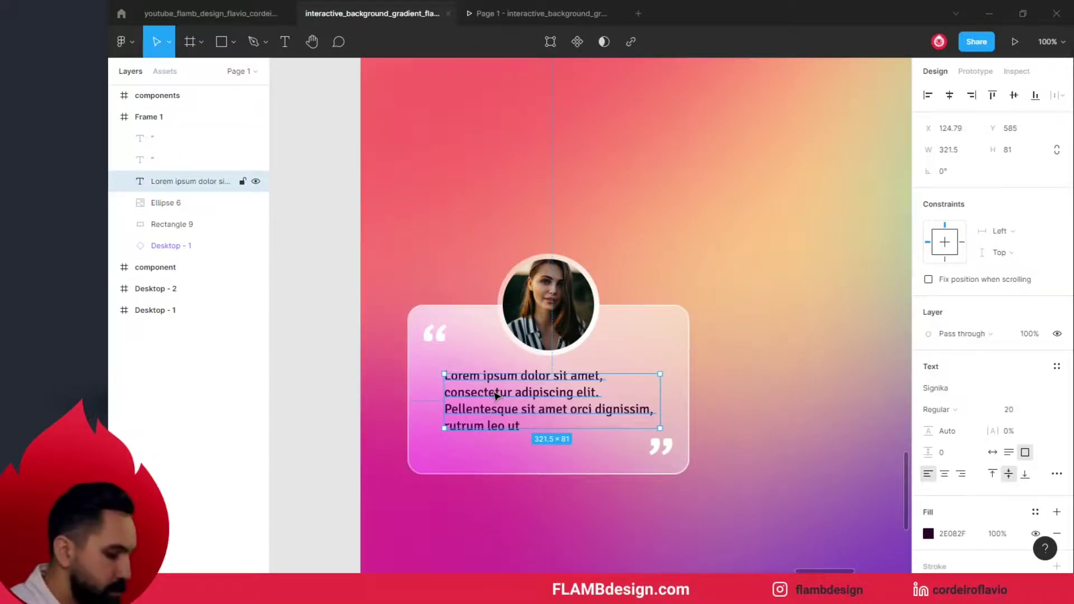
pyautogui.press('Up')
pyautogui.press('Up')
pyautogui.click(329, 386)
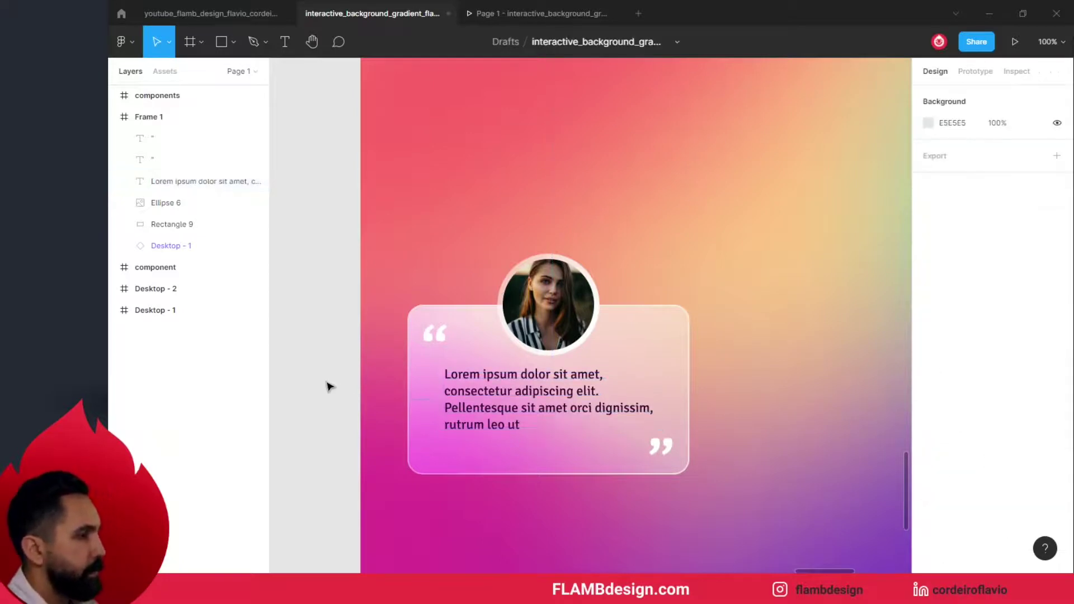
pyautogui.press('-')
pyautogui.press('-')
pyautogui.press('+')
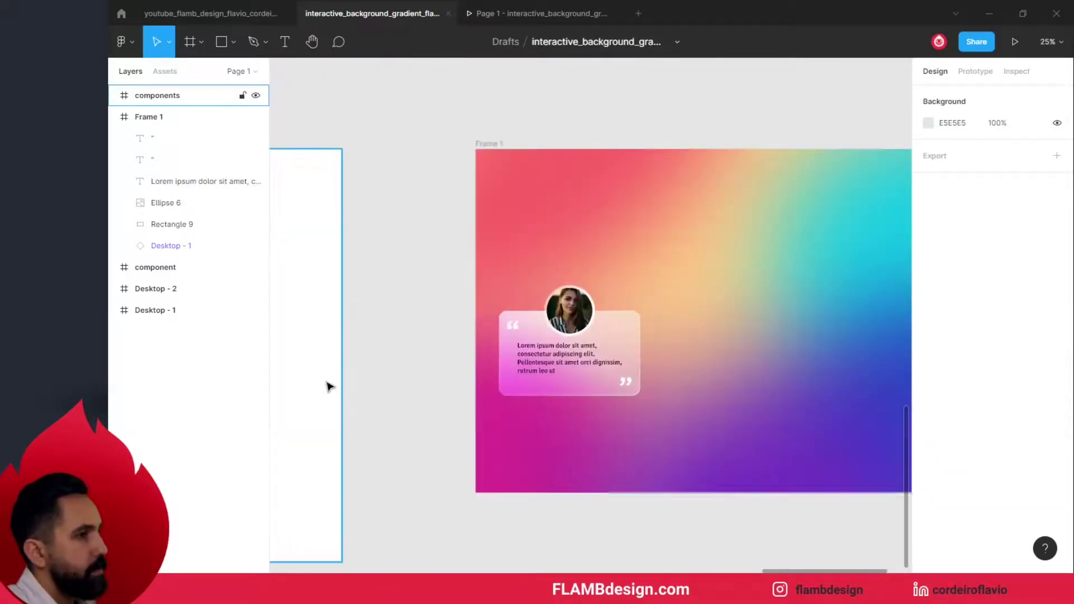
pyautogui.press('+')
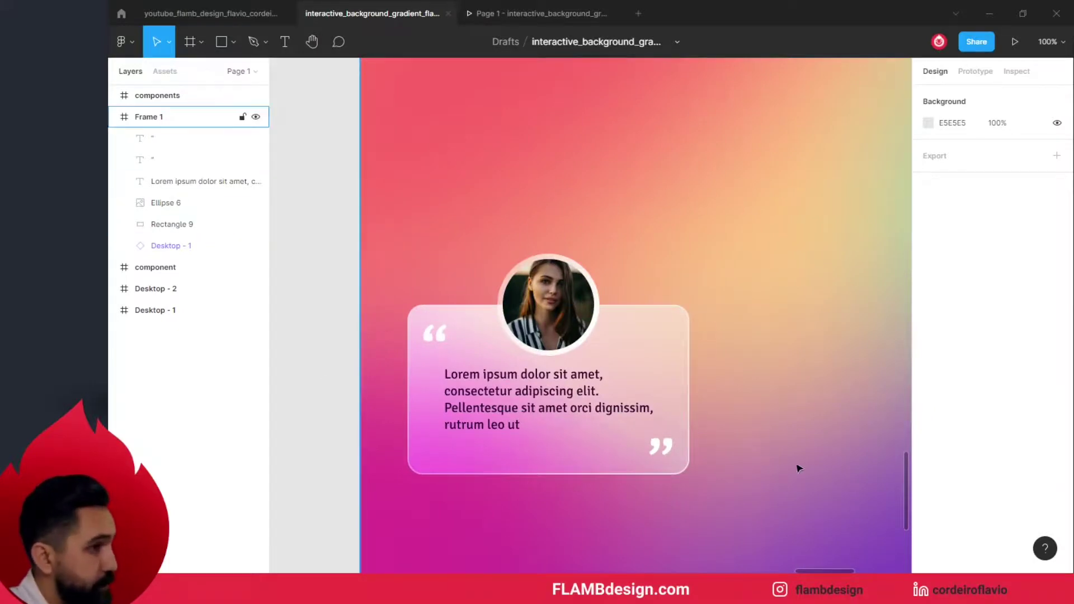
pyautogui.click(678, 343)
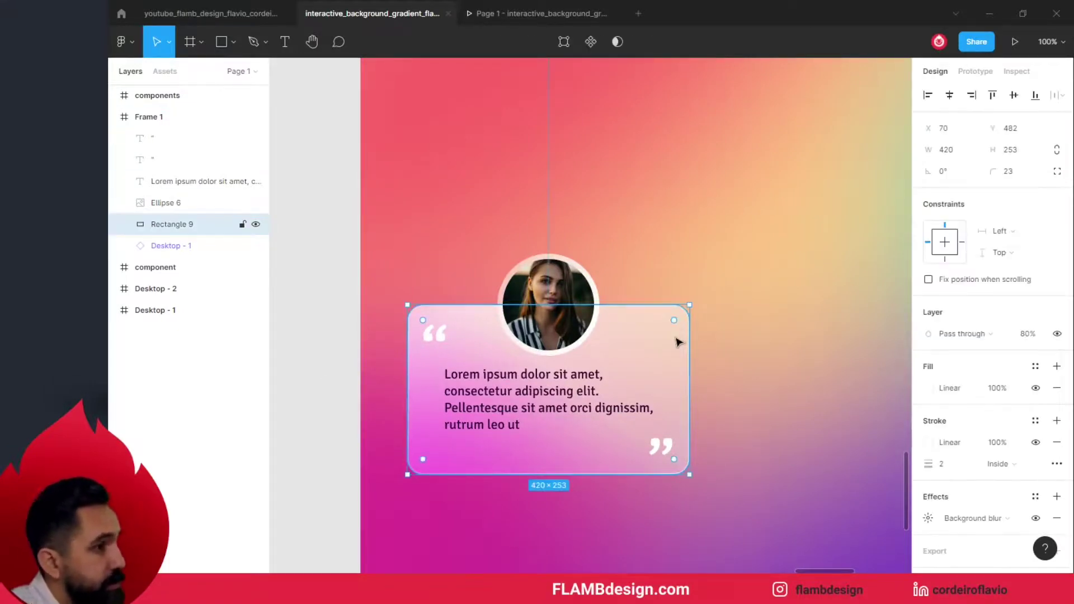
# Add a drop shadow to the glass card with a blur of 15.
pyautogui.scroll(-1, 1029, 473)
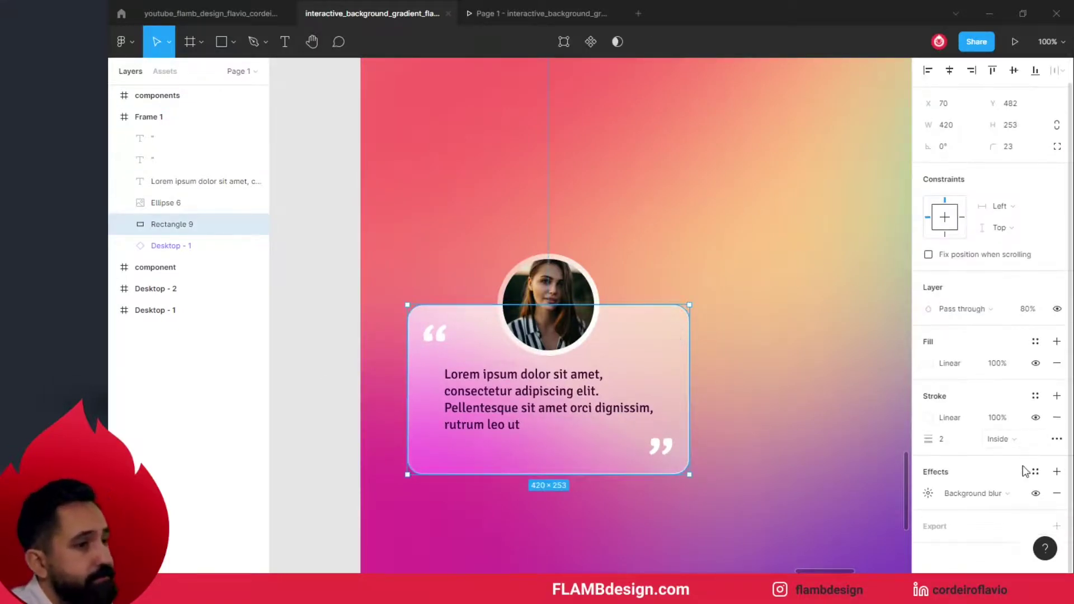
pyautogui.click(1056, 473)
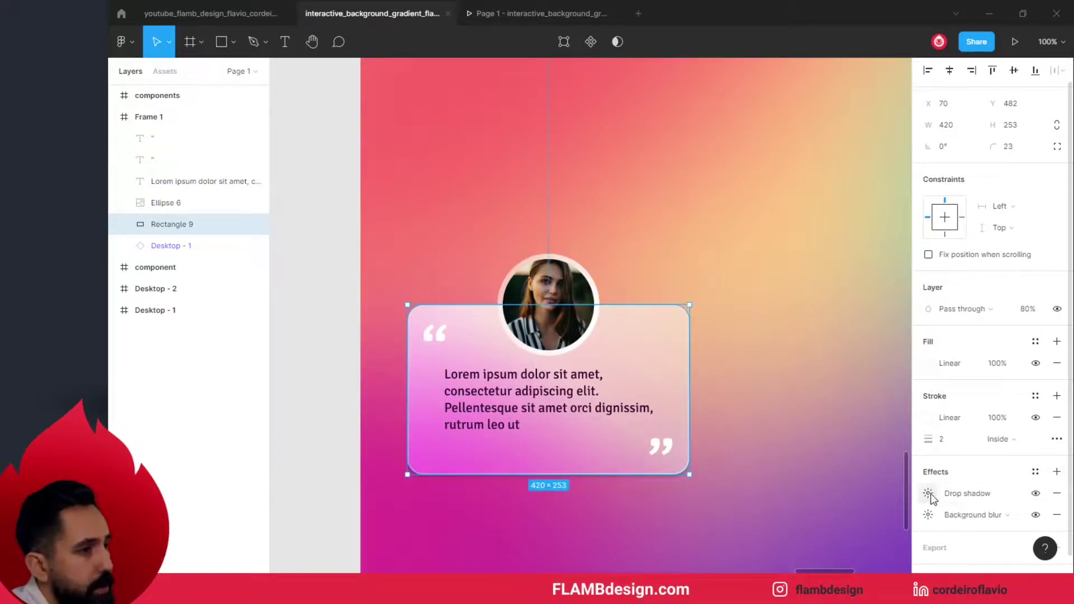
pyautogui.scroll(3, 655, 486)
pyautogui.moveTo(636, 446)
pyautogui.mouseDown()
pyautogui.moveTo(740, 354)
pyautogui.moveTo(696, 354)
pyautogui.mouseUp()
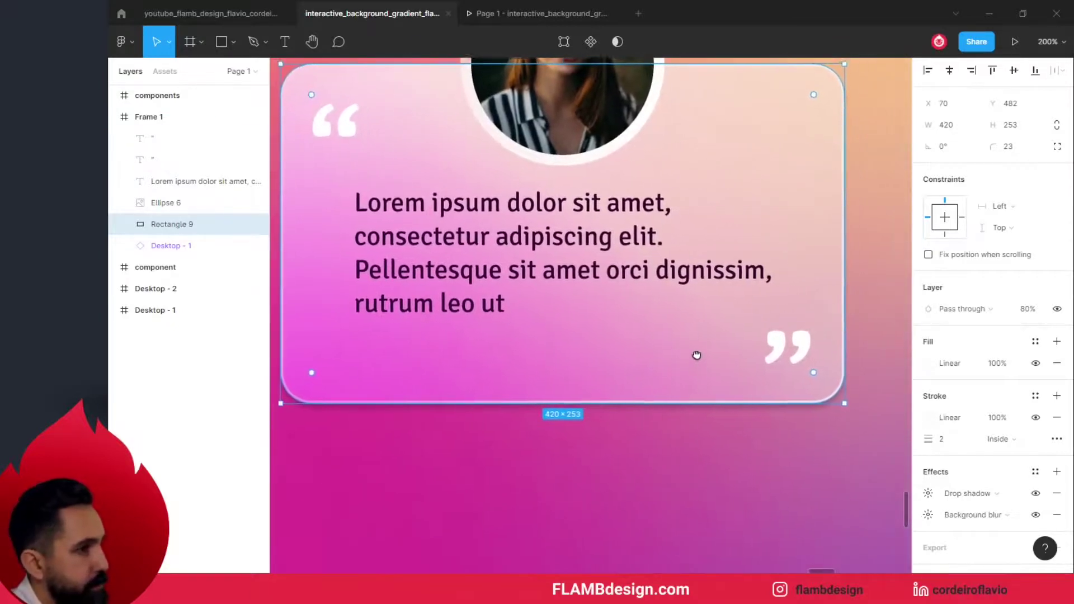
pyautogui.click(928, 493)
pyautogui.click(880, 484)
pyautogui.write('1')
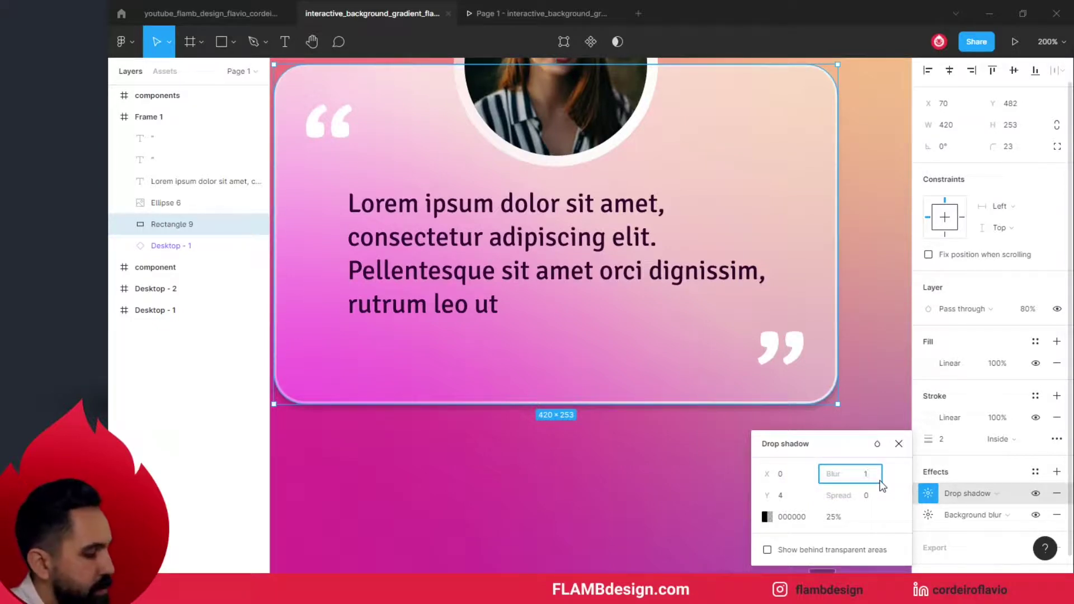
pyautogui.write('5')
pyautogui.press('Return')
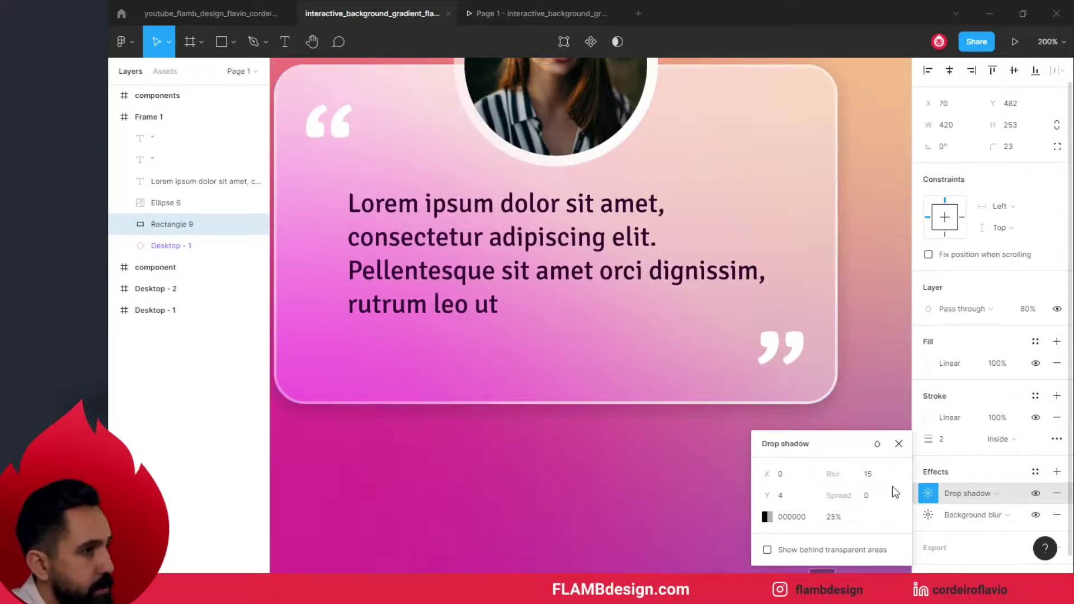
# Make the shadow dark magenta 350530 at 50% opacity with a Y offset of 12.
pyautogui.click(871, 474)
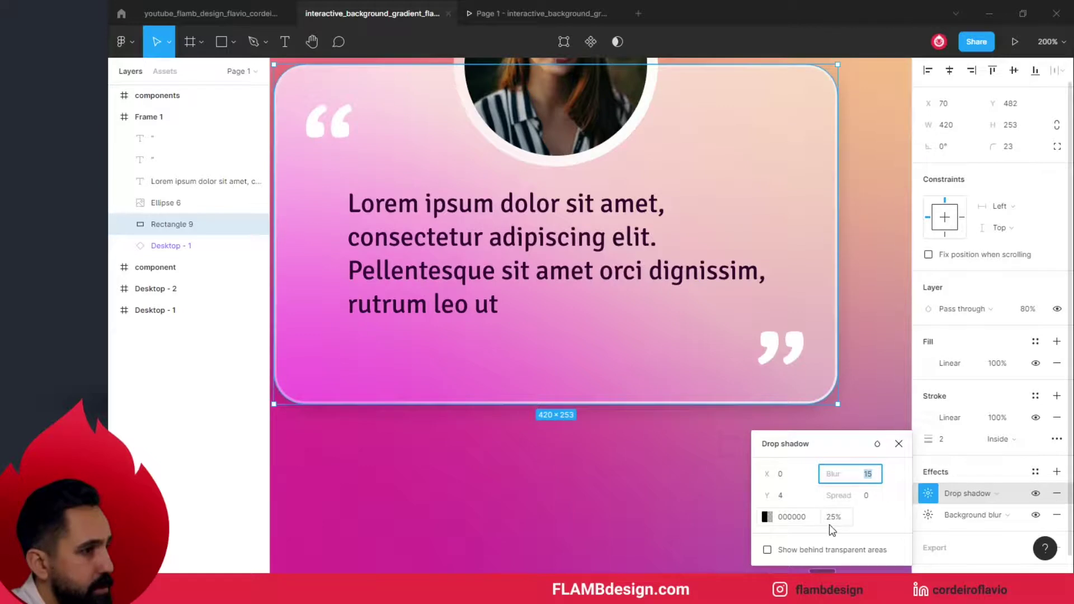
pyautogui.click(767, 517)
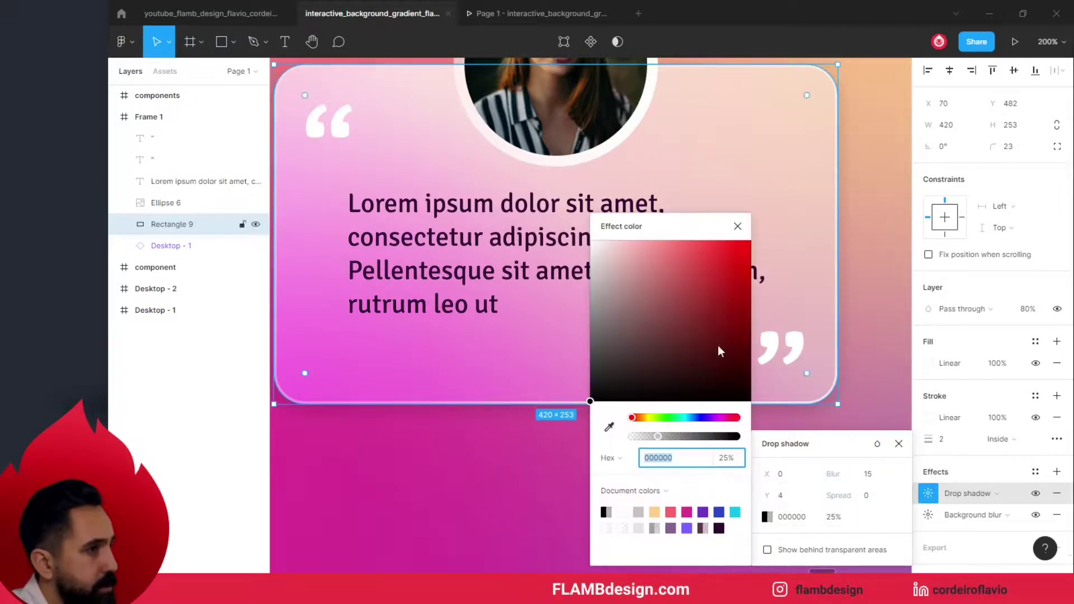
pyautogui.click(721, 418)
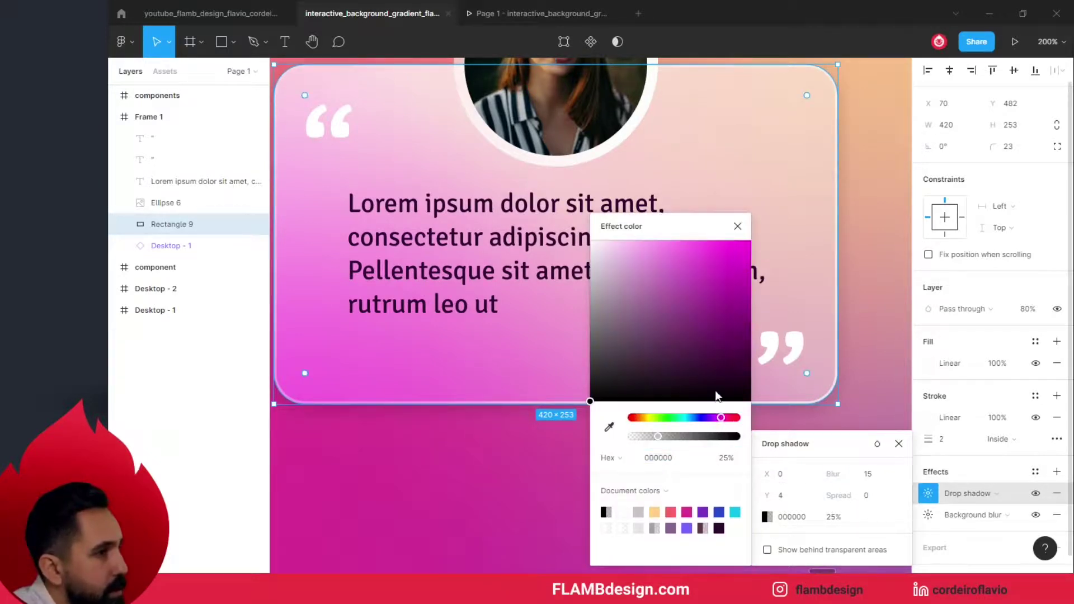
pyautogui.click(719, 366)
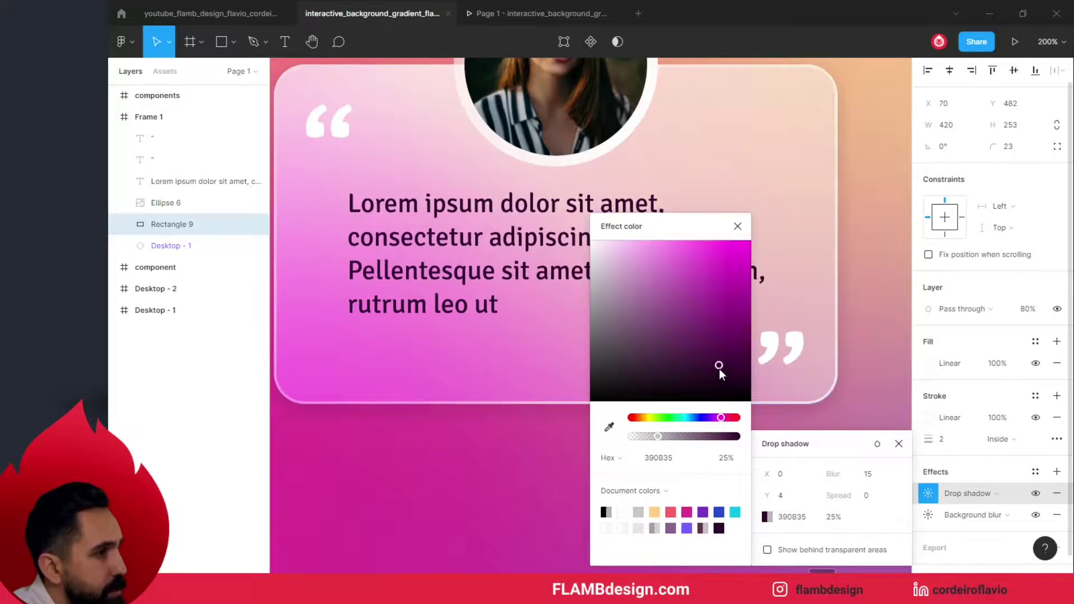
pyautogui.moveTo(720, 367)
pyautogui.mouseDown()
pyautogui.moveTo(723, 390)
pyautogui.moveTo(736, 378)
pyautogui.mouseUp()
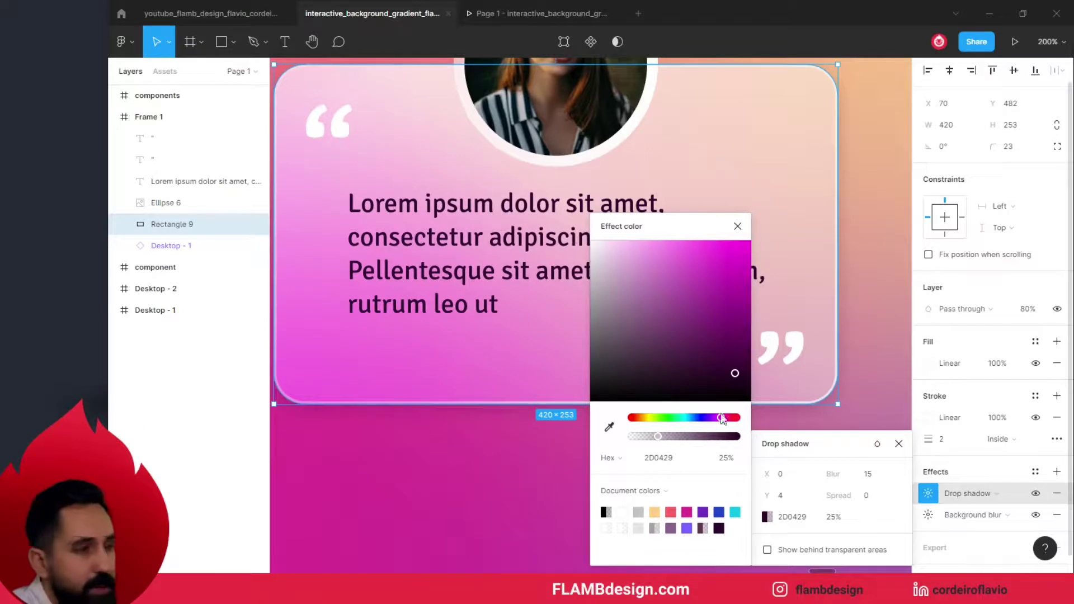
pyautogui.moveTo(734, 367); pyautogui.dragTo(737, 364)
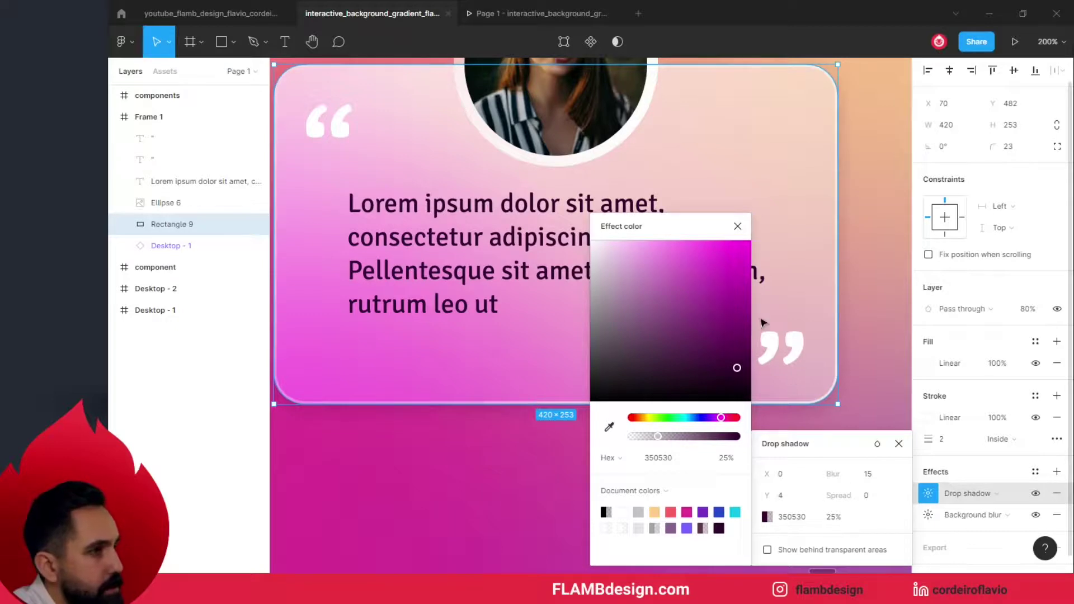
pyautogui.click(738, 226)
pyautogui.click(845, 520)
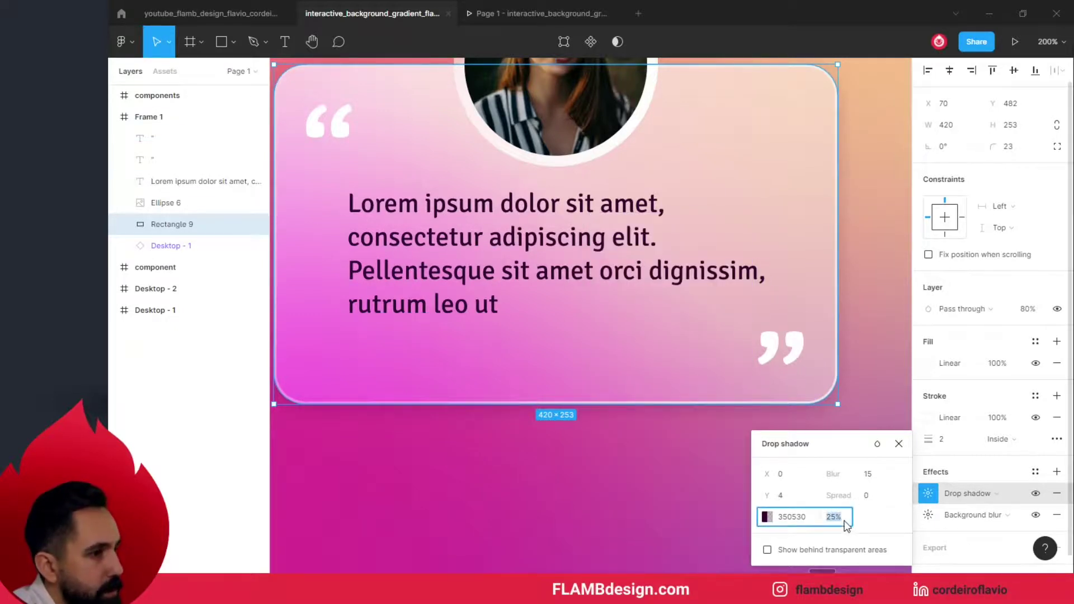
pyautogui.write('50')
pyautogui.press('Return')
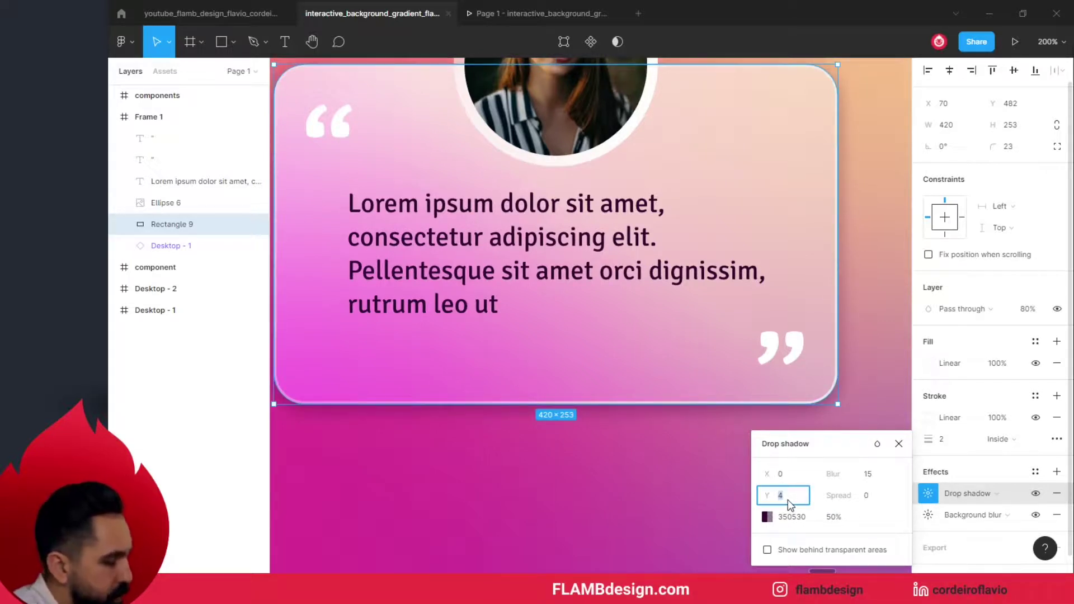
pyautogui.write('12')
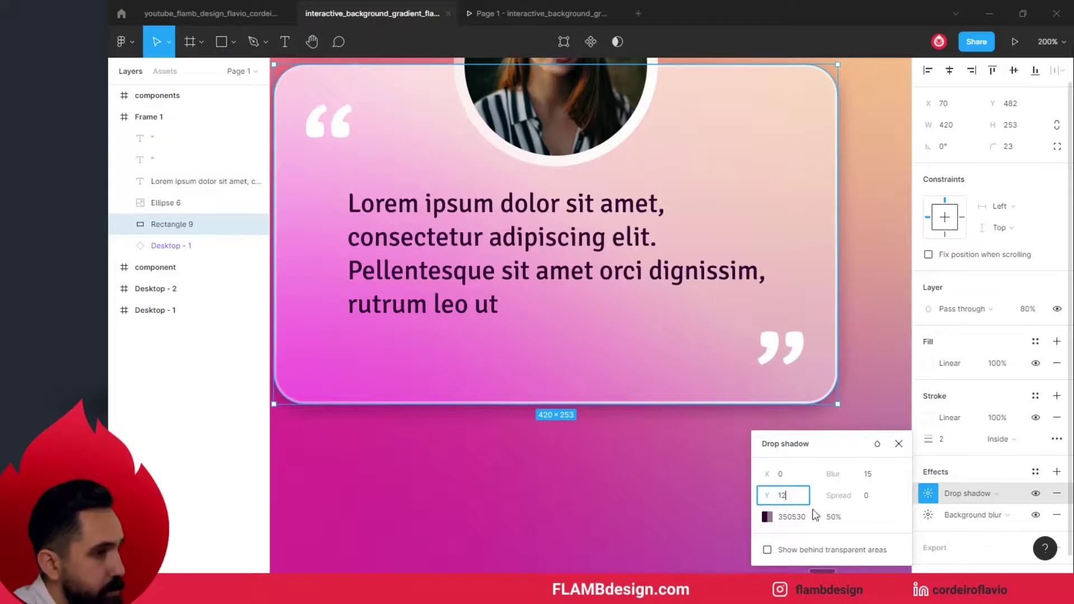
pyautogui.press('Return')
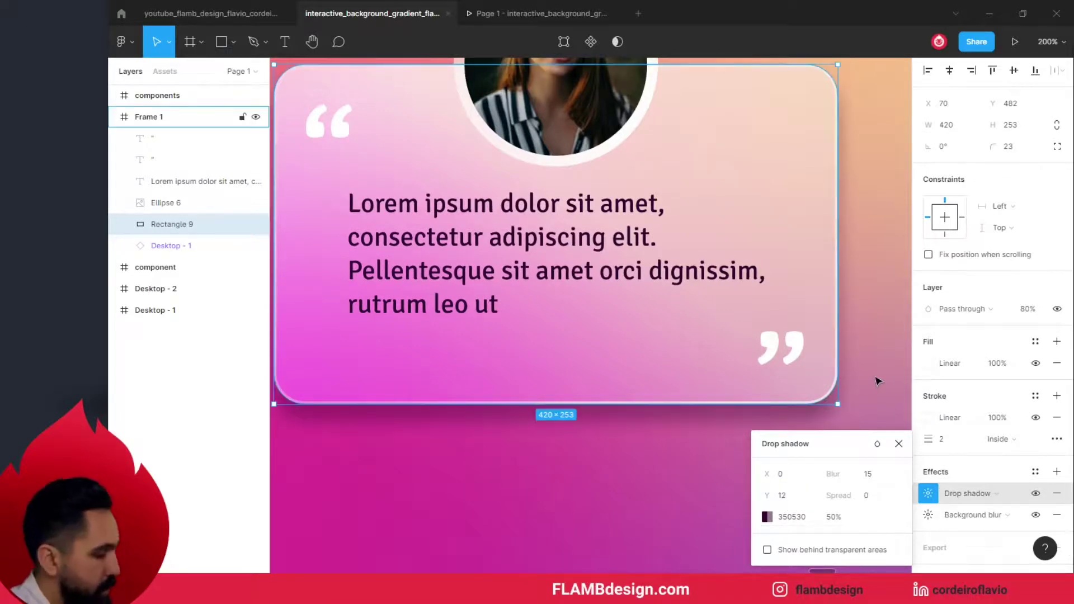
# Set the drop shadow's blend mode on Rectangle 9 to Overlay.
pyautogui.hotkey('shift', '0')
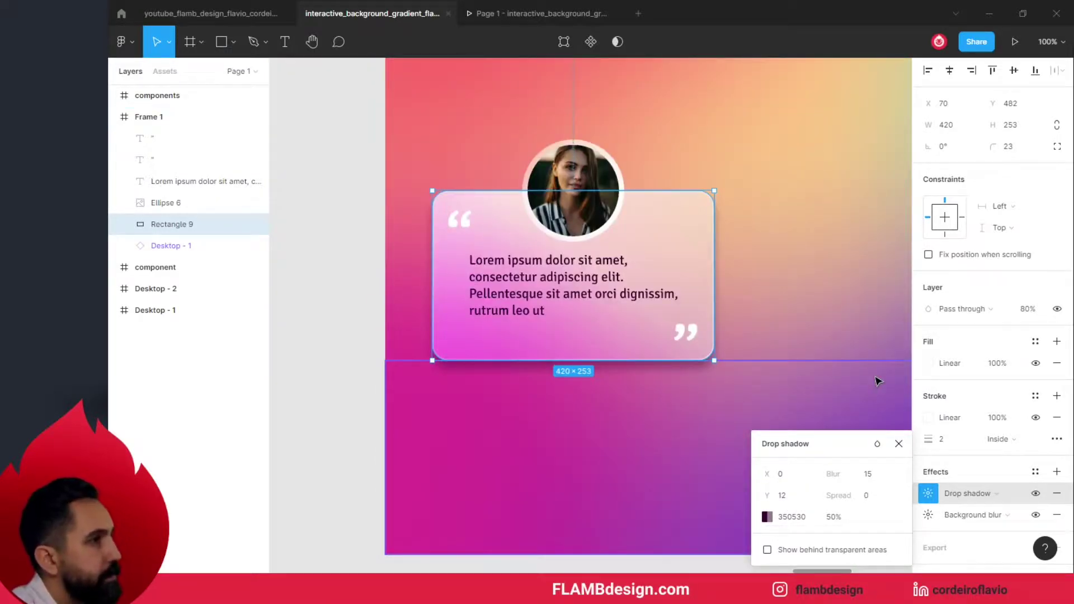
pyautogui.click(305, 254)
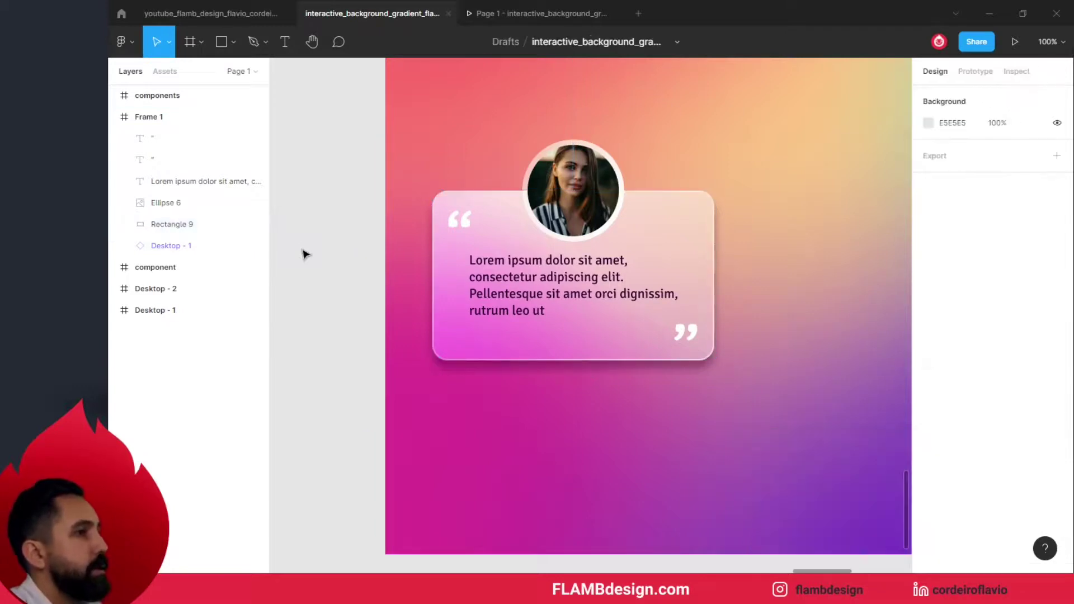
pyautogui.click(687, 227)
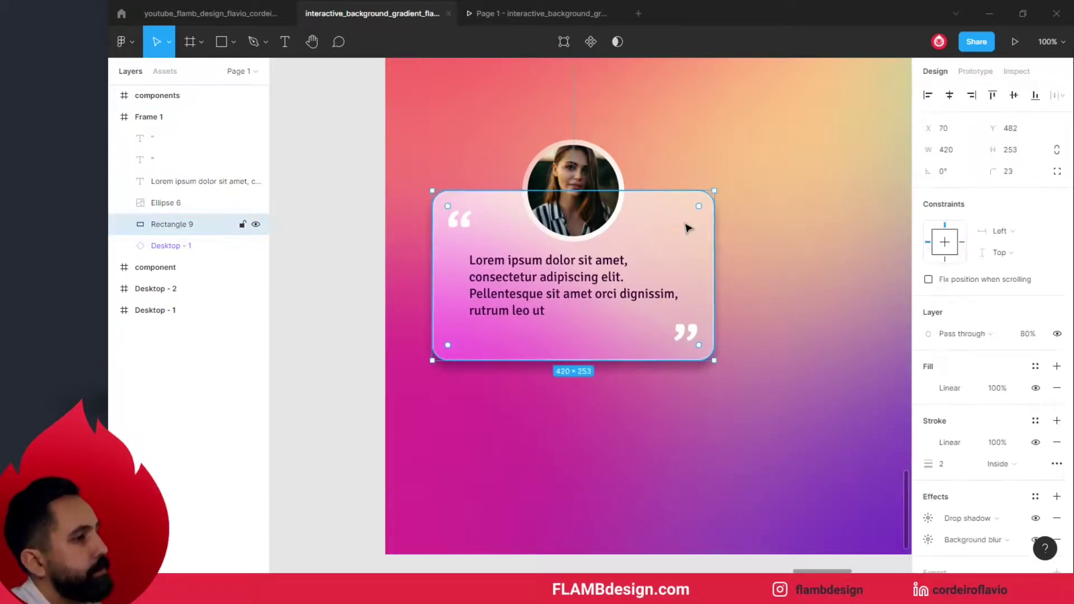
pyautogui.click(928, 519)
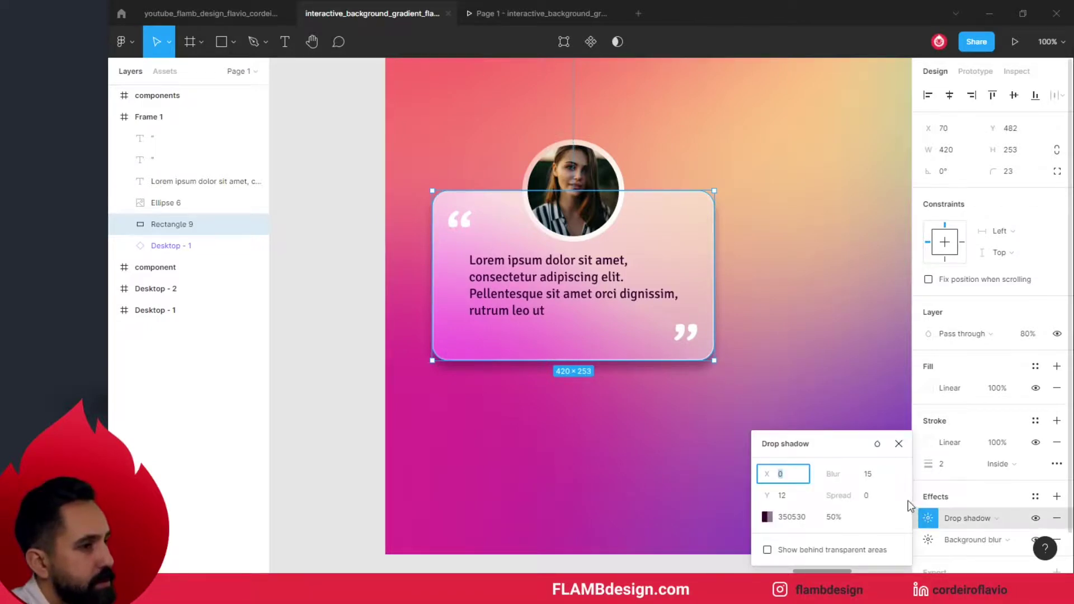
pyautogui.click(877, 444)
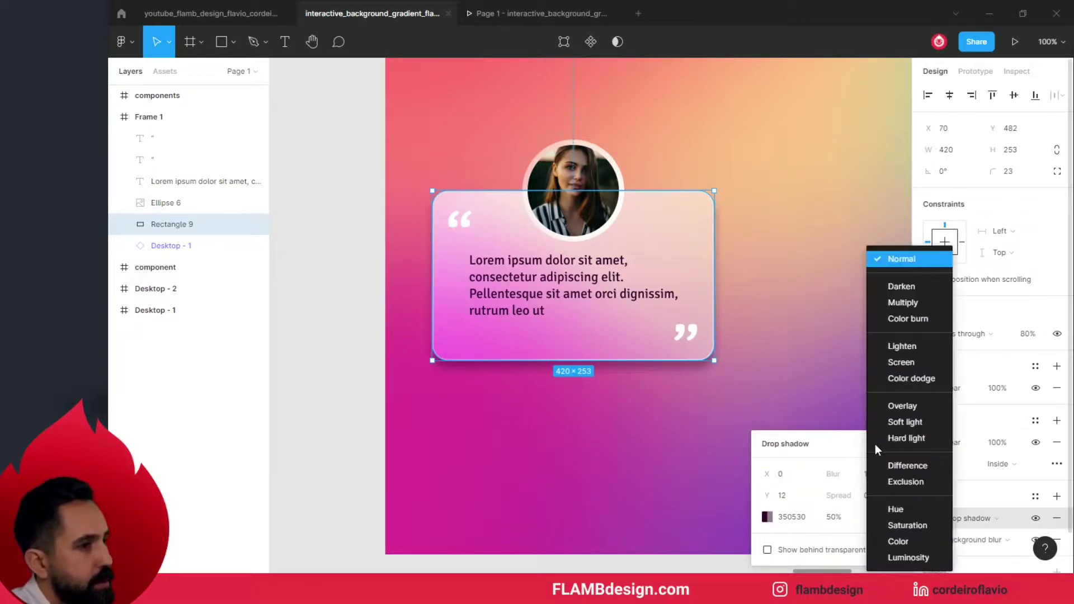
pyautogui.click(902, 406)
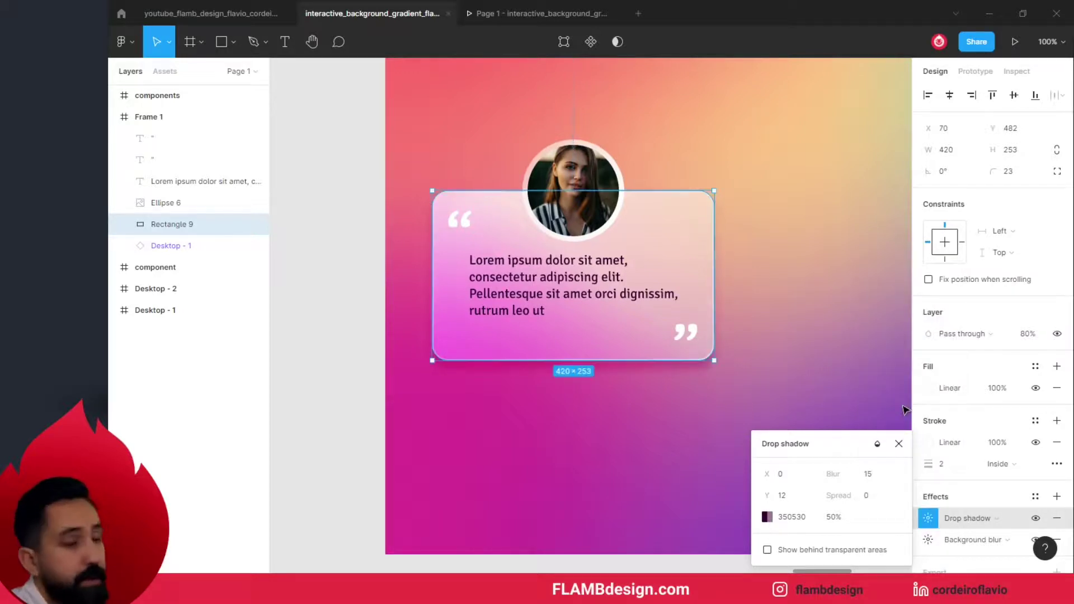
pyautogui.click(342, 344)
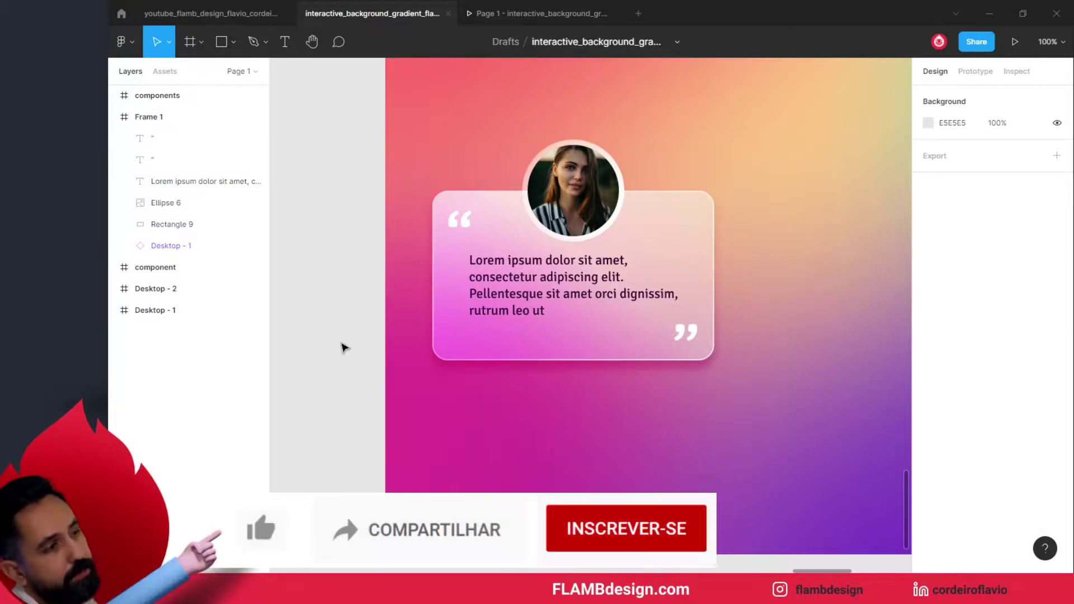
# View the gradient frame and testimonial card as a prototype in the Page 1 tab.
pyautogui.scroll(1, 344, 348)
pyautogui.scroll(1, 345, 348)
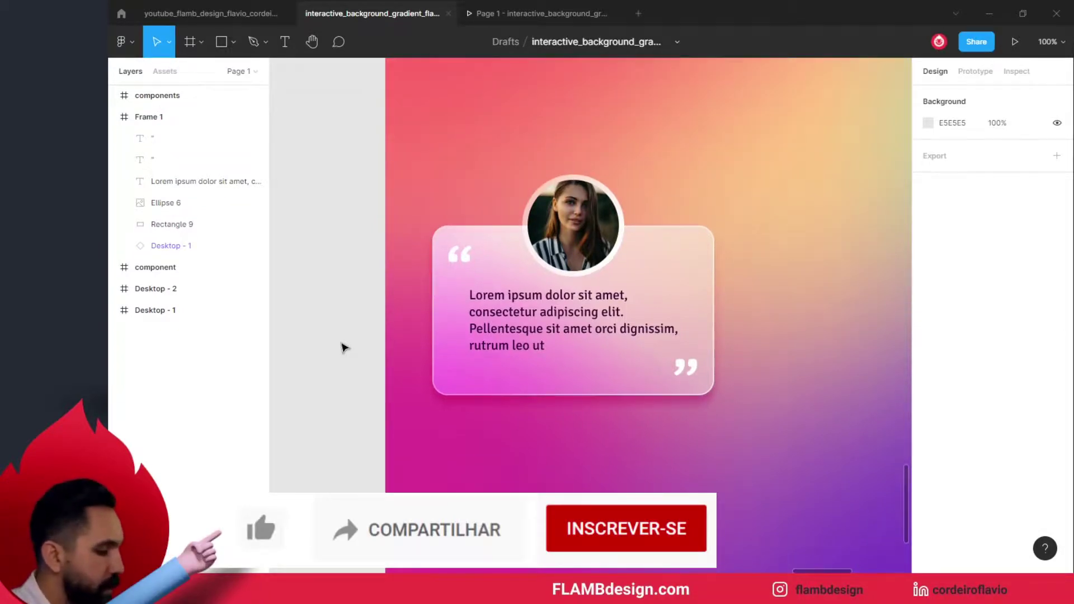
pyautogui.press('-')
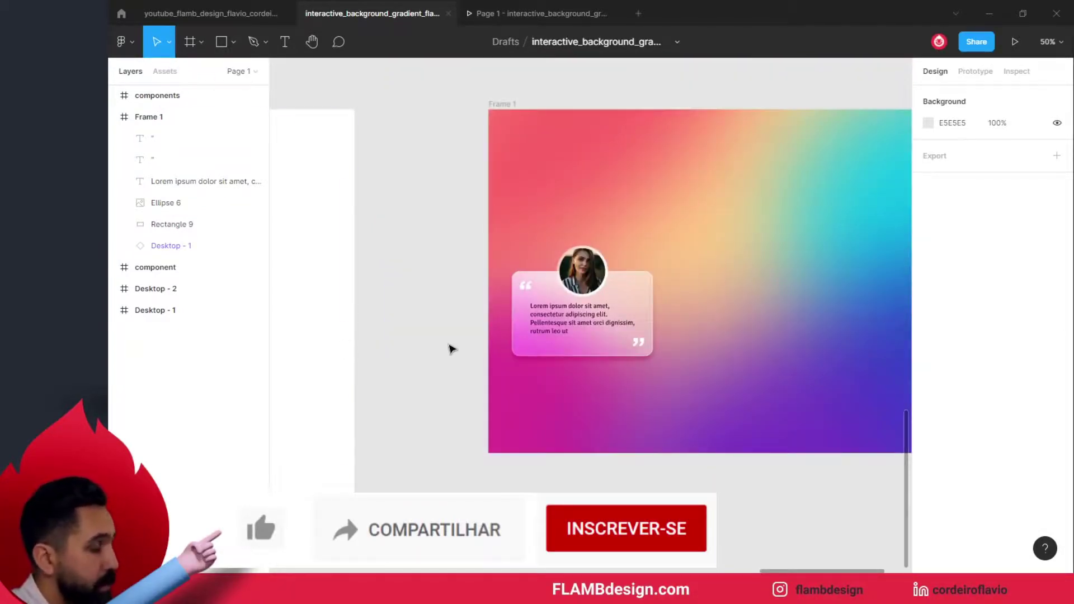
pyautogui.click(520, 281)
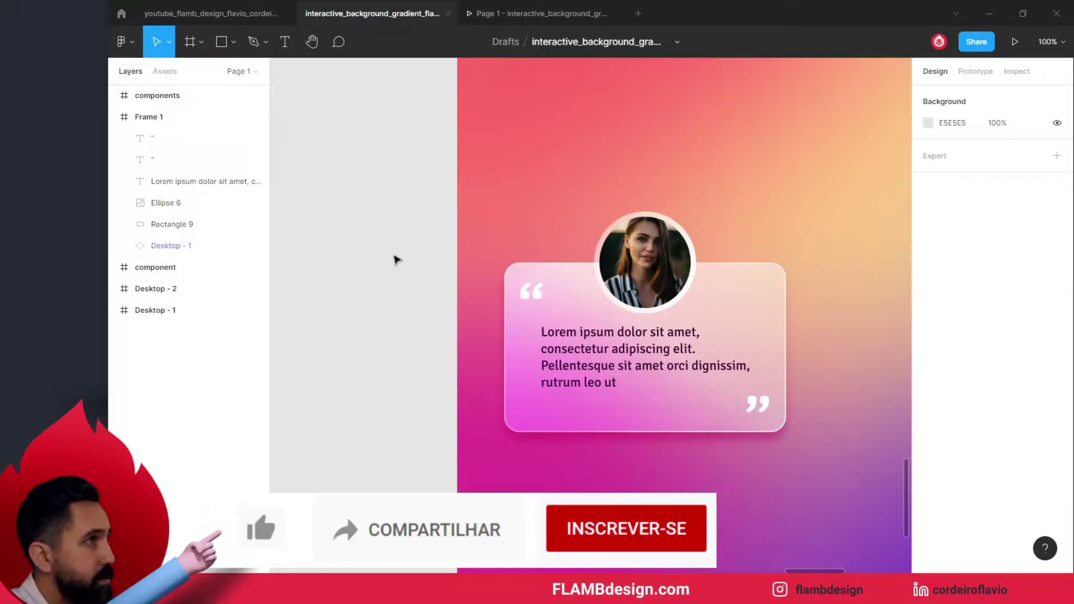
pyautogui.click(530, 14)
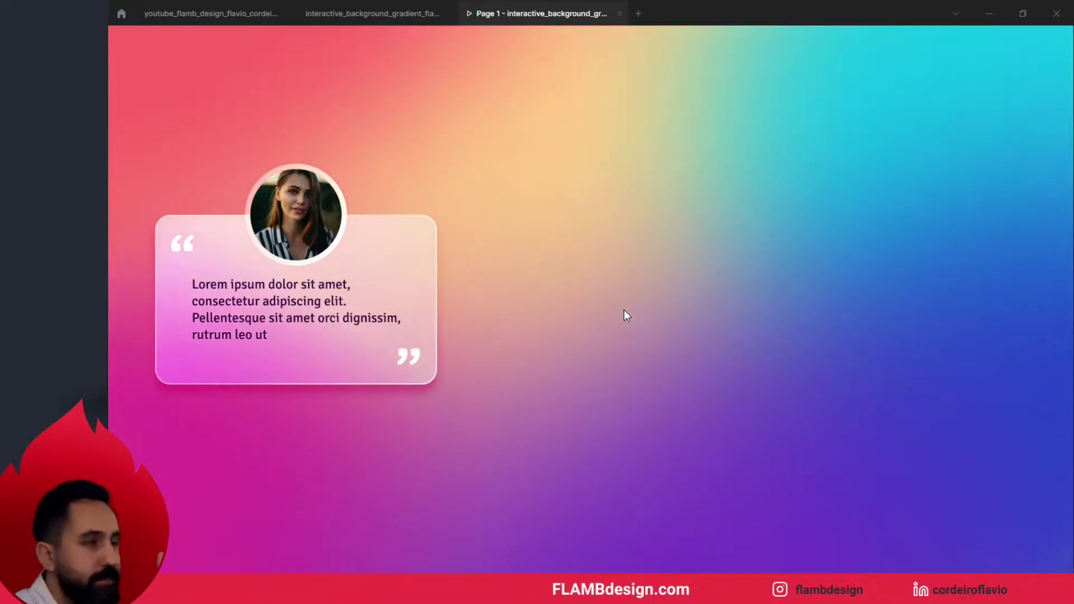
pyautogui.hotkey('ctrl', 'shift', 'Tab')
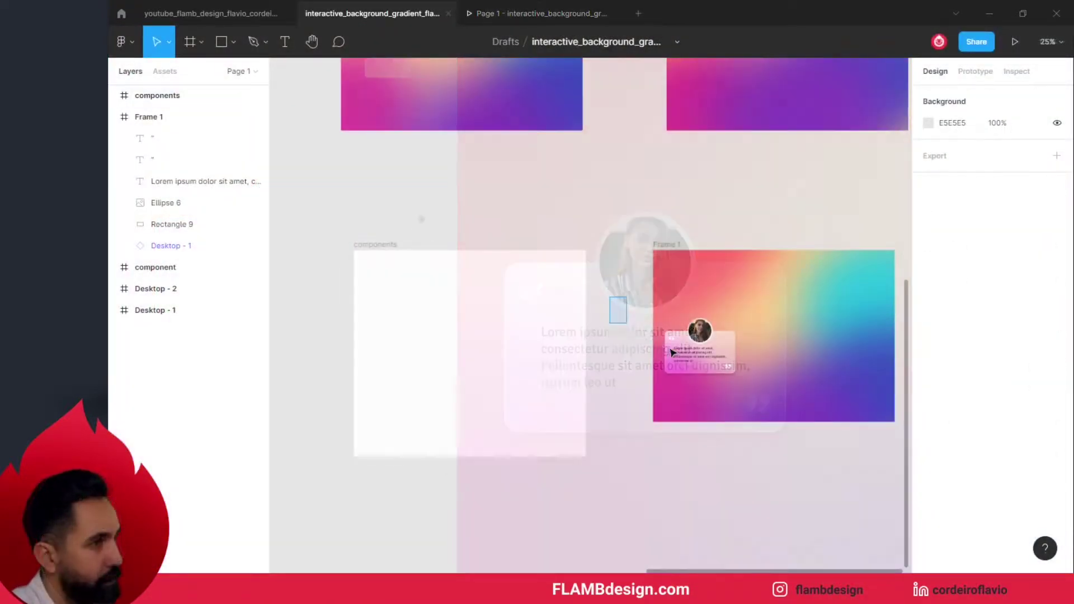
# Move the testimonial card into the components frame and fill that frame with blue 5867ED.
pyautogui.keyDown('shift'); pyautogui.click(846, 376); pyautogui.keyUp('shift')
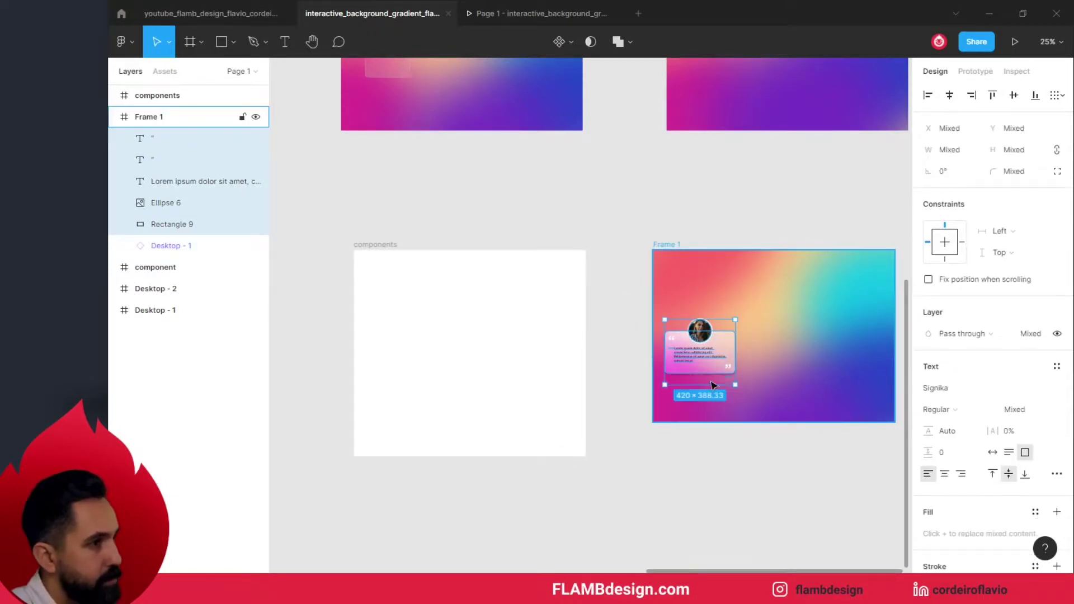
pyautogui.moveTo(708, 362); pyautogui.dragTo(479, 345)
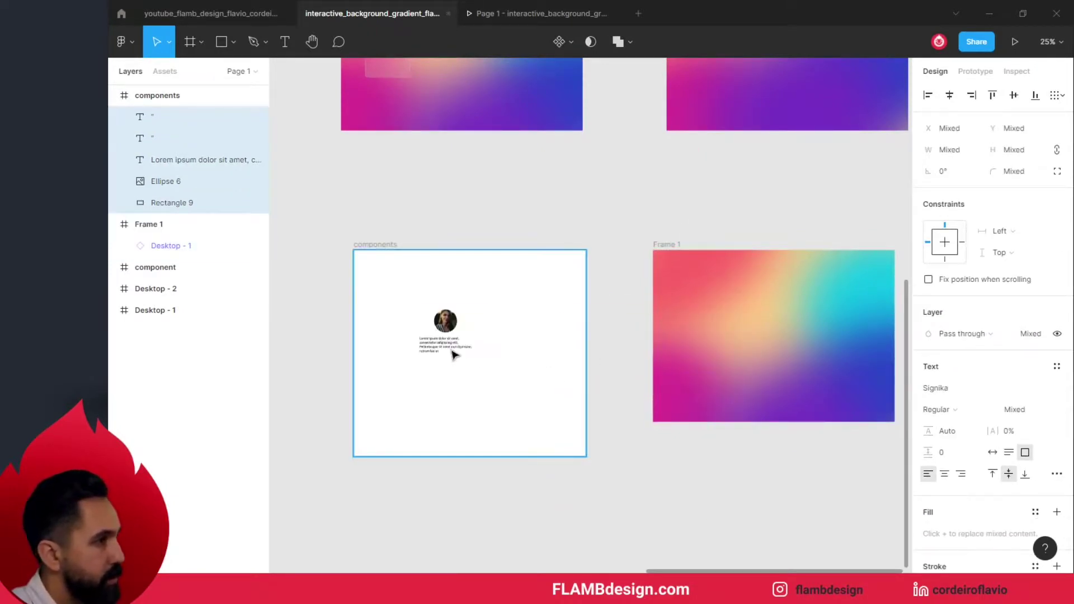
pyautogui.click(373, 246)
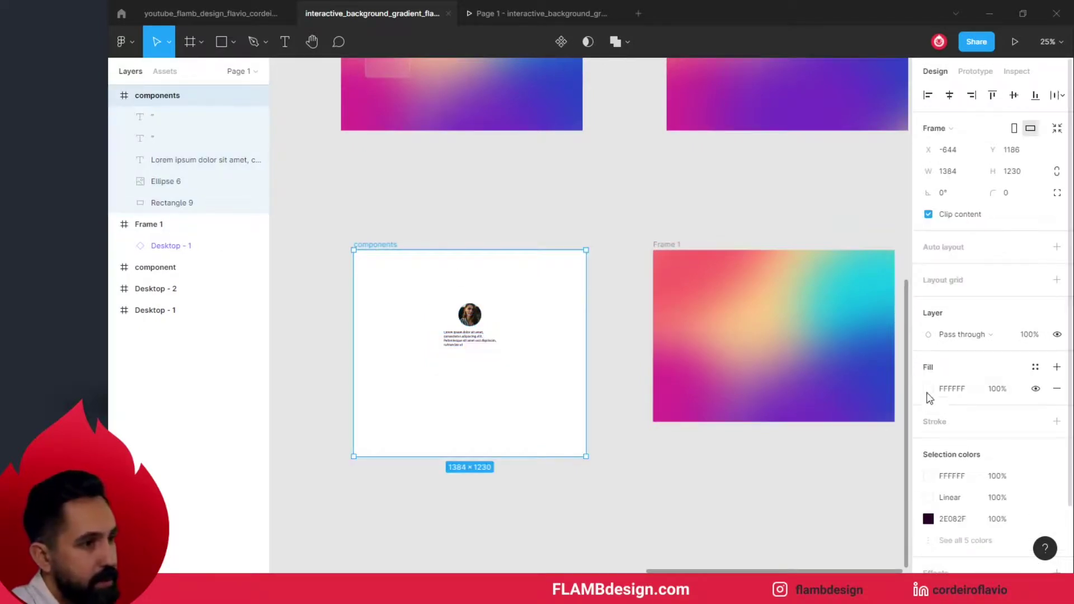
pyautogui.click(927, 389)
pyautogui.click(876, 351)
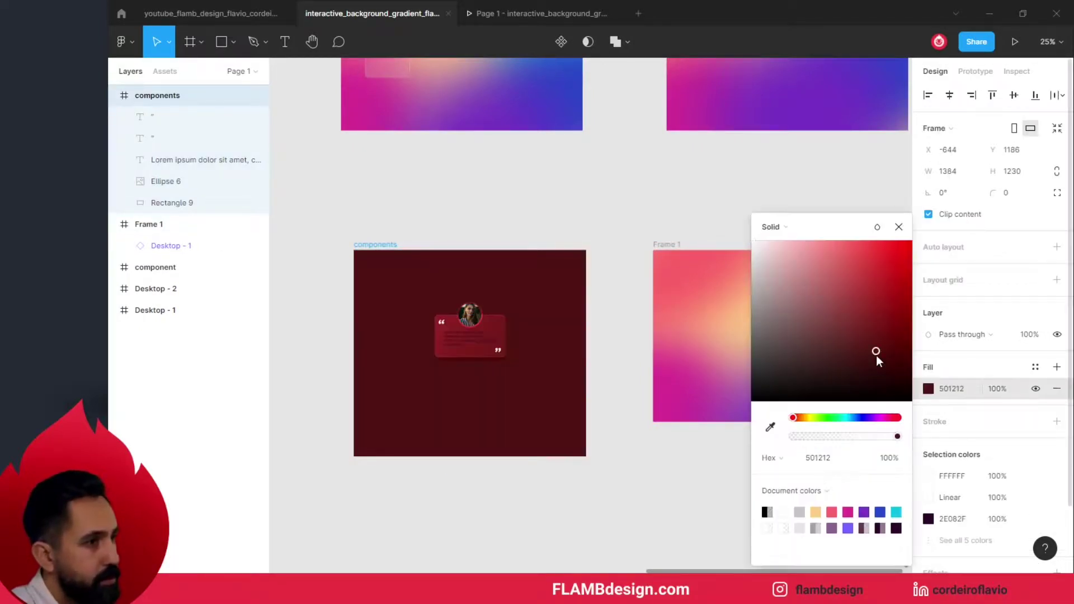
pyautogui.click(861, 418)
pyautogui.moveTo(877, 317); pyautogui.dragTo(853, 252)
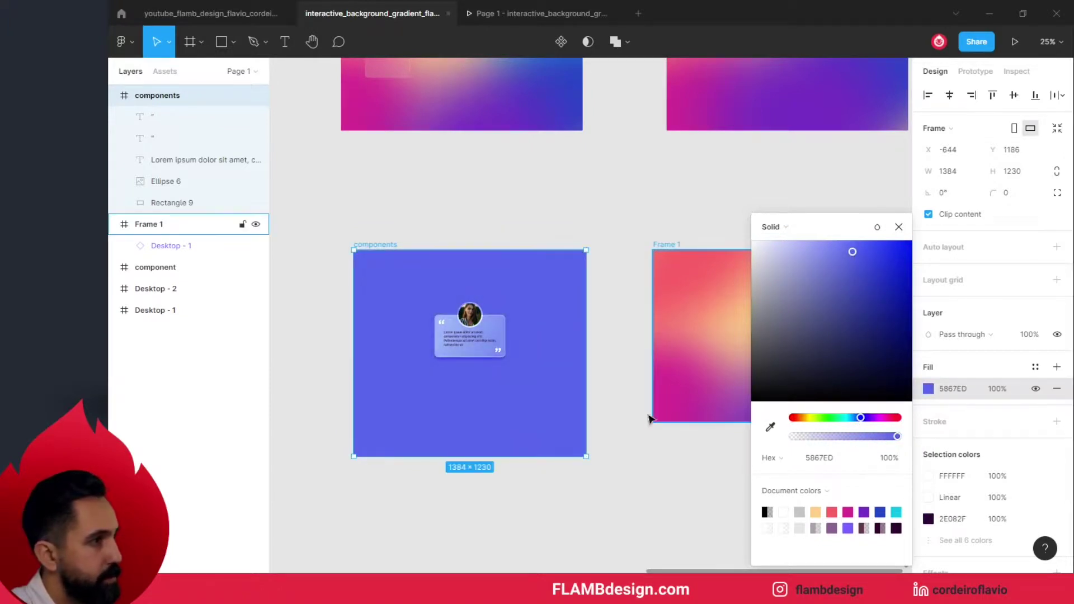
# Marquee-select all the card's layers and shift the card up and left in the frame.
pyautogui.click(613, 408)
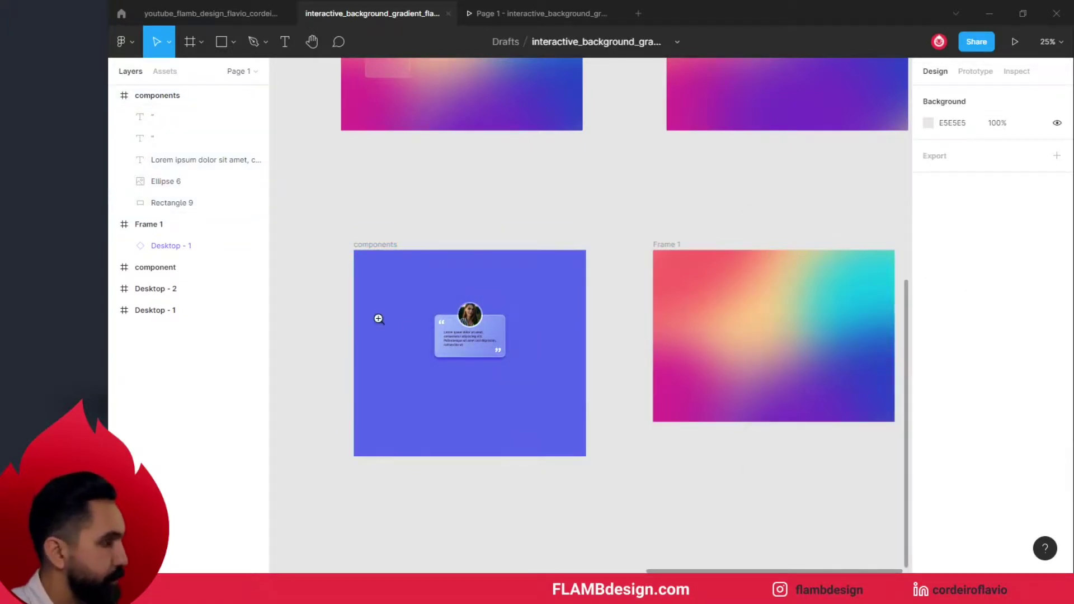
pyautogui.click(379, 318)
pyautogui.moveTo(313, 250); pyautogui.dragTo(677, 424)
pyautogui.moveTo(617, 358); pyautogui.dragTo(566, 329)
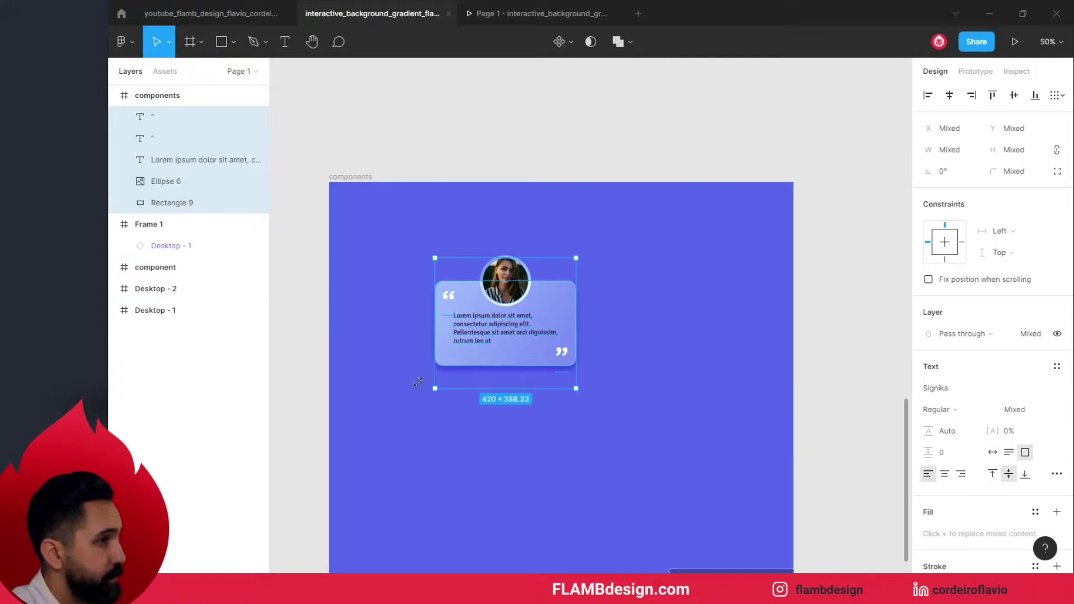
# Convert the card into Component 1 with Ctrl+Alt+K and add a second variant, Variant2.
pyautogui.press('alt')
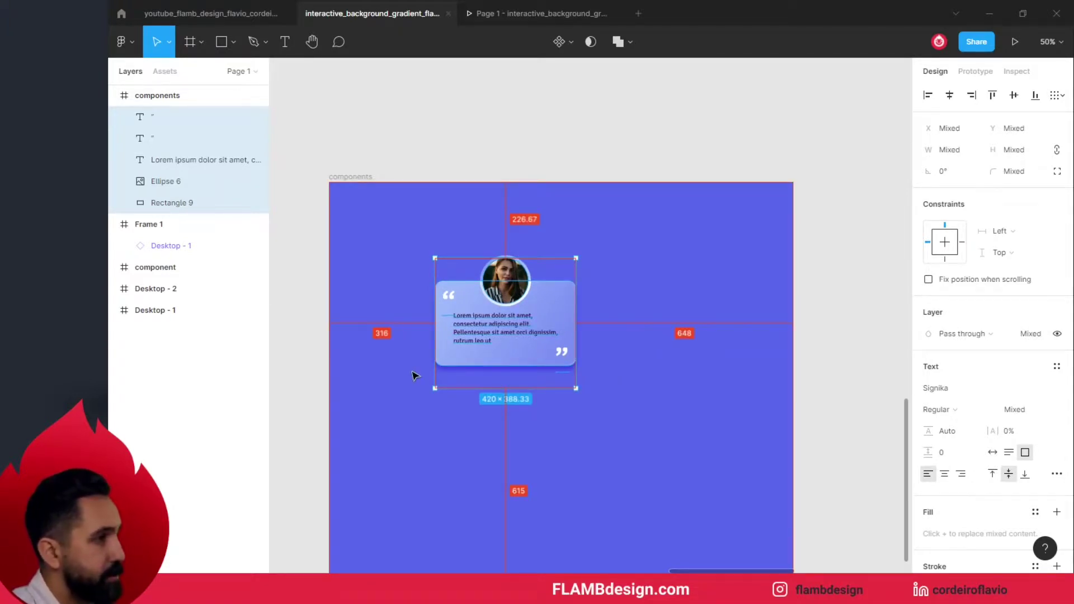
pyautogui.hotkey('ctrl', 'alt', 'k')
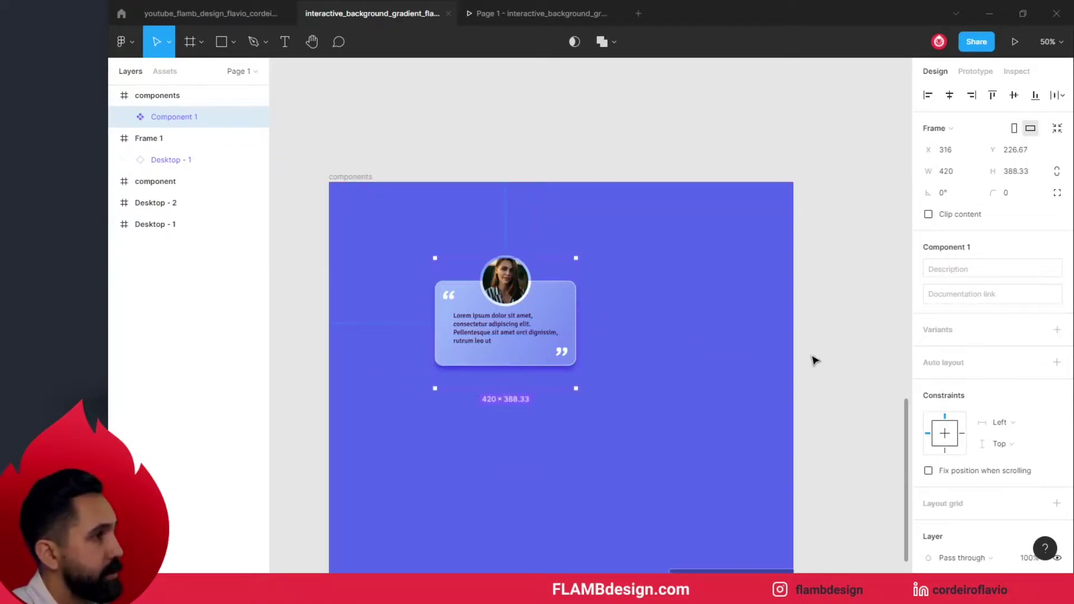
pyautogui.click(538, 359)
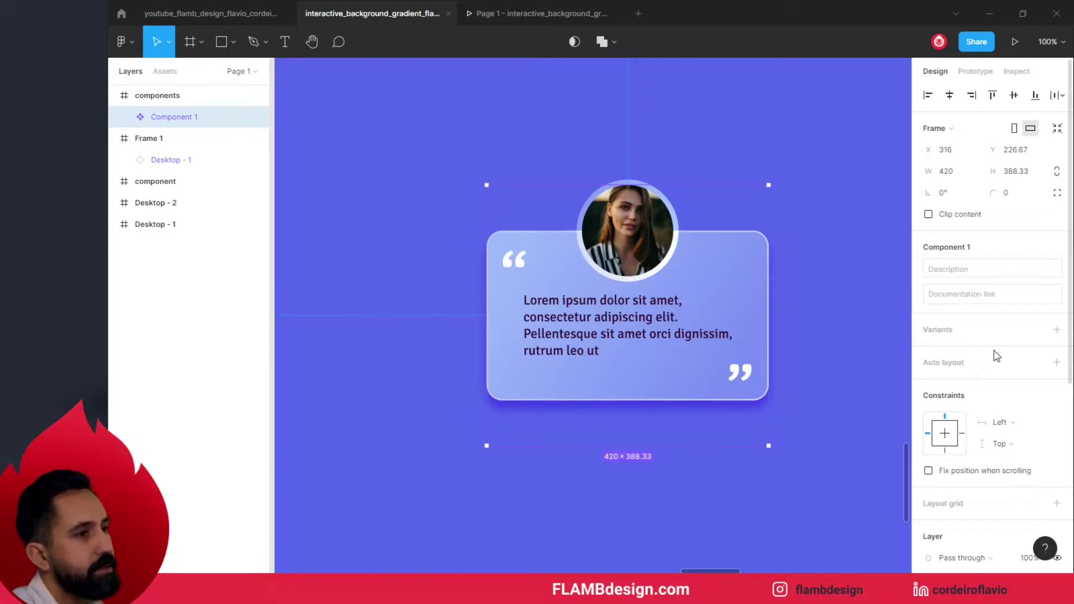
pyautogui.click(1057, 331)
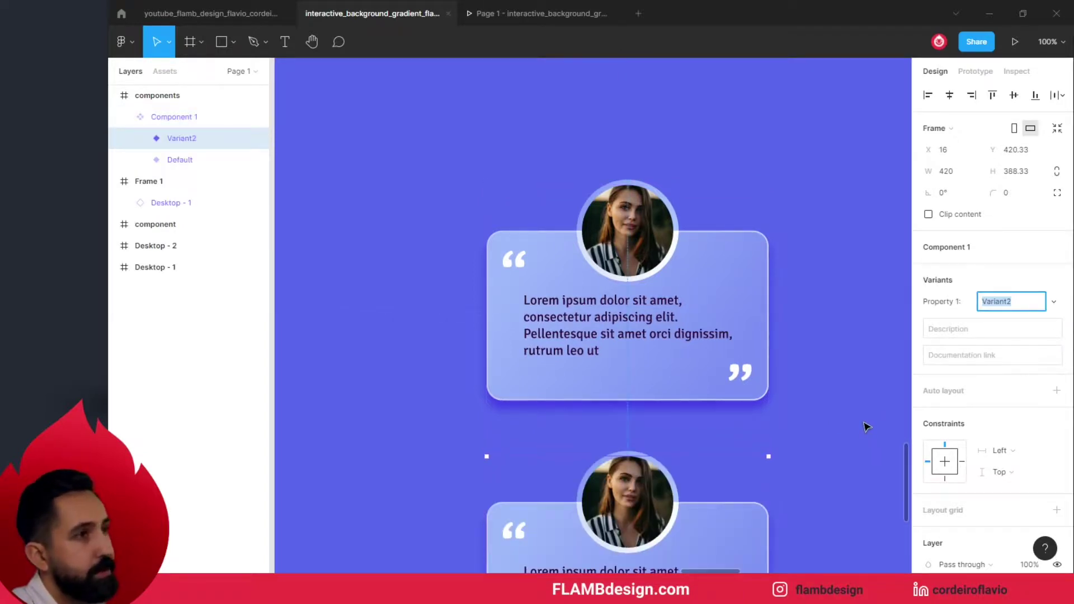
pyautogui.click(976, 71)
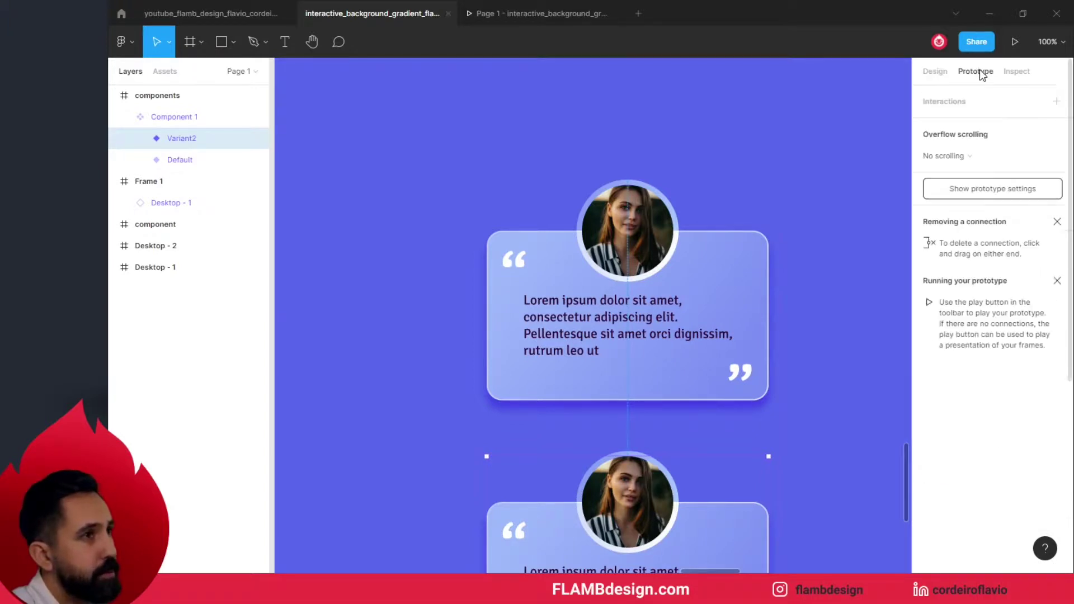
pyautogui.click(645, 196)
pyautogui.click(468, 141)
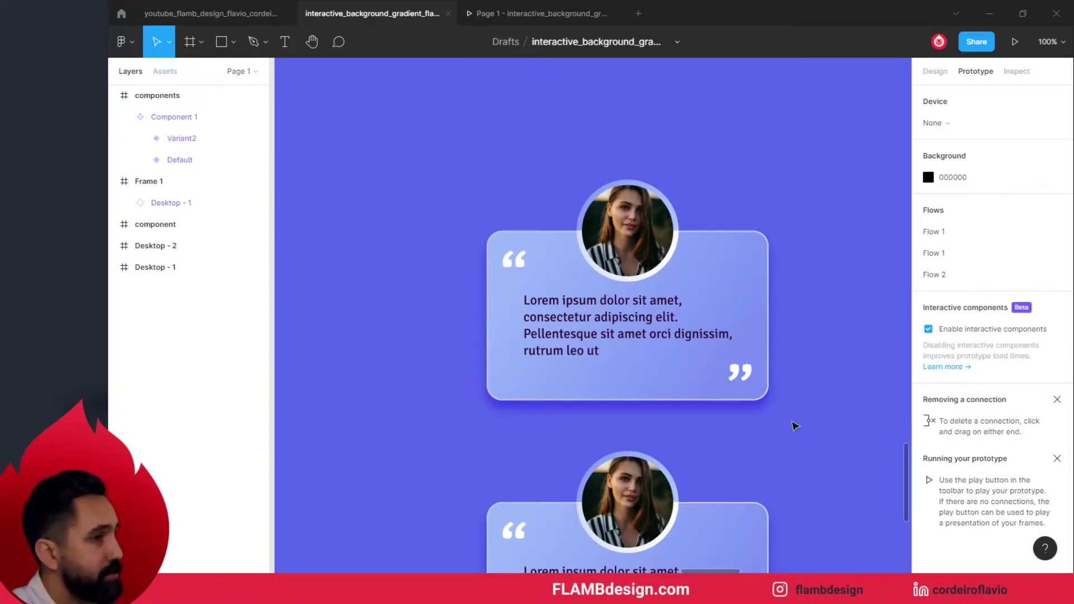
# Scroll through the layers and select Component 1 with both its variants.
pyautogui.scroll(-1, 797, 418)
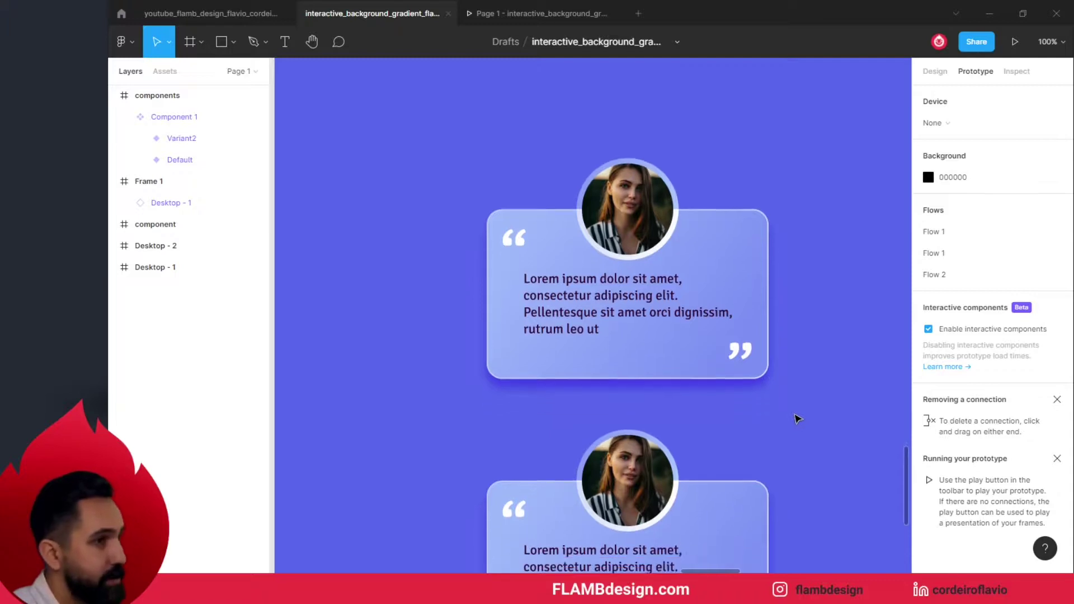
pyautogui.scroll(-1, 797, 419)
pyautogui.scroll(-2, 797, 418)
pyautogui.scroll(6, 794, 418)
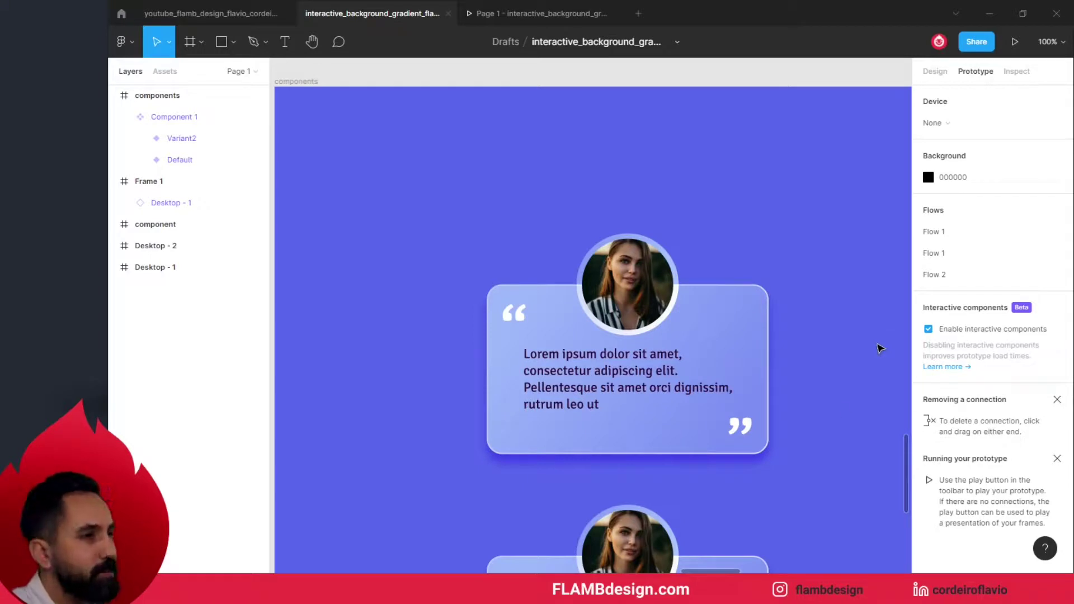
pyautogui.scroll(-1, 843, 412)
pyautogui.scroll(-3, 844, 413)
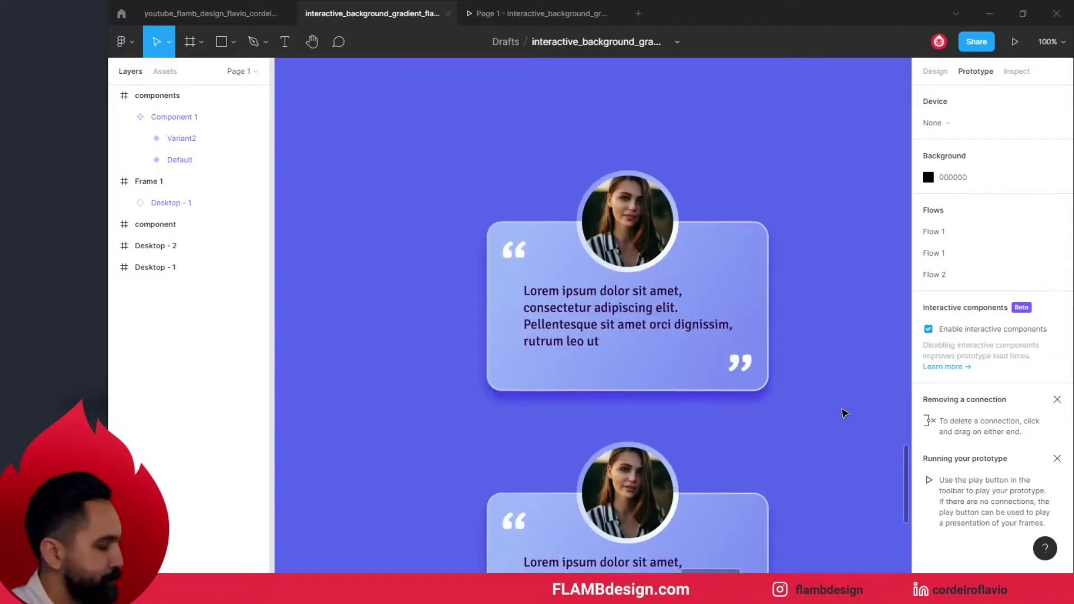
pyautogui.click(711, 291)
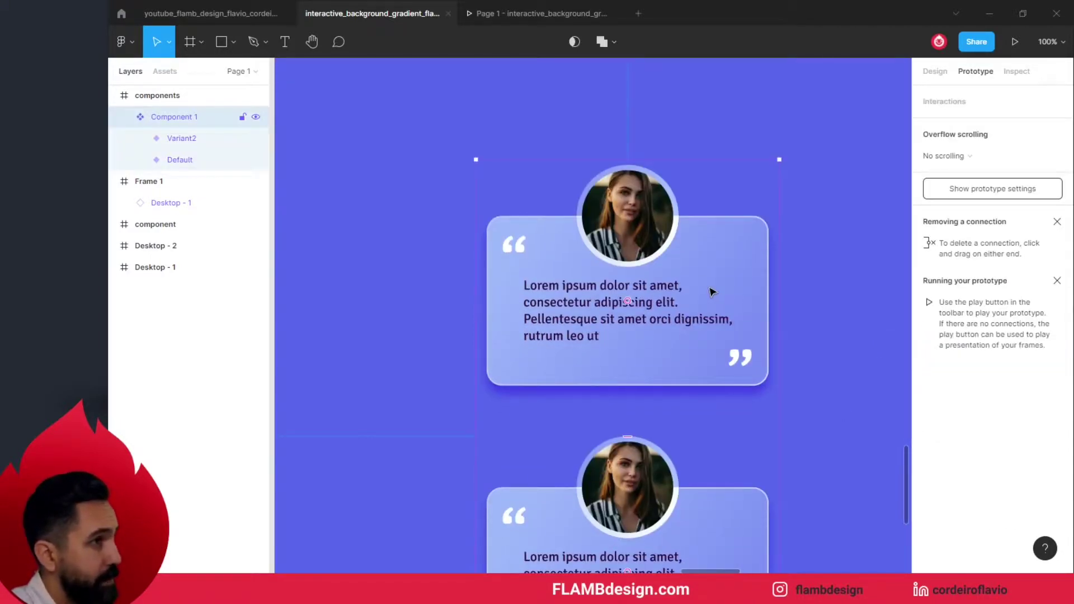
# Select the Default variant and link it to Variant2 with a prototype connection.
pyautogui.scroll(-1, 693, 467)
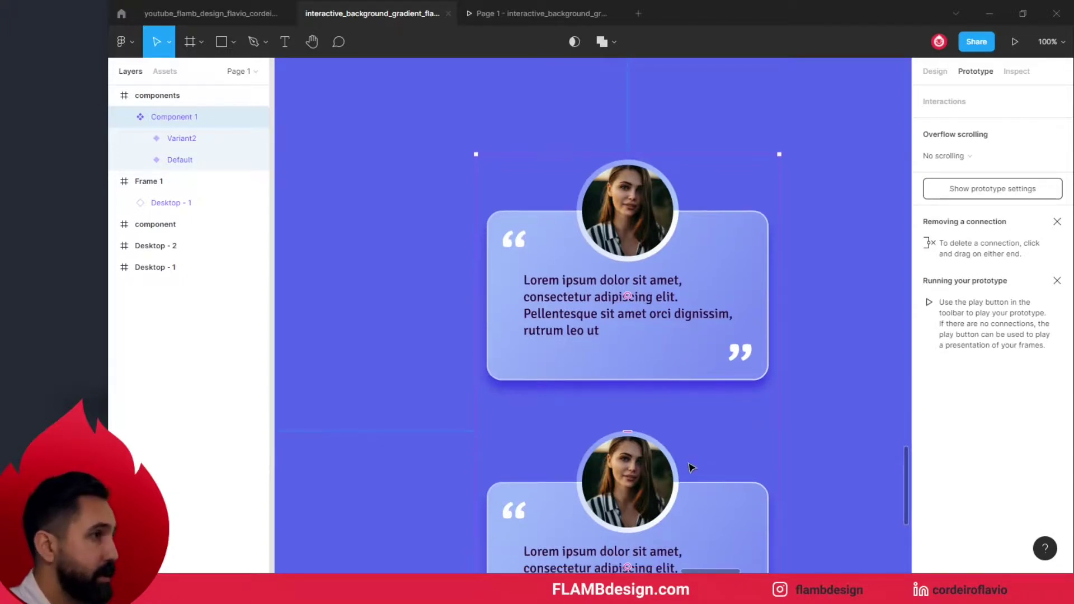
pyautogui.scroll(-1, 691, 467)
pyautogui.scroll(-1, 691, 467)
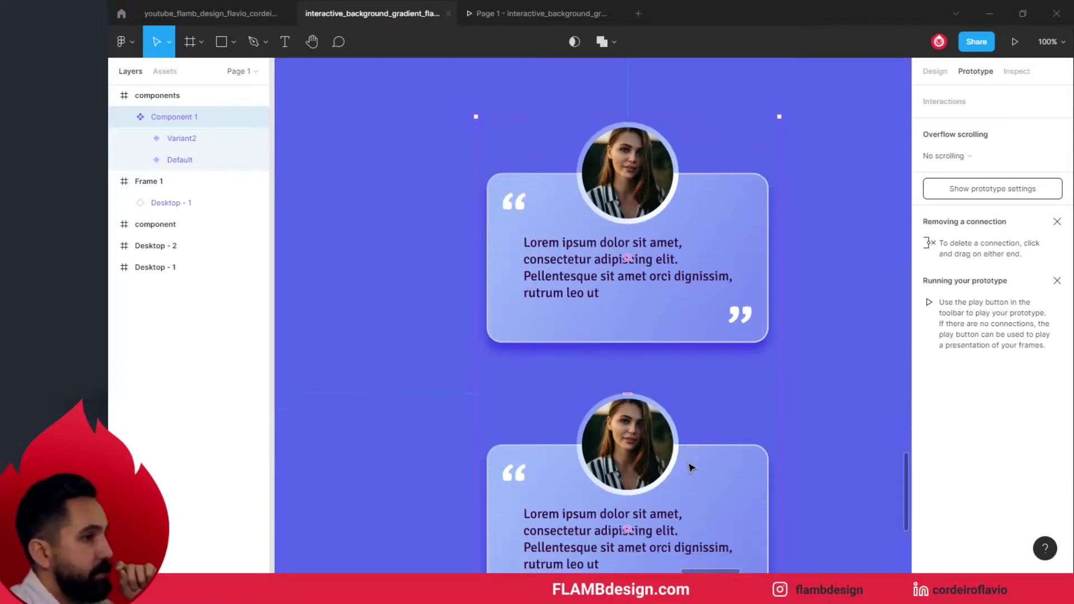
pyautogui.scroll(-2, 692, 467)
pyautogui.scroll(-8, 691, 467)
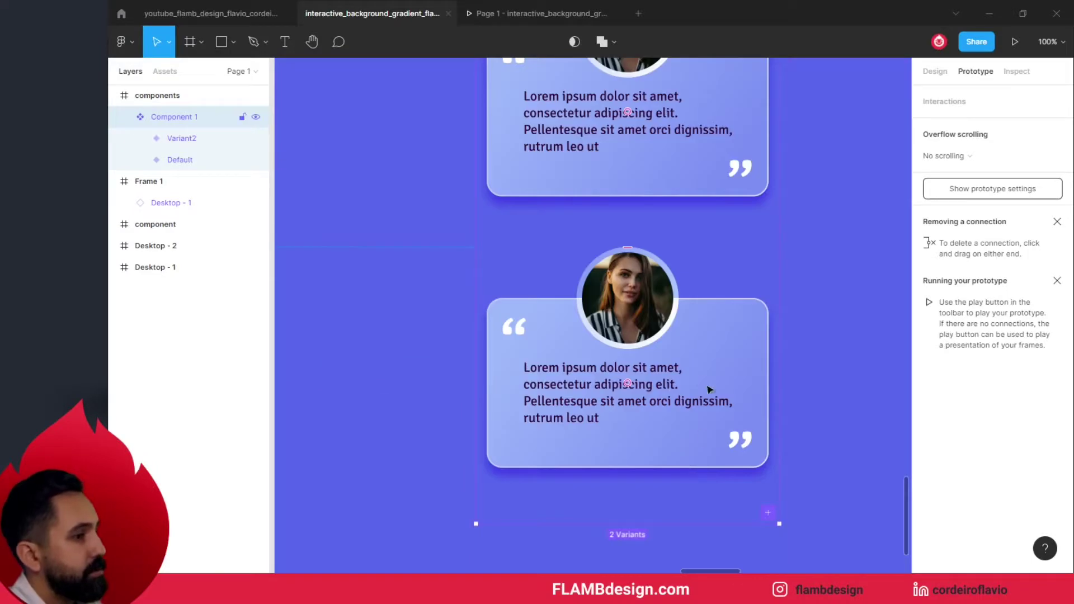
pyautogui.scroll(1, 746, 386)
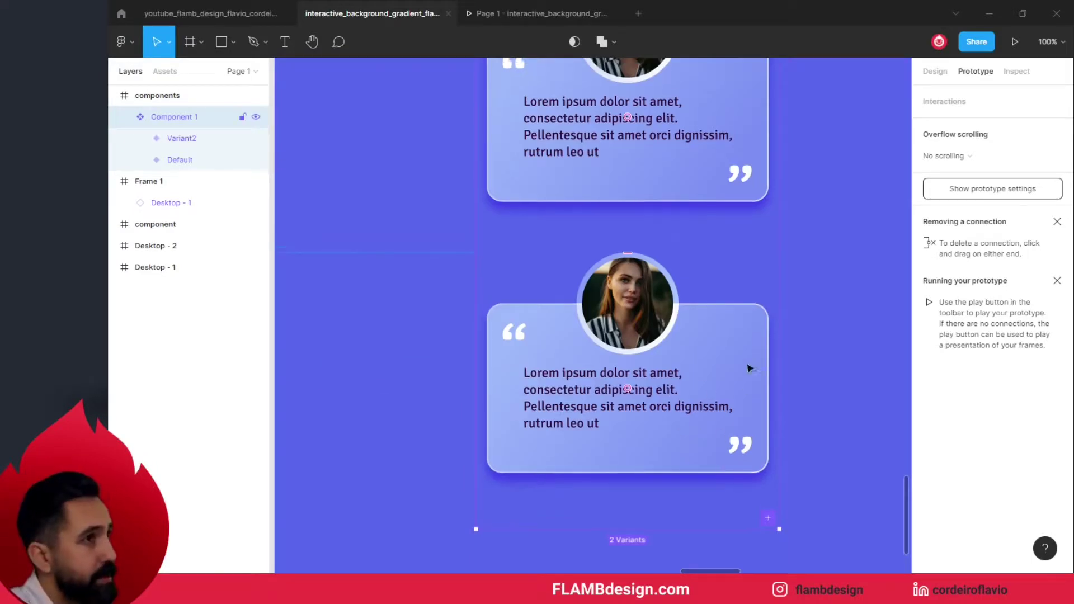
pyautogui.scroll(3, 716, 263)
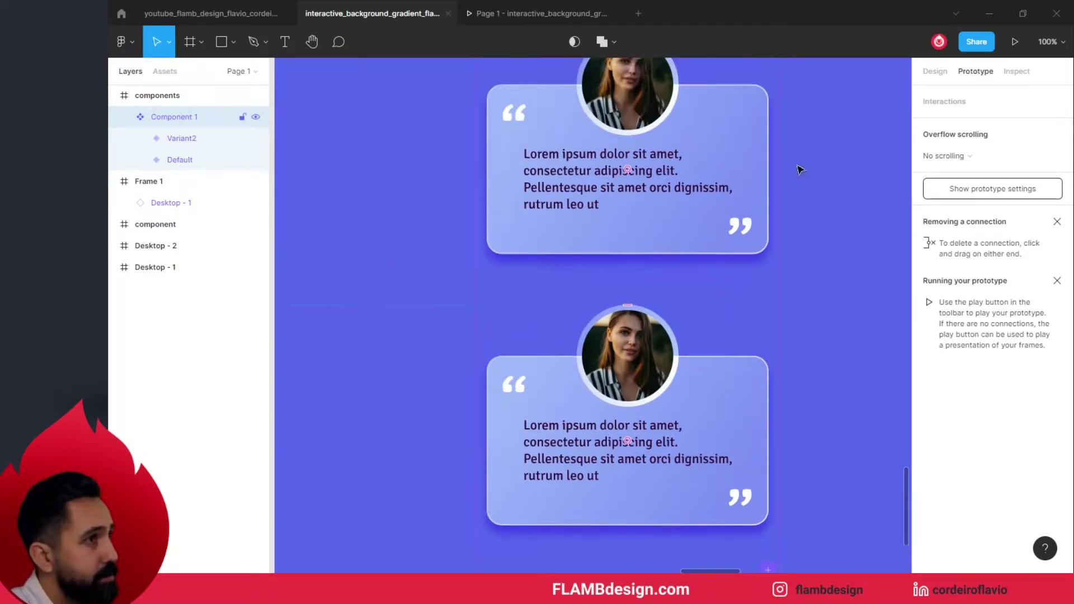
pyautogui.click(678, 162)
pyautogui.scroll(1, 710, 254)
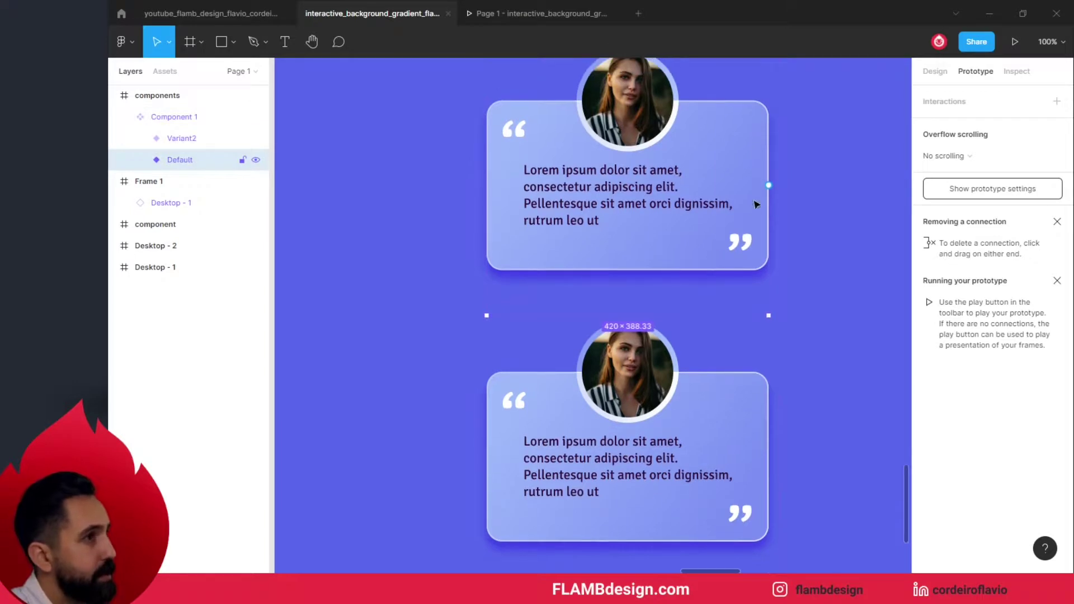
pyautogui.moveTo(790, 282); pyautogui.dragTo(741, 355)
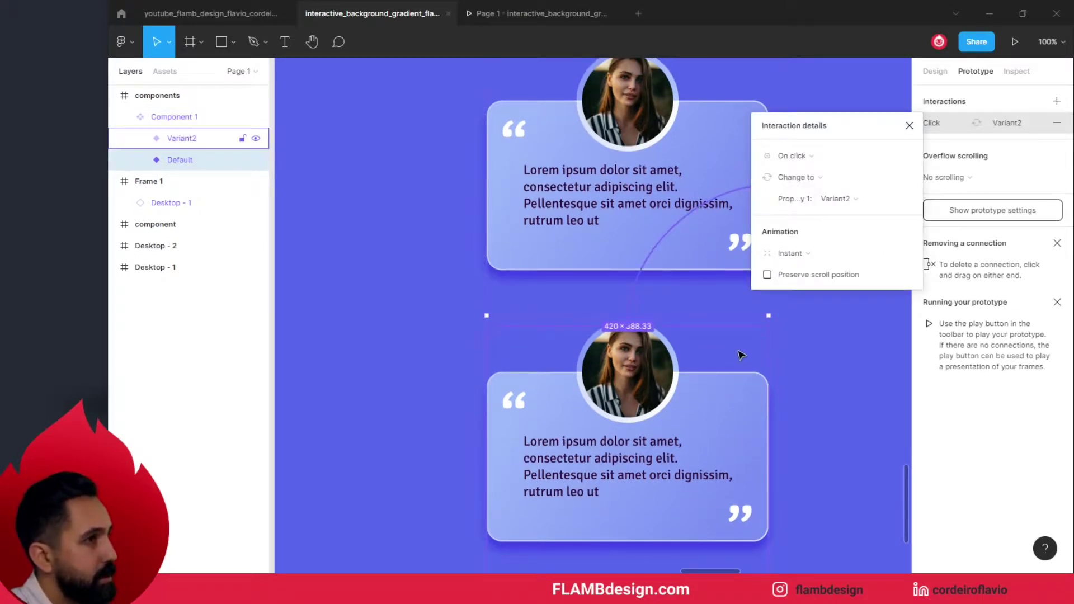
# Set the Default-to-Variant2 interaction to While hovering, Smart animate, 150ms duration.
pyautogui.click(783, 156)
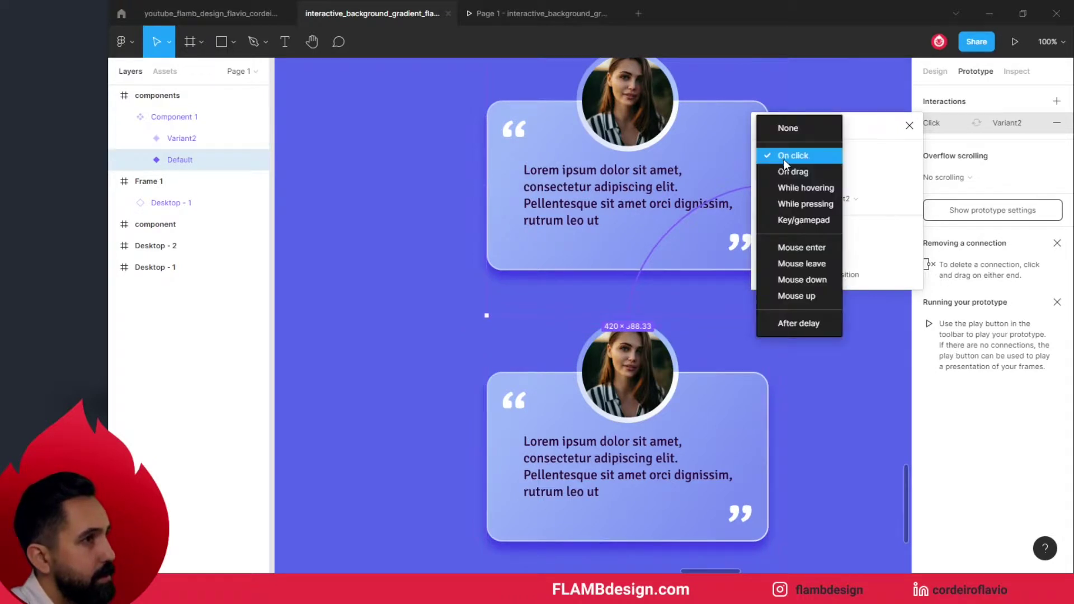
pyautogui.click(793, 188)
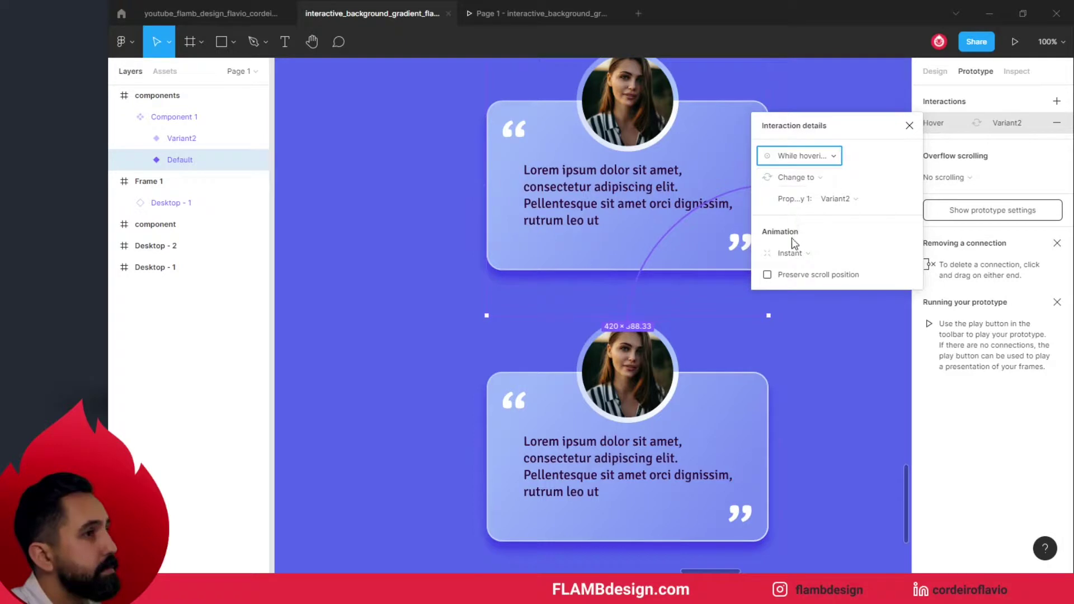
pyautogui.click(797, 258)
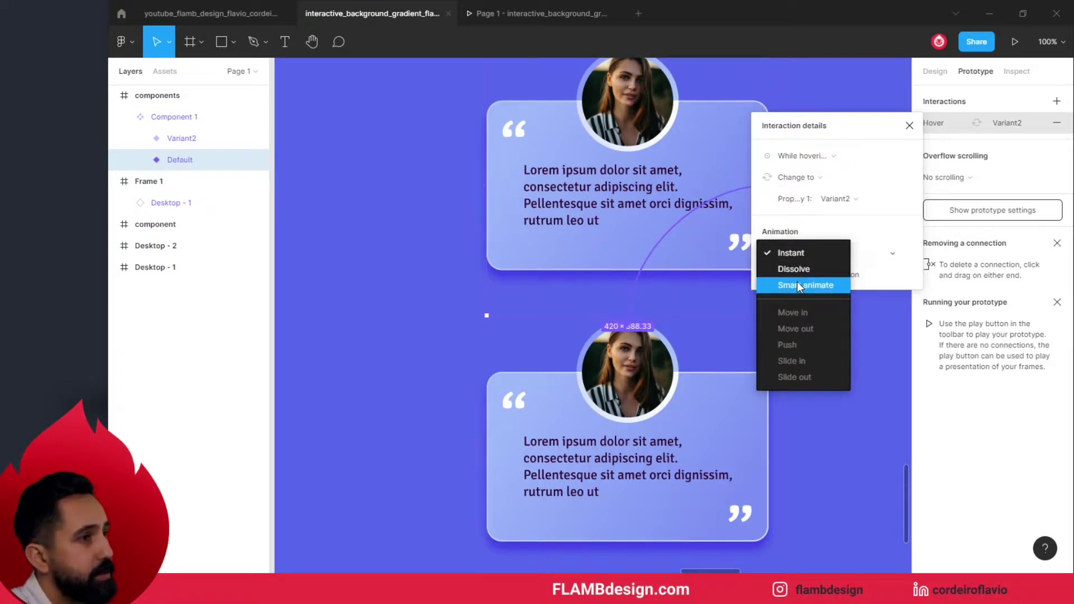
pyautogui.click(798, 285)
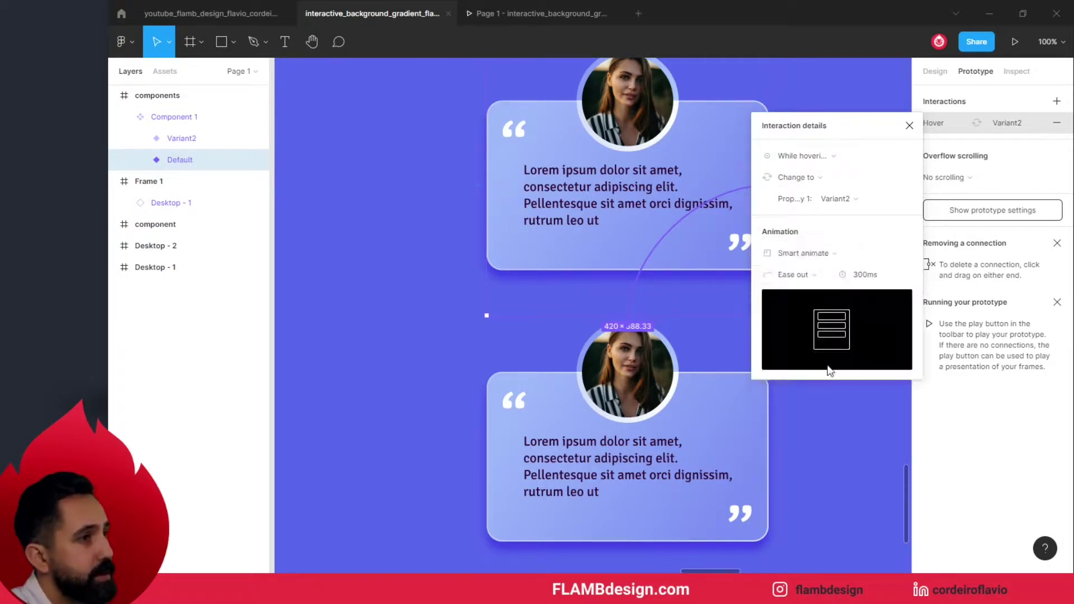
pyautogui.click(860, 275)
pyautogui.click(864, 276)
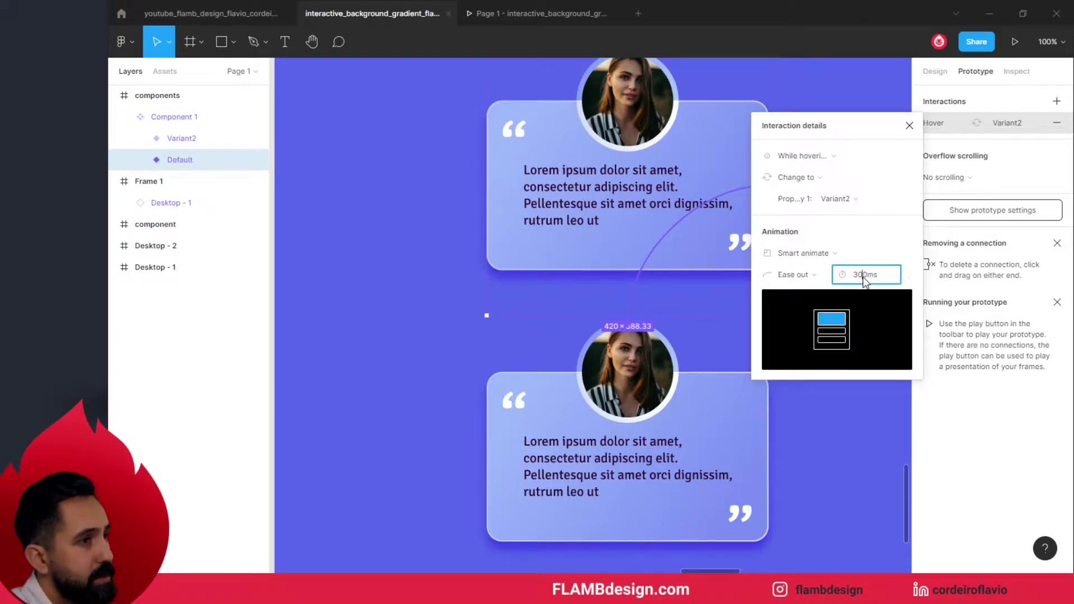
pyautogui.moveTo(851, 278); pyautogui.dragTo(857, 292)
pyautogui.write('150')
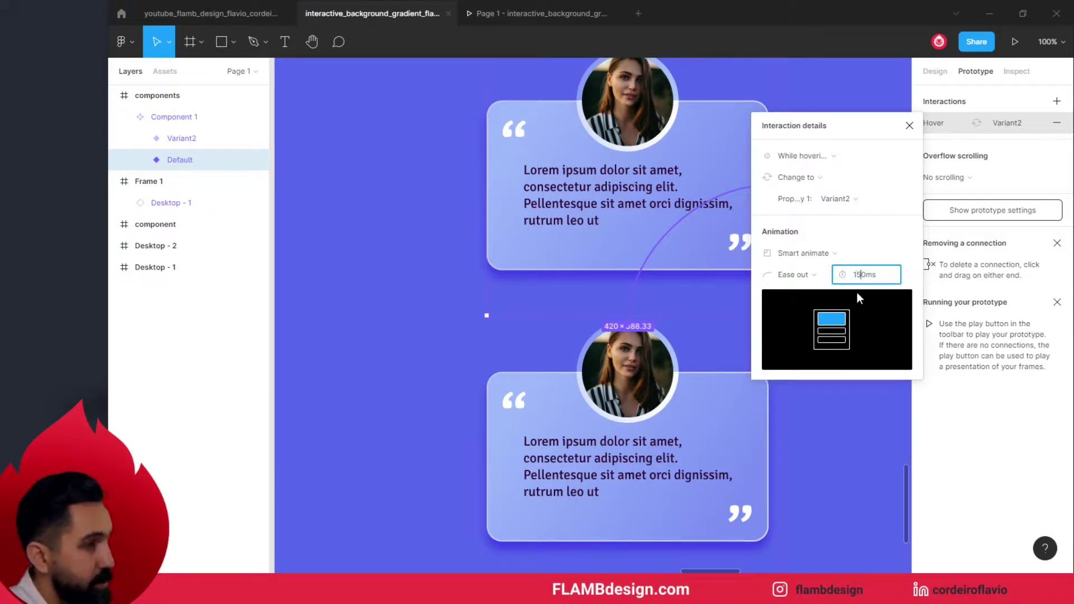
pyautogui.press('Return')
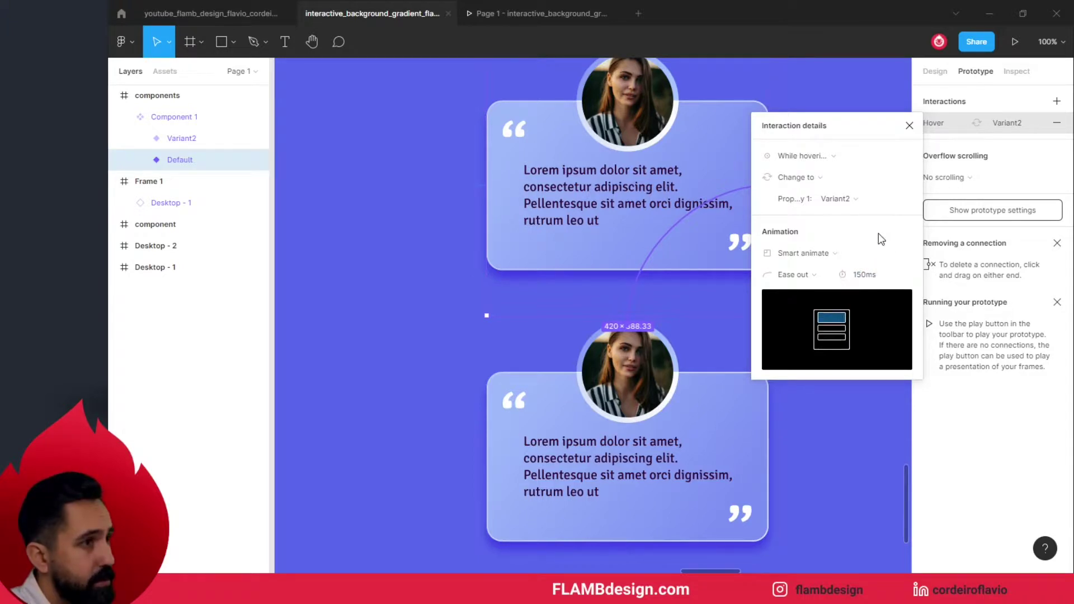
pyautogui.click(909, 127)
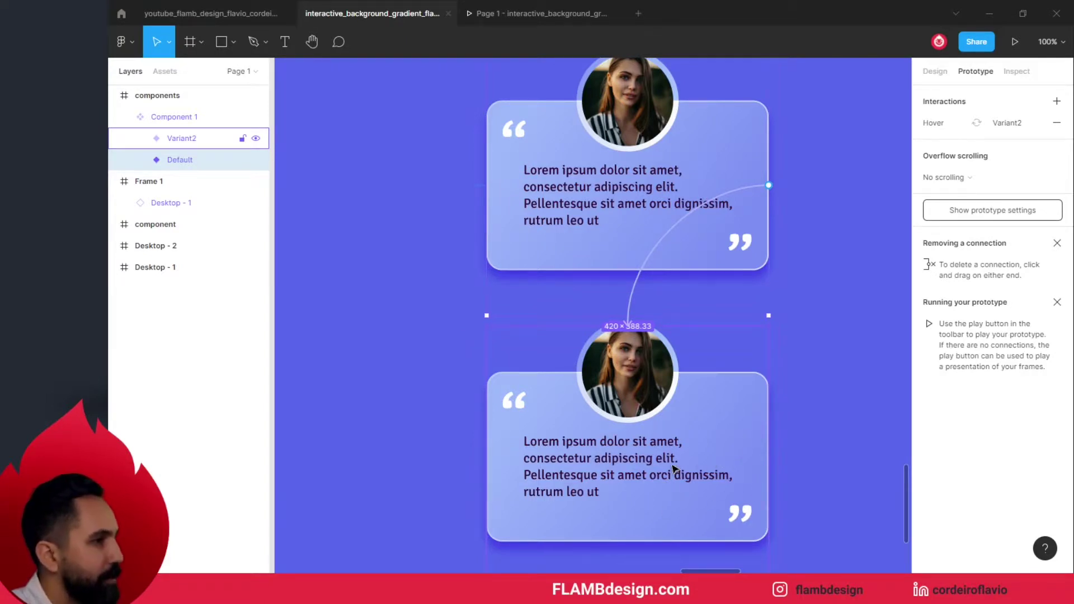
# Select the Variant2 card's background, portrait circle, quote marks and text layers together.
pyautogui.scroll(-2, 674, 469)
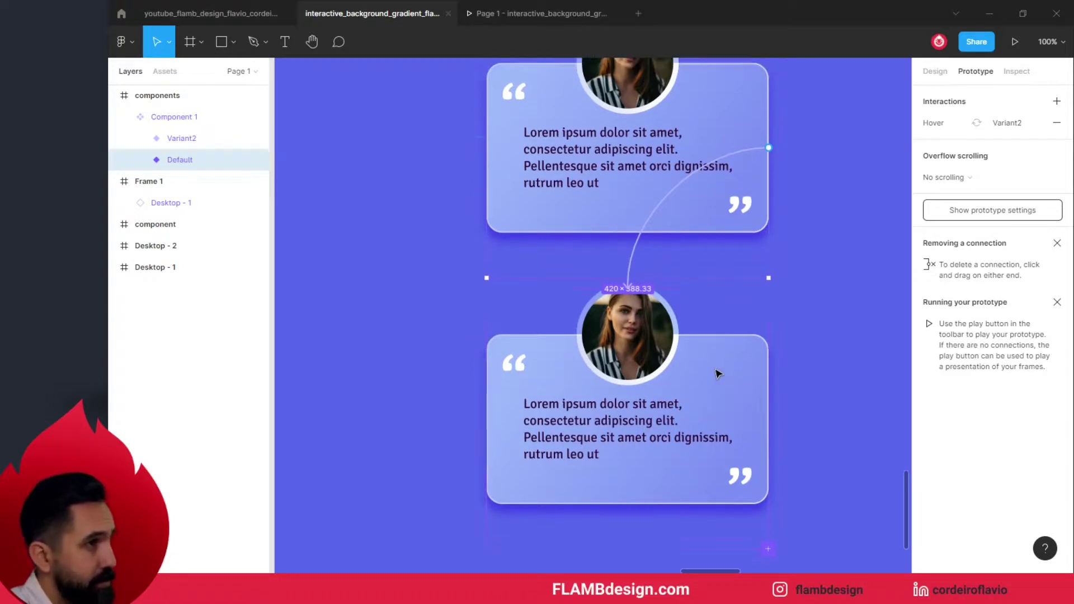
pyautogui.scroll(3, 716, 372)
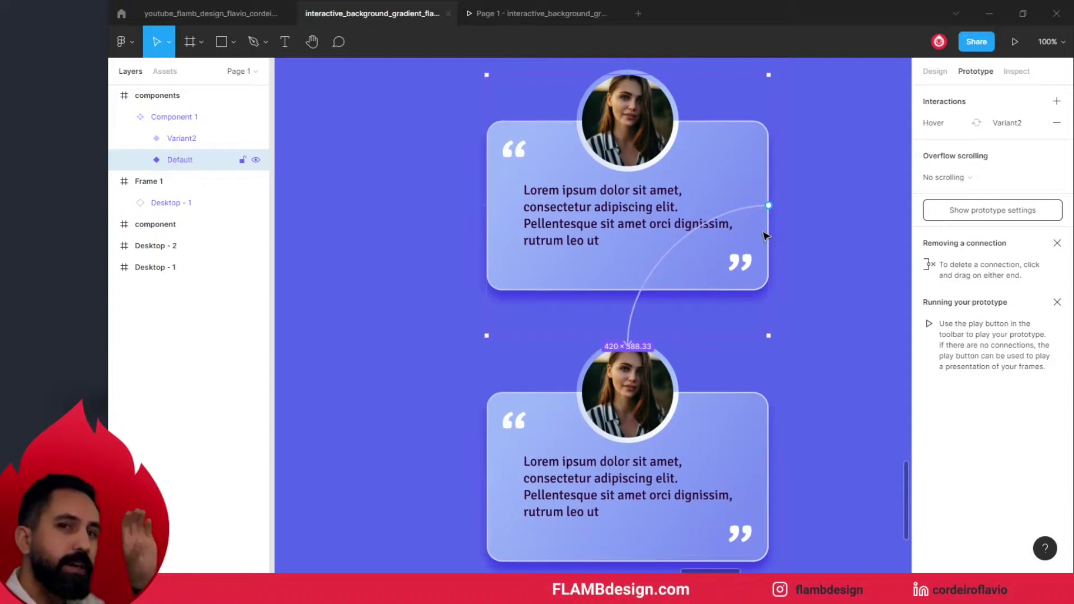
pyautogui.click(740, 449)
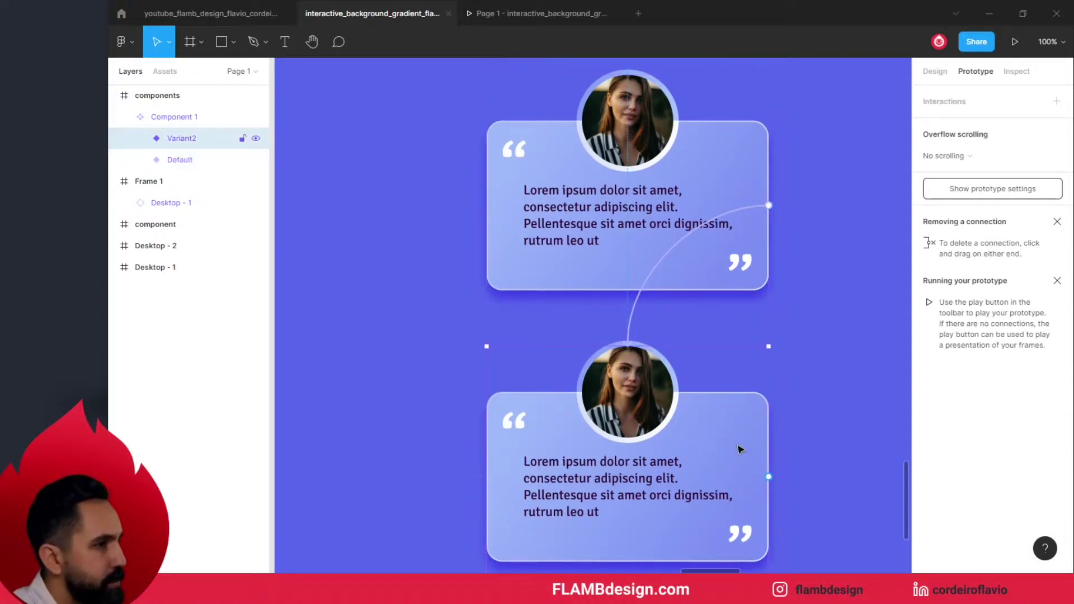
pyautogui.doubleClick(740, 449)
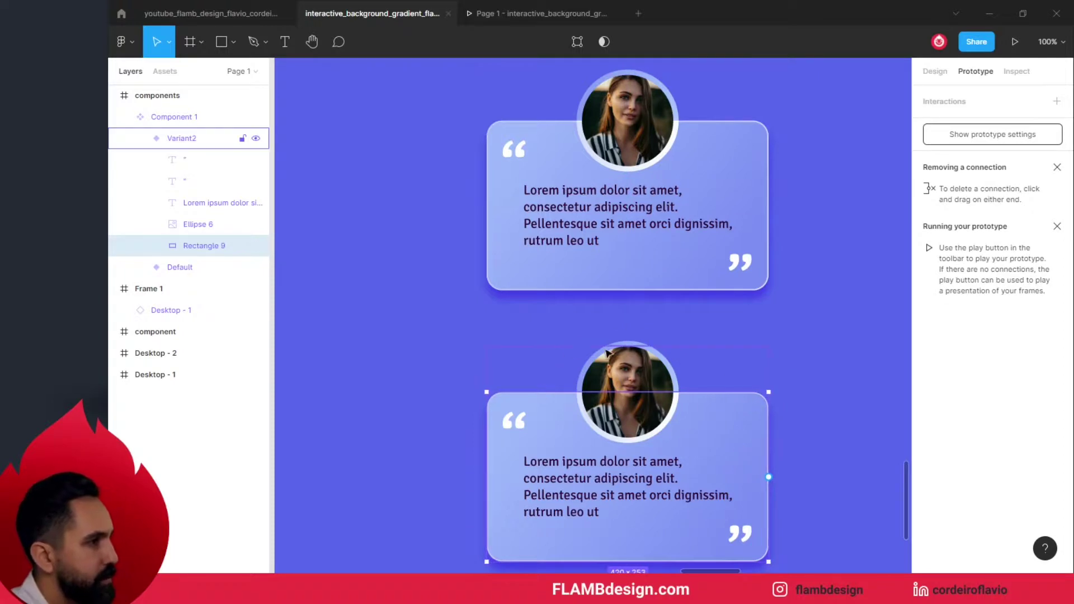
pyautogui.keyDown('shift'); pyautogui.click(641, 365); pyautogui.keyUp('shift')
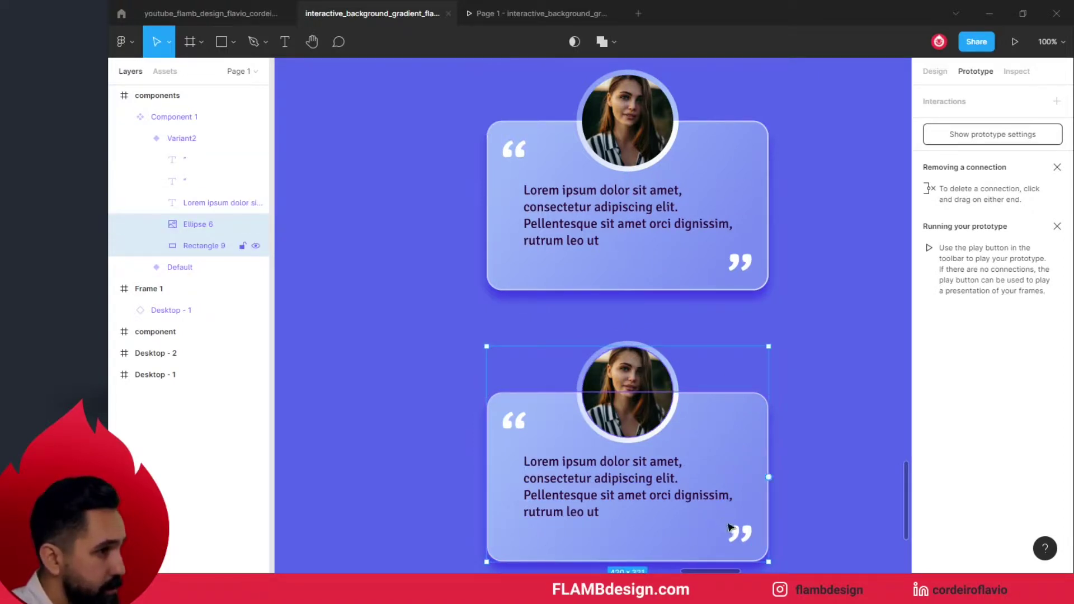
pyautogui.keyDown('shift'); pyautogui.click(738, 538); pyautogui.keyUp('shift')
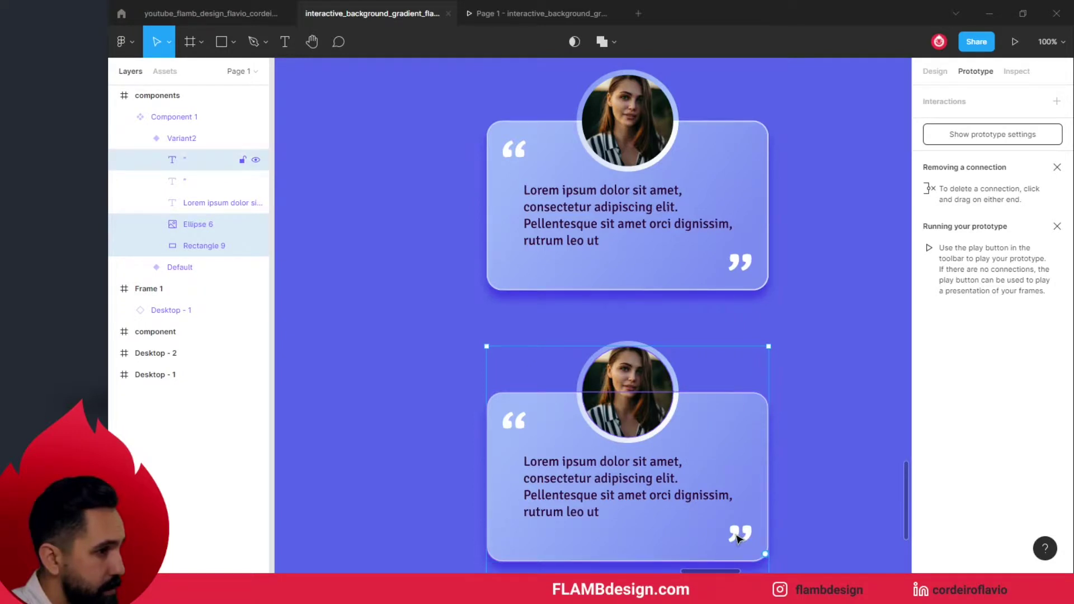
pyautogui.keyDown('shift'); pyautogui.click(523, 425); pyautogui.keyUp('shift')
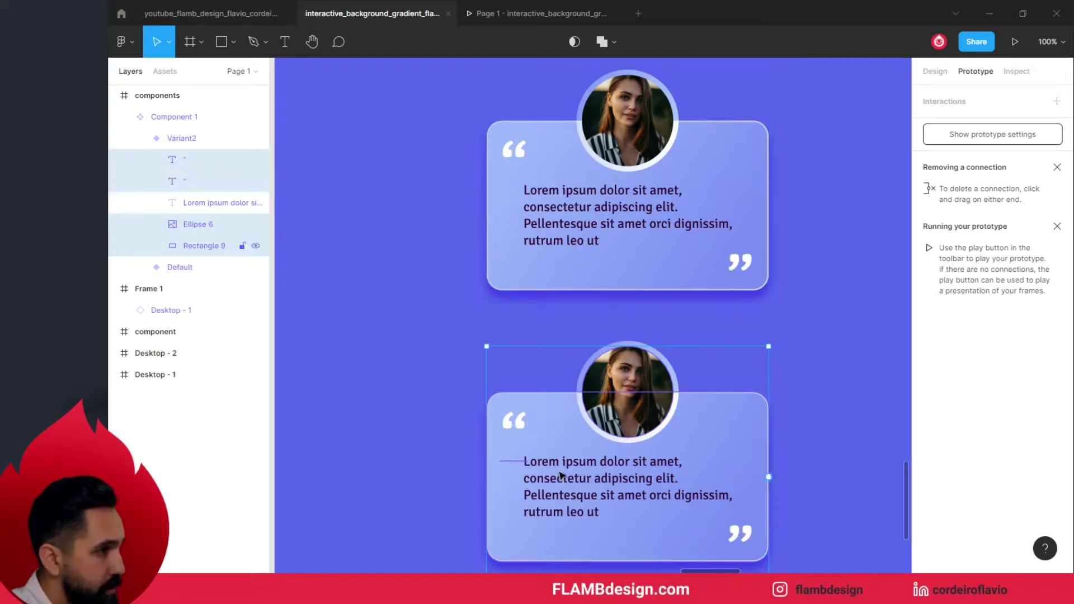
pyautogui.keyDown('shift'); pyautogui.click(737, 483); pyautogui.keyUp('shift')
# Nudge the selected Variant2 contents up a few pixels and clear the selection.
pyautogui.scroll(-1, 569, 485)
pyautogui.scroll(-1, 568, 485)
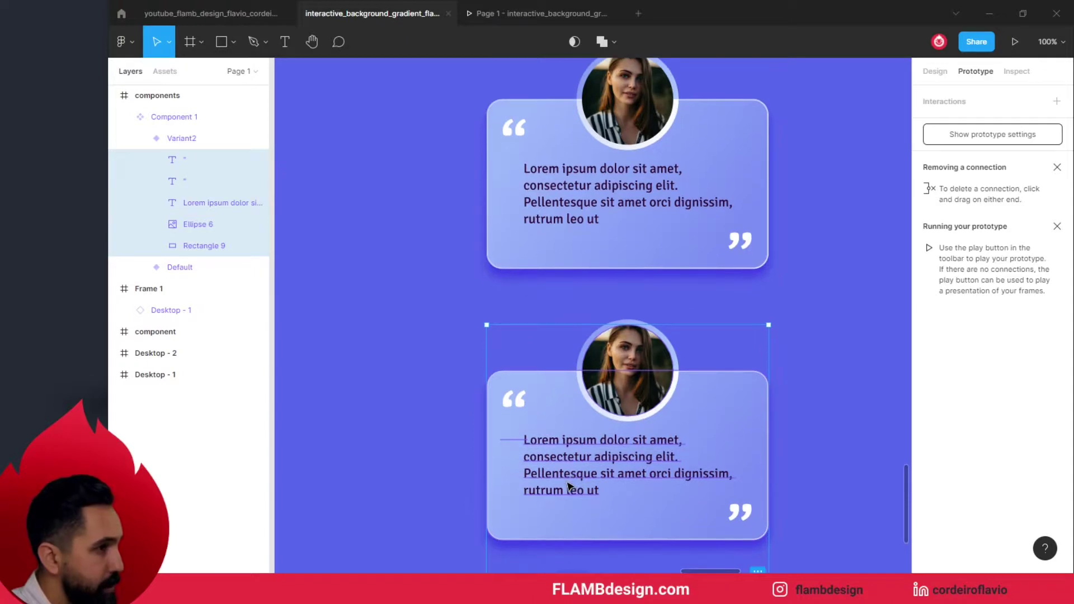
pyautogui.scroll(-2, 567, 485)
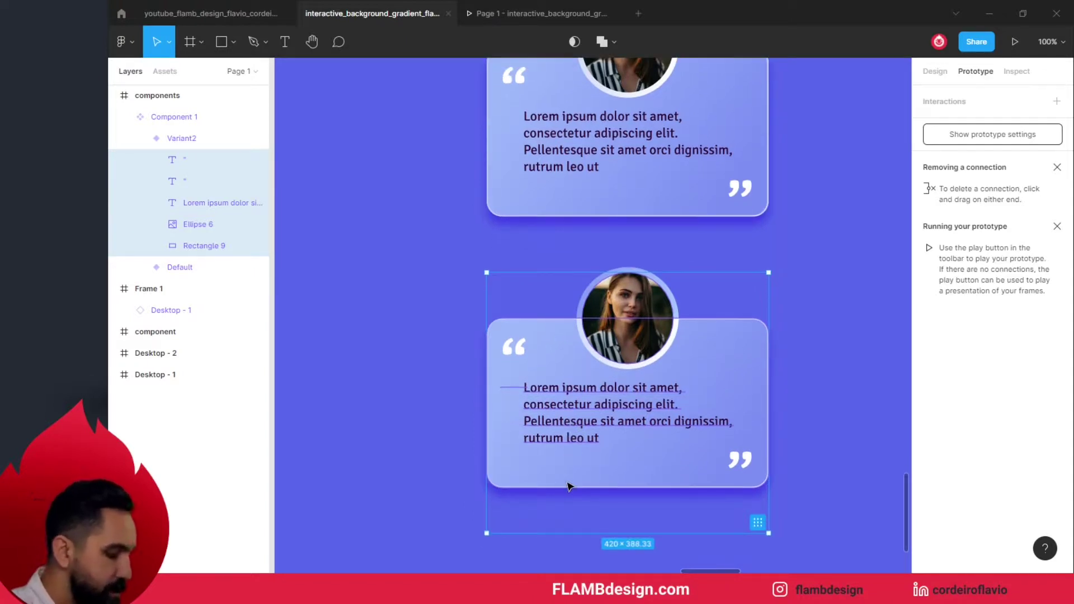
pyautogui.moveTo(568, 485); pyautogui.dragTo(567, 485)
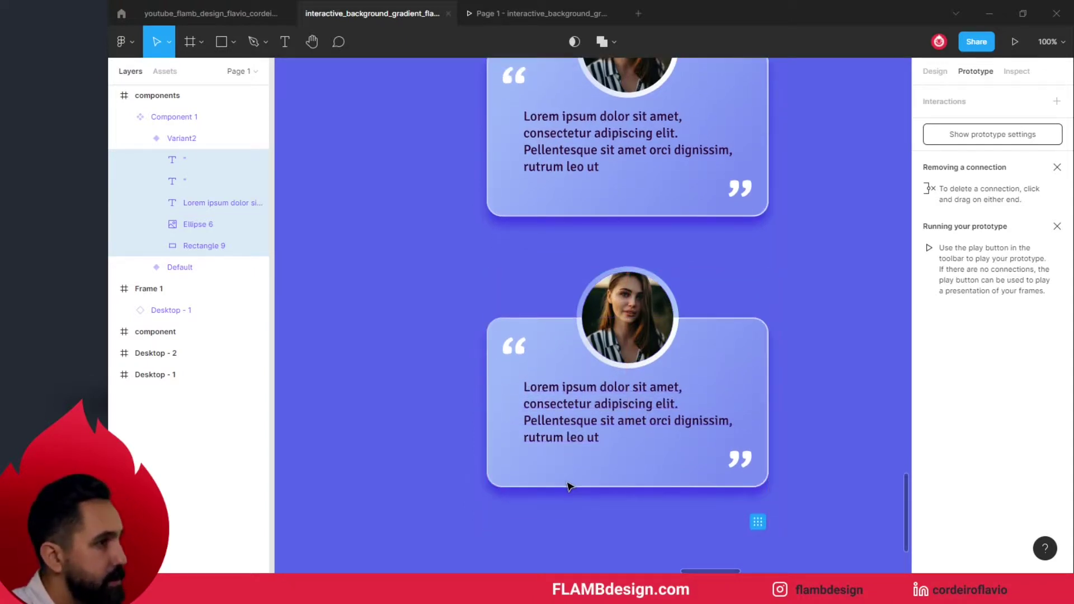
pyautogui.press('Up')
pyautogui.press('Up')
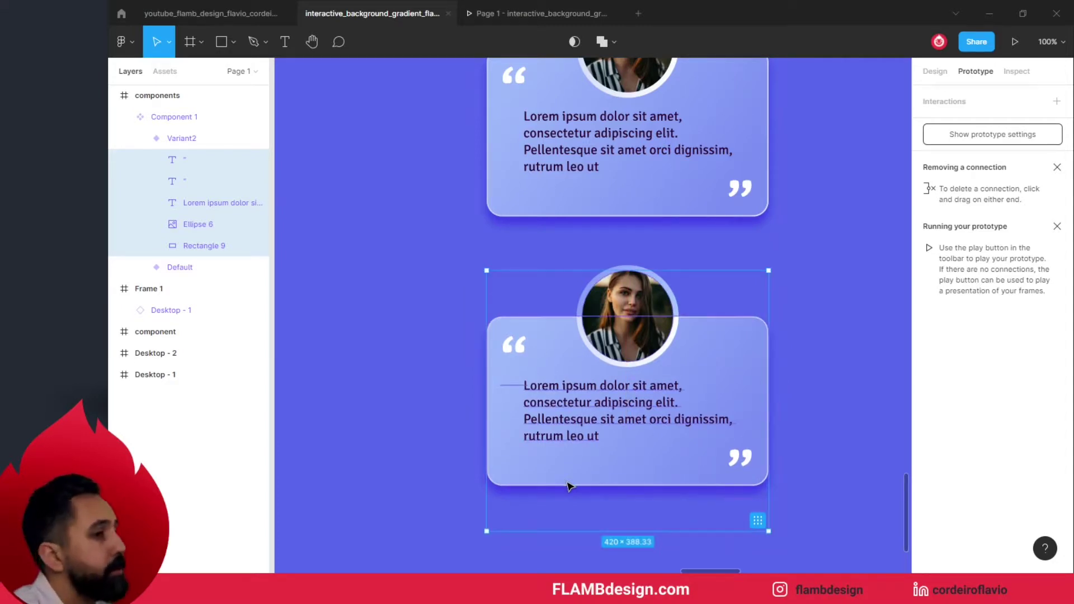
pyautogui.click(811, 453)
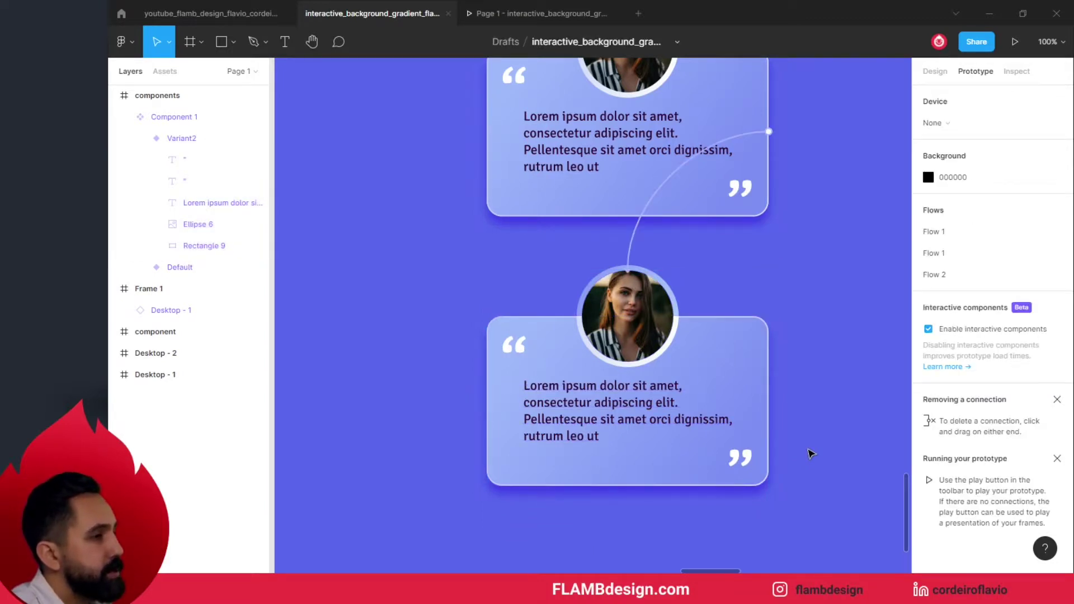
# Rotate the Variant2 card's opening and closing quote marks slightly.
pyautogui.click(519, 350)
pyautogui.doubleClick(520, 353)
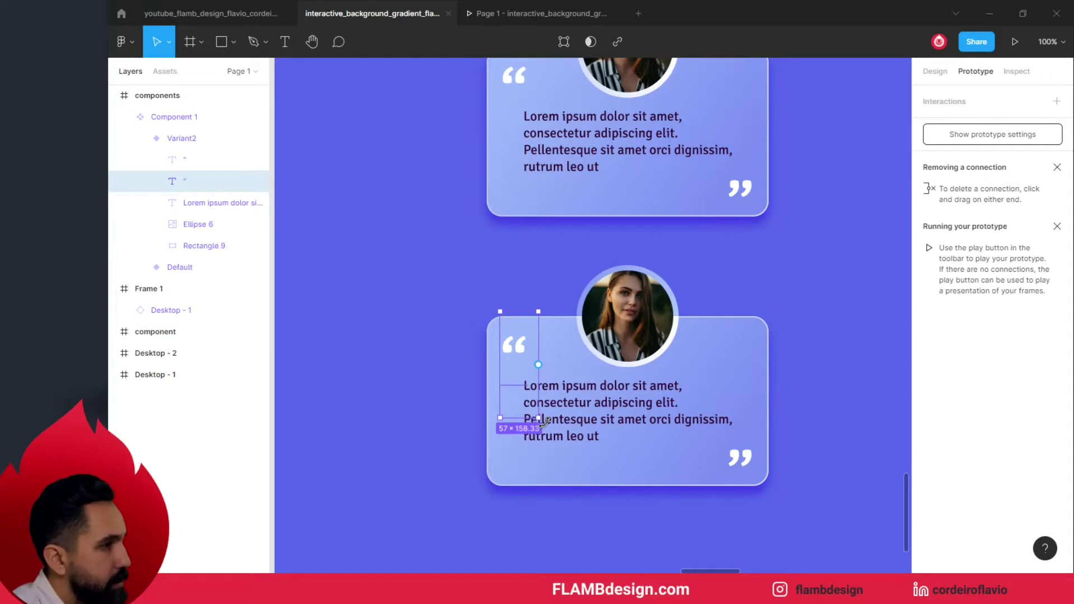
pyautogui.moveTo(544, 420); pyautogui.dragTo(549, 423)
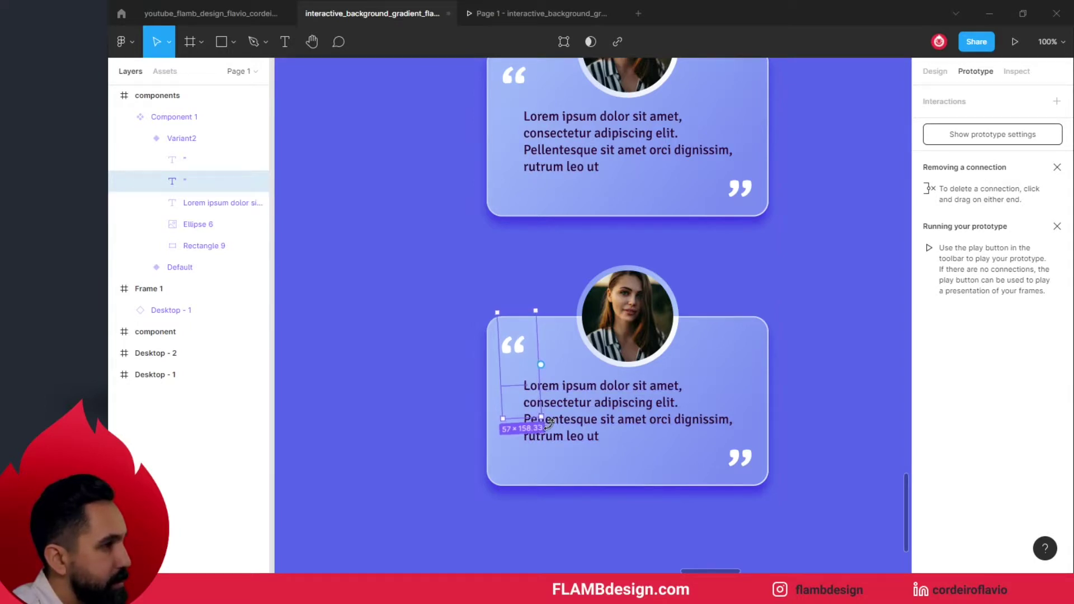
pyautogui.click(749, 461)
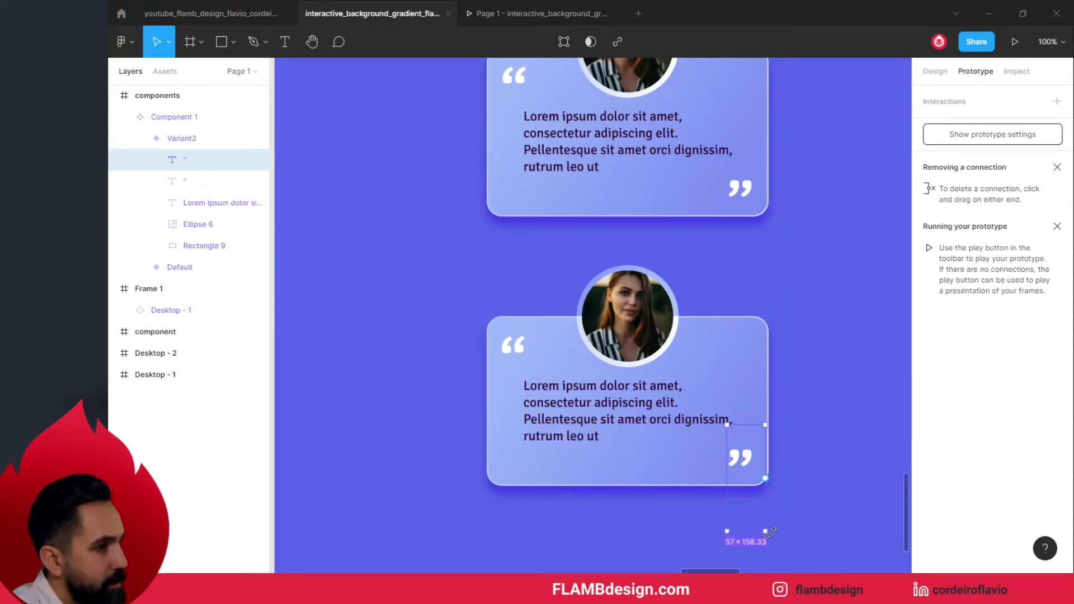
pyautogui.moveTo(771, 532); pyautogui.dragTo(765, 534)
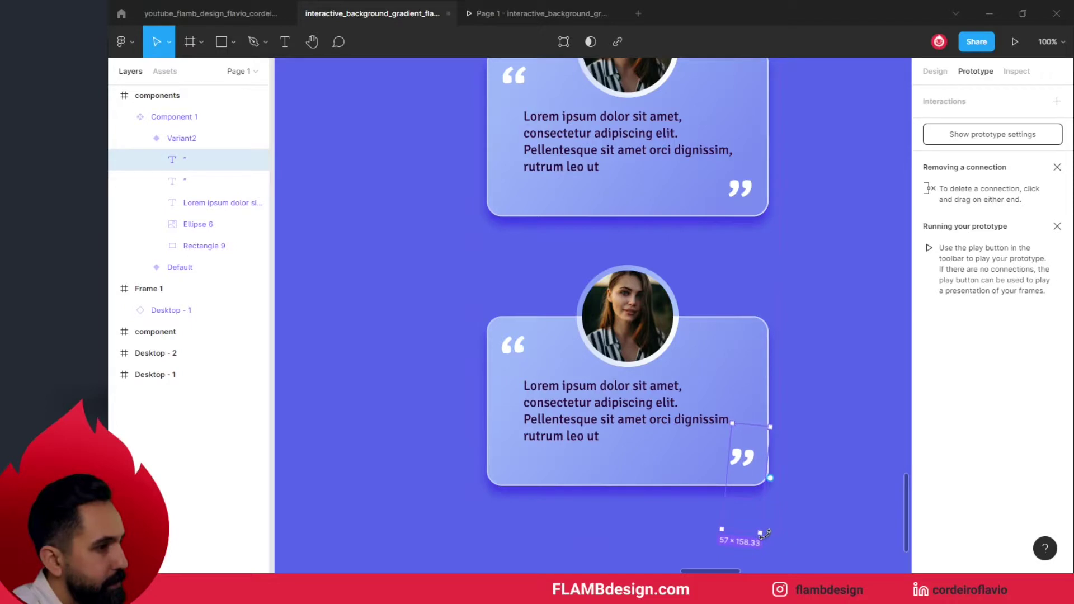
pyautogui.click(837, 428)
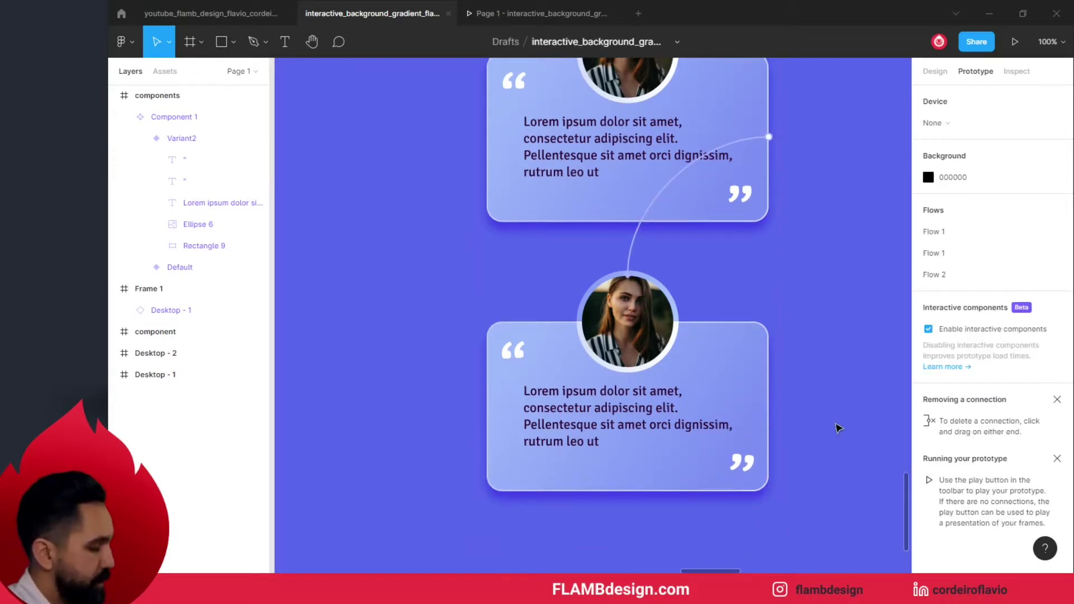
pyautogui.press('-')
pyautogui.press('-')
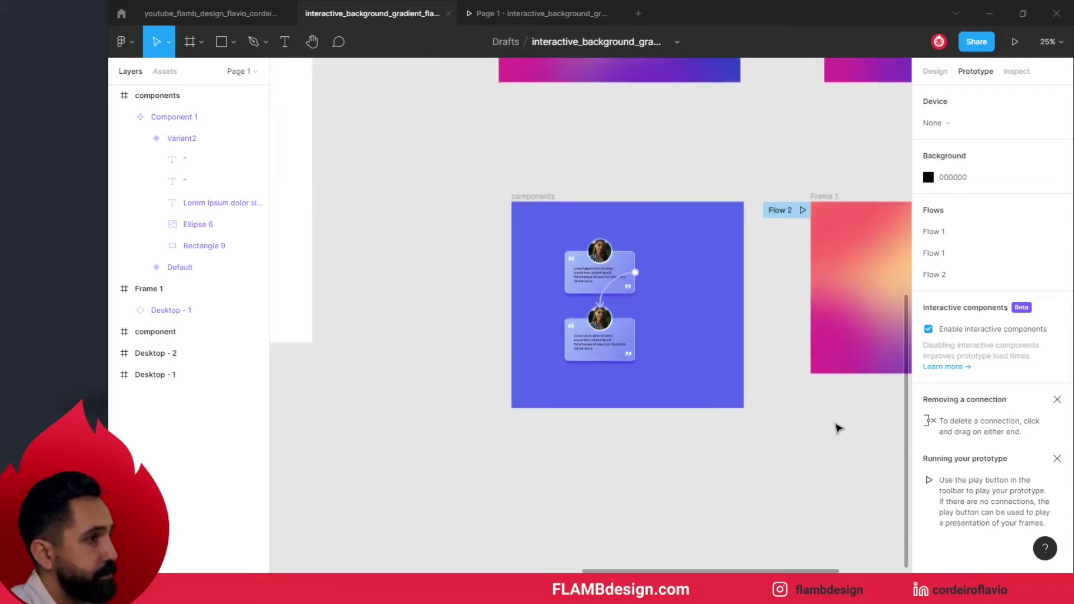
# Place a testimonial card instance from Assets onto Frame 1 and move it up-left.
pyautogui.moveTo(756, 348)
pyautogui.mouseDown()
pyautogui.moveTo(486, 404)
pyautogui.moveTo(439, 400)
pyautogui.mouseUp()
pyautogui.click(164, 71)
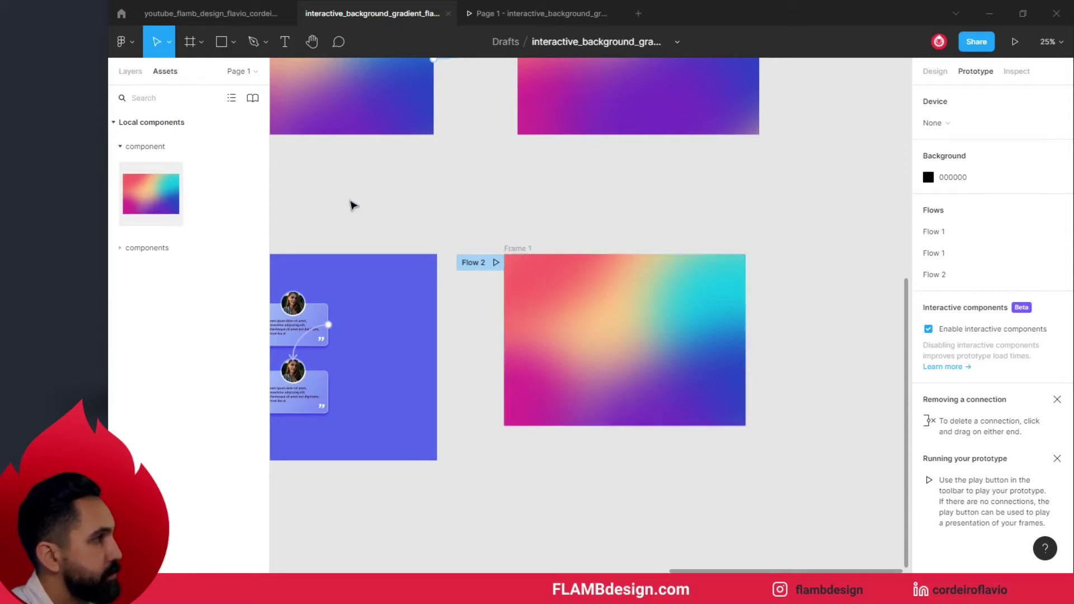
pyautogui.click(131, 255)
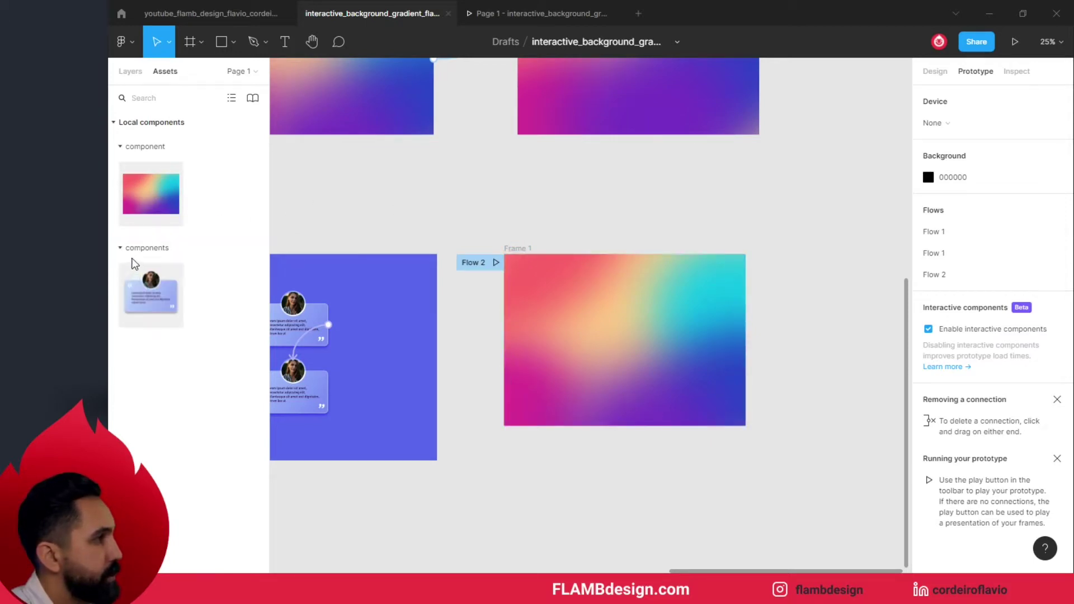
pyautogui.moveTo(147, 288); pyautogui.dragTo(576, 361)
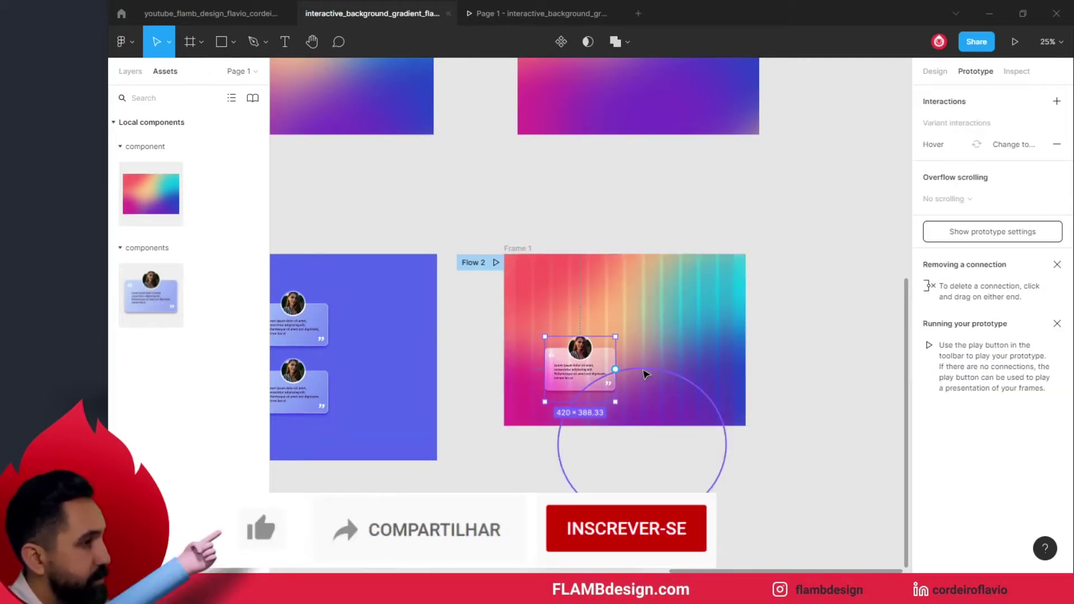
pyautogui.scroll(3, 504, 364)
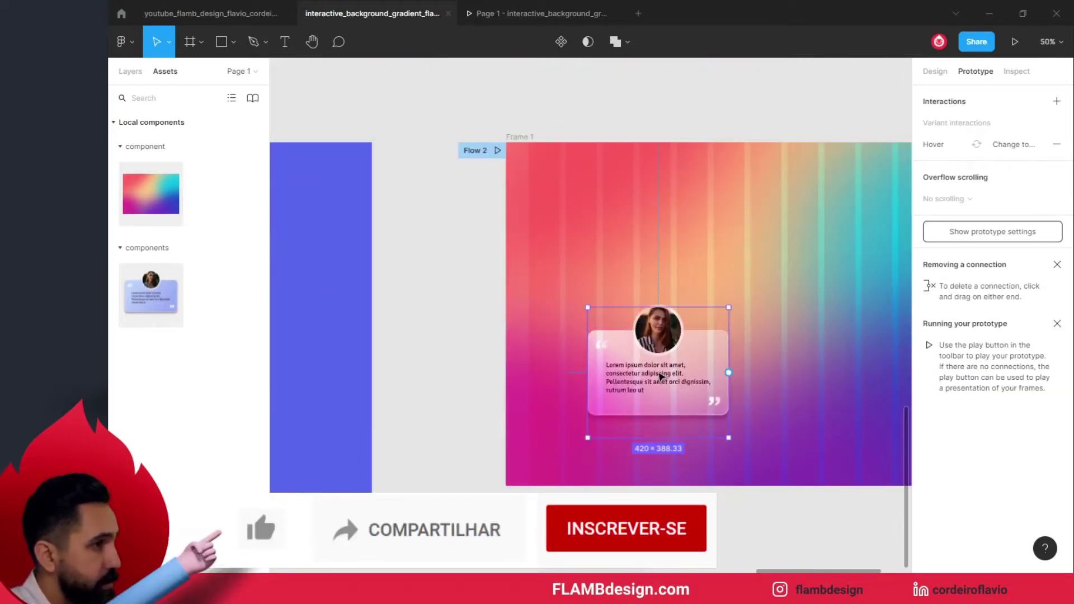
pyautogui.moveTo(658, 369); pyautogui.dragTo(601, 320)
pyautogui.click(471, 348)
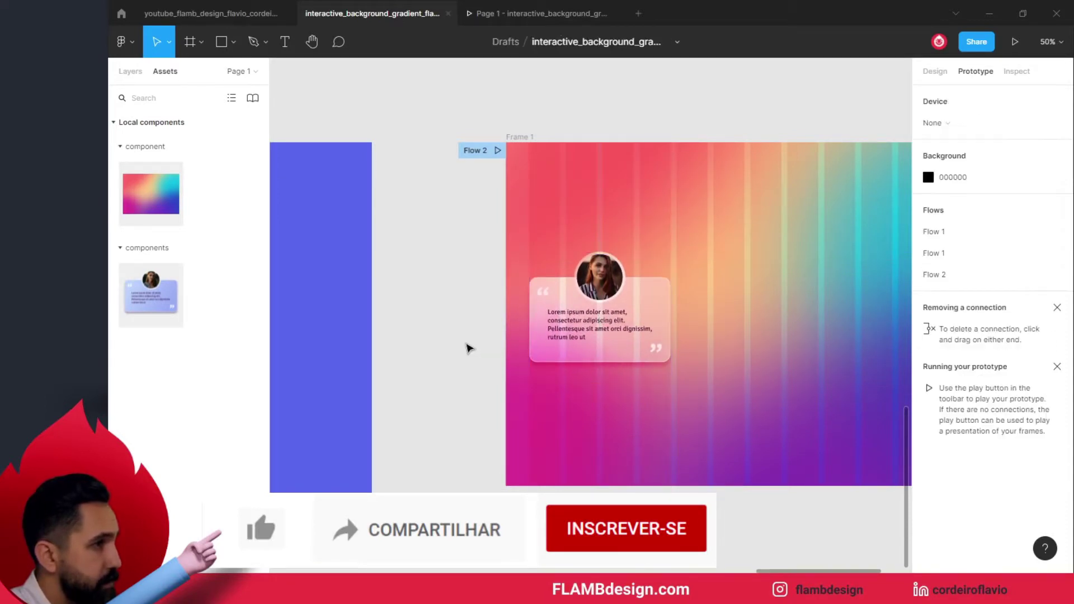
# Preview Frame 1 as a prototype, check the card's hover effect, then return to the editor.
pyautogui.click(519, 12)
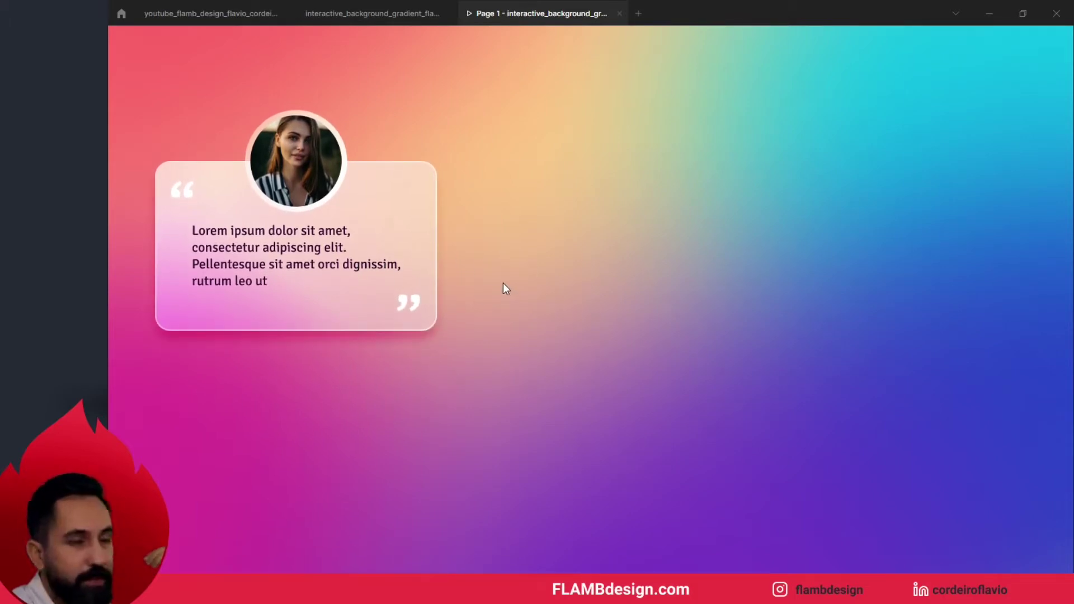
pyautogui.hotkey('ctrl', 'shift', 'Tab')
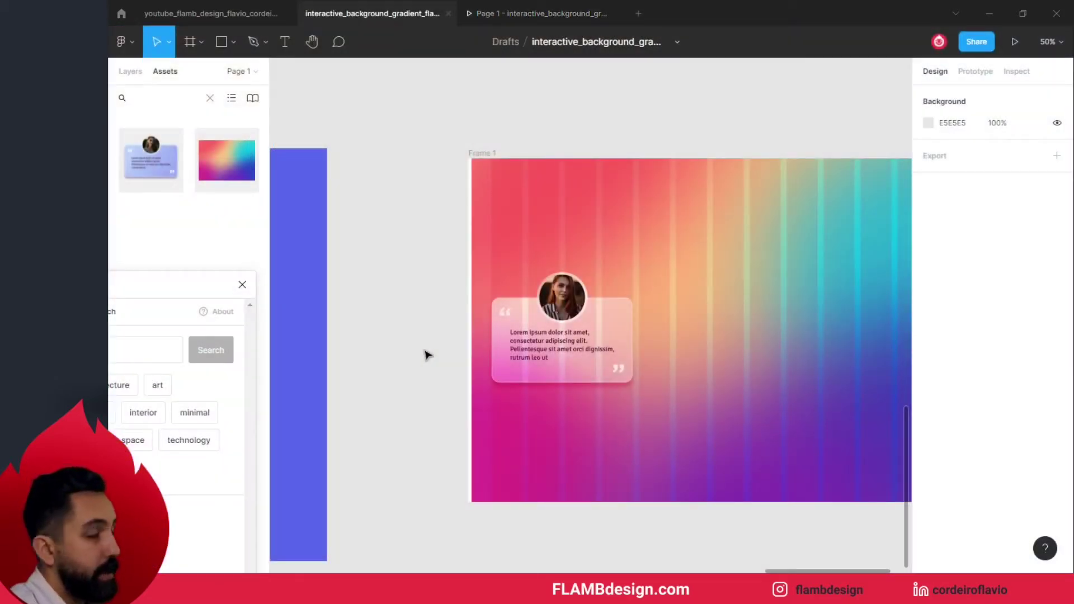
# Duplicate the card twice, 20 apart, making three cards at X 70, 510 and 950.
pyautogui.click(599, 343)
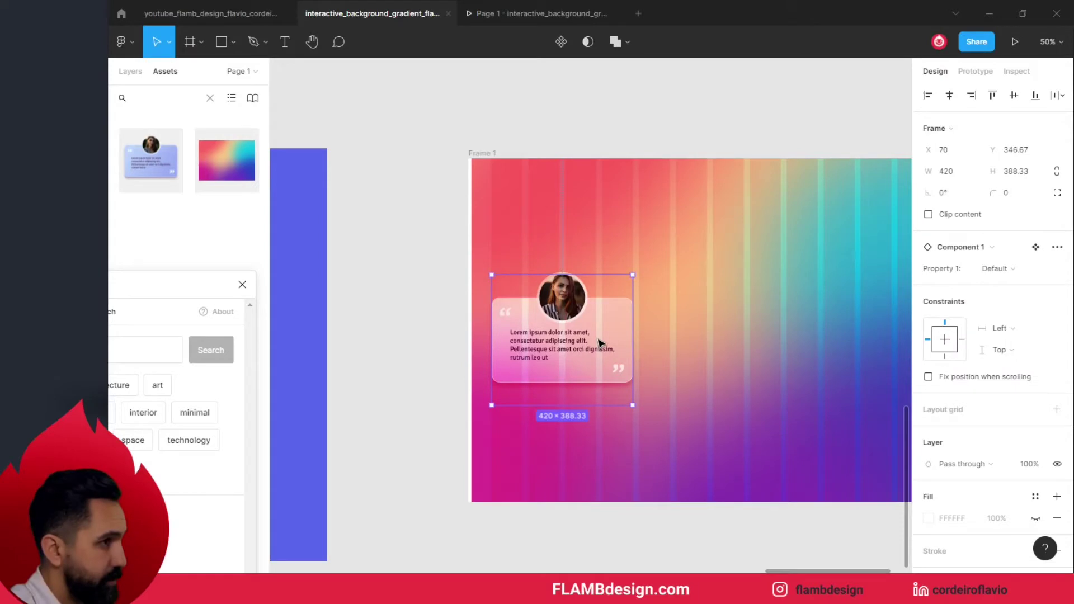
pyautogui.moveTo(599, 343); pyautogui.dragTo(748, 337)
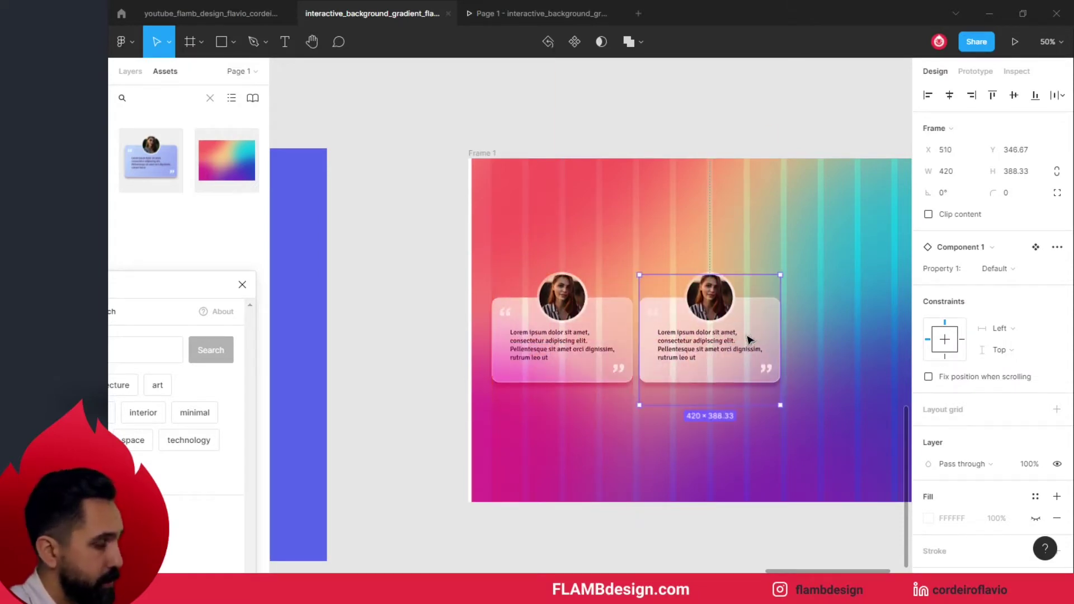
pyautogui.hotkey('ctrl', 'd')
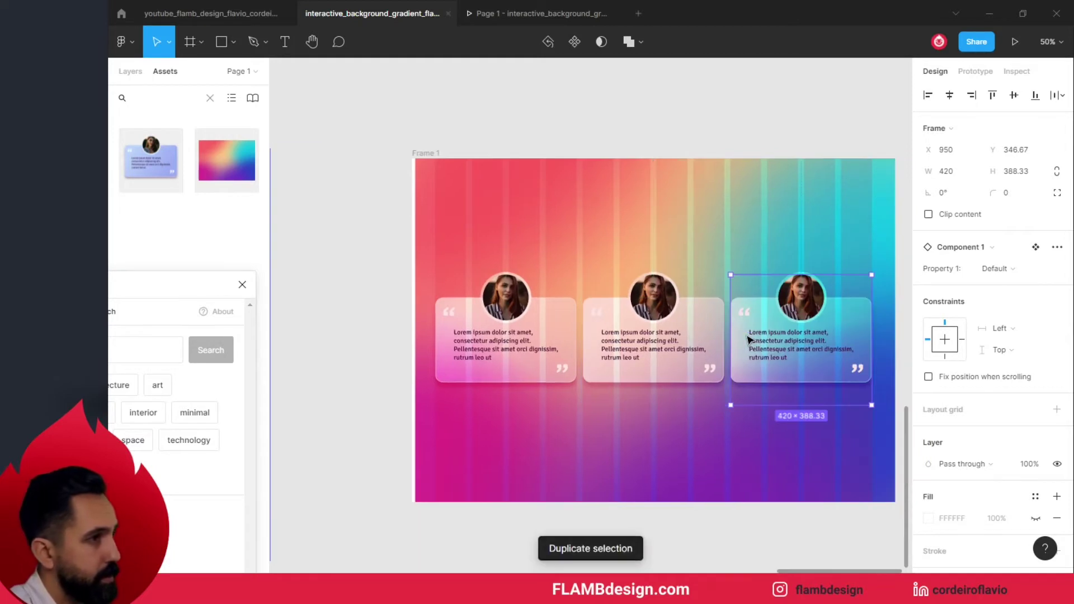
pyautogui.click(721, 530)
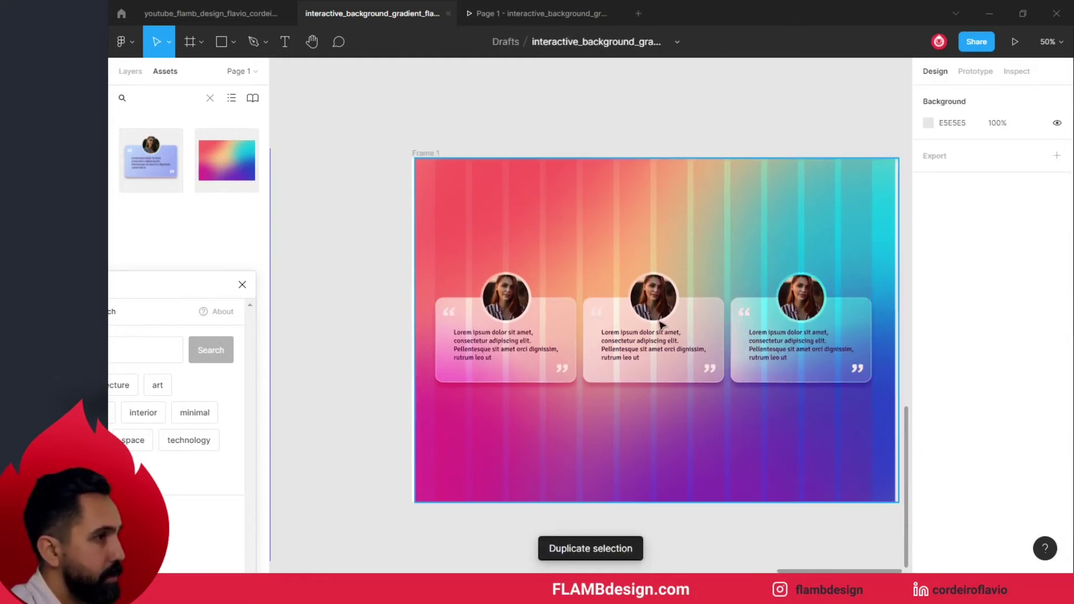
pyautogui.scroll(3, 658, 297)
pyautogui.scroll(3, 658, 298)
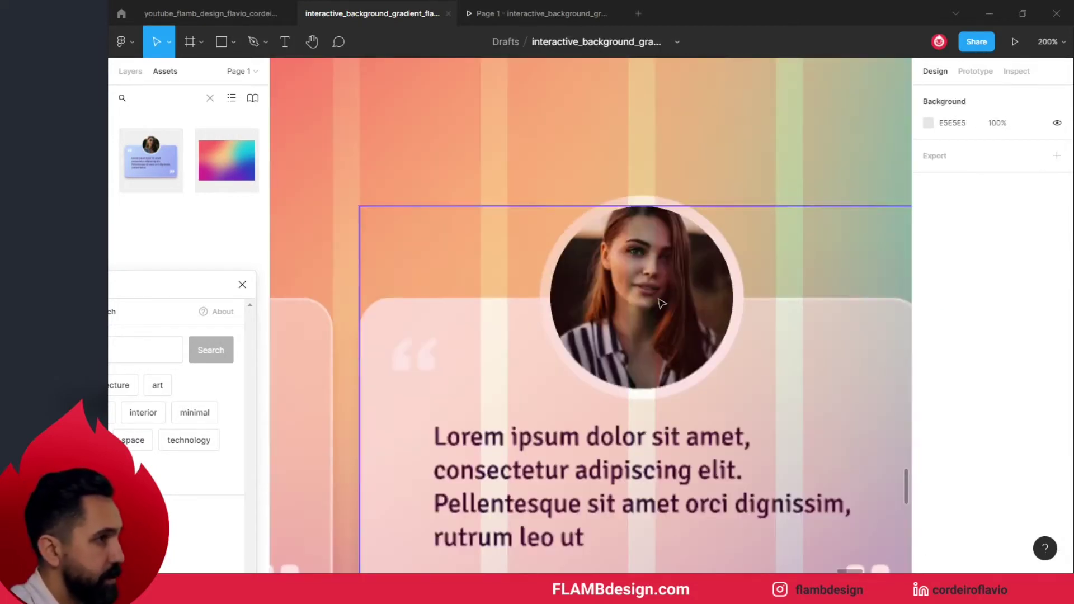
pyautogui.click(657, 288)
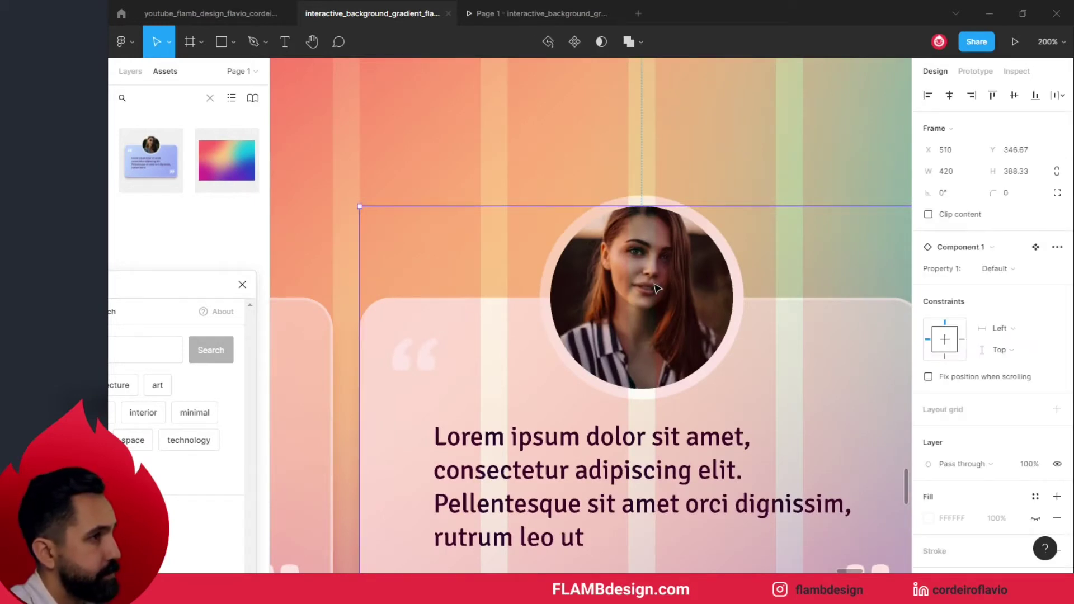
# Fill the middle card's portrait circle with an Unsplash 'portrait' photo of a curly-haired young man.
pyautogui.doubleClick(667, 261)
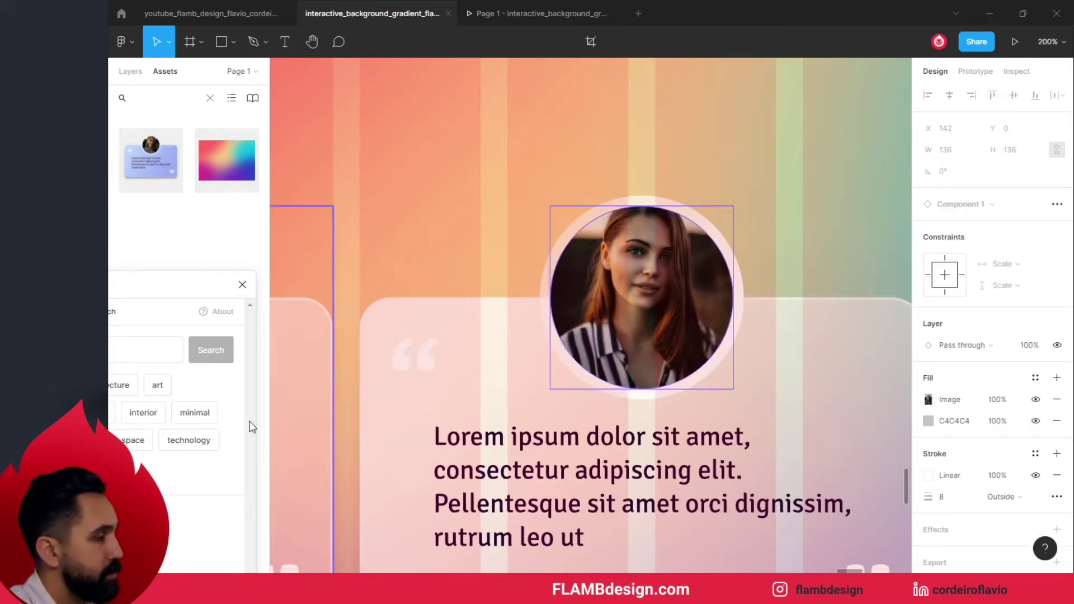
pyautogui.moveTo(188, 292); pyautogui.dragTo(471, 186)
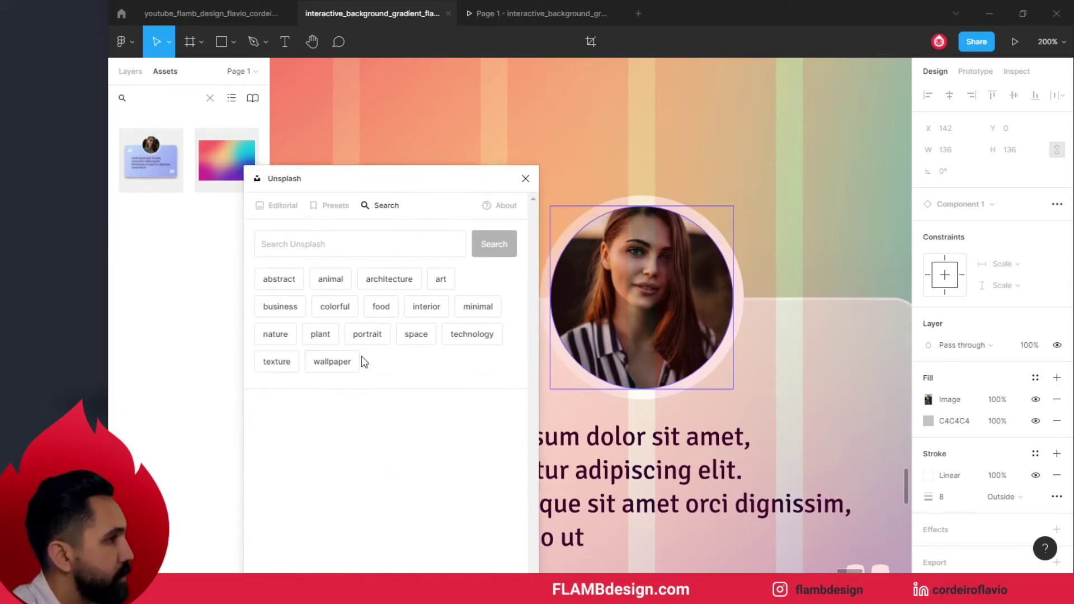
pyautogui.click(380, 338)
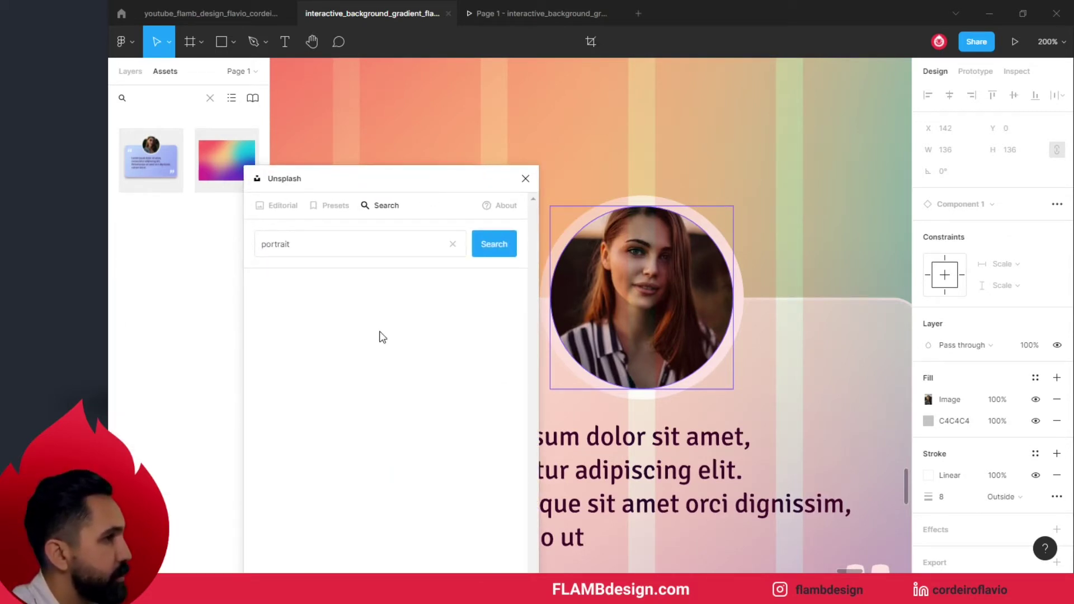
pyautogui.scroll(-3, 381, 337)
pyautogui.scroll(-2, 380, 338)
pyautogui.scroll(-2, 381, 337)
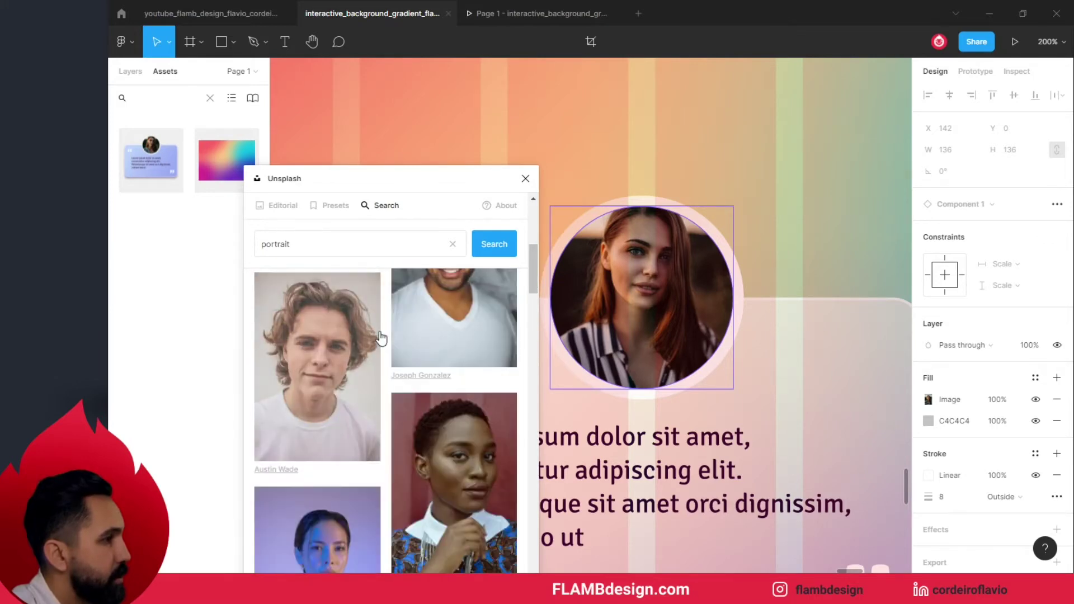
pyautogui.click(332, 351)
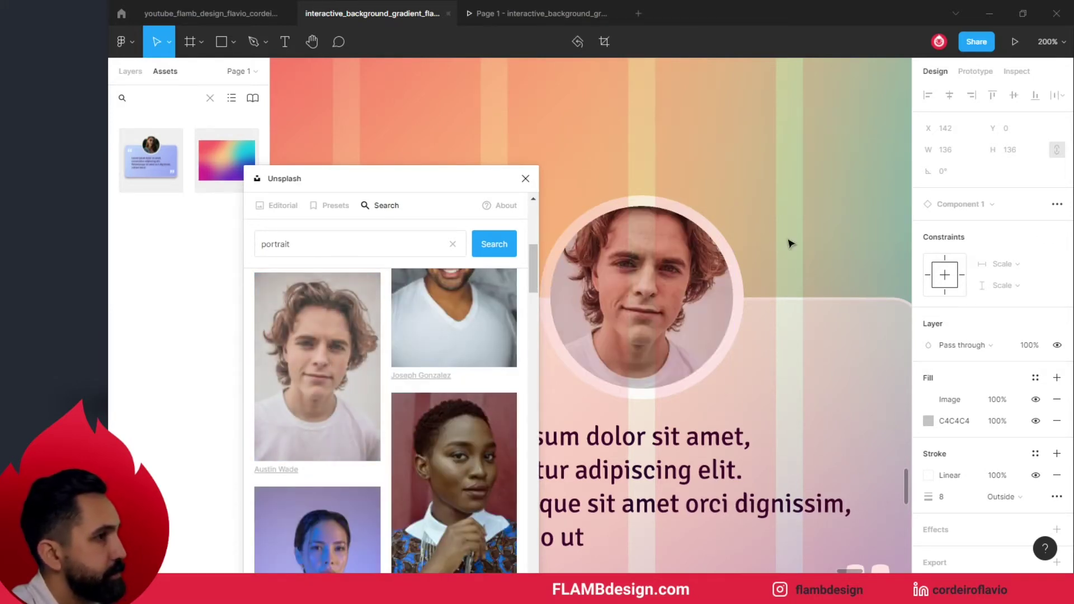
pyautogui.click(798, 158)
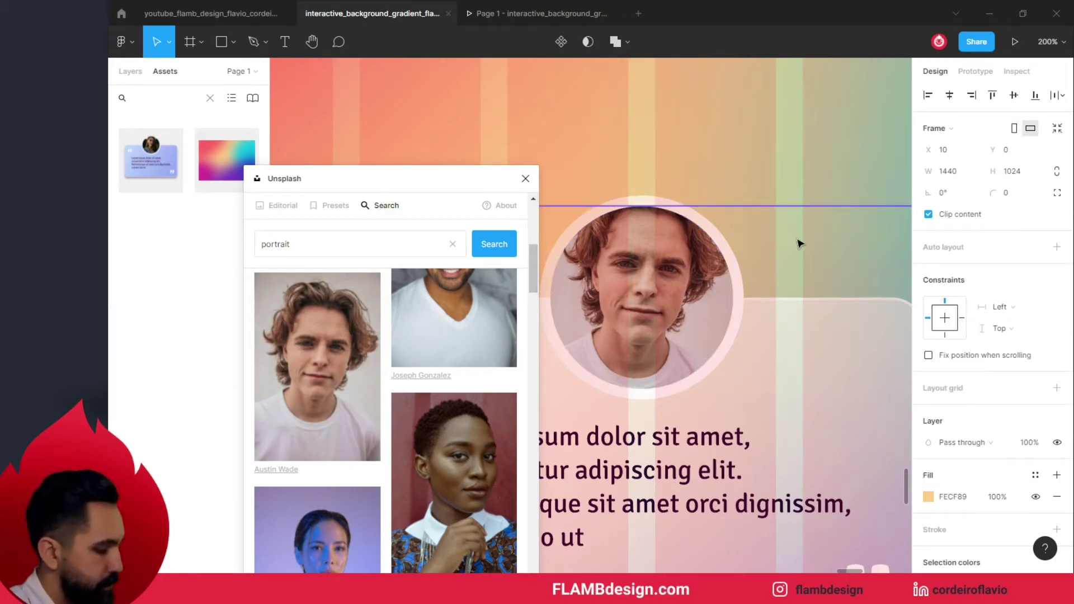
# Fill the right card's portrait circle with an Unsplash photo of a short-haired woman.
pyautogui.hscroll(5, 821, 187)
pyautogui.moveTo(820, 187); pyautogui.dragTo(543, 200)
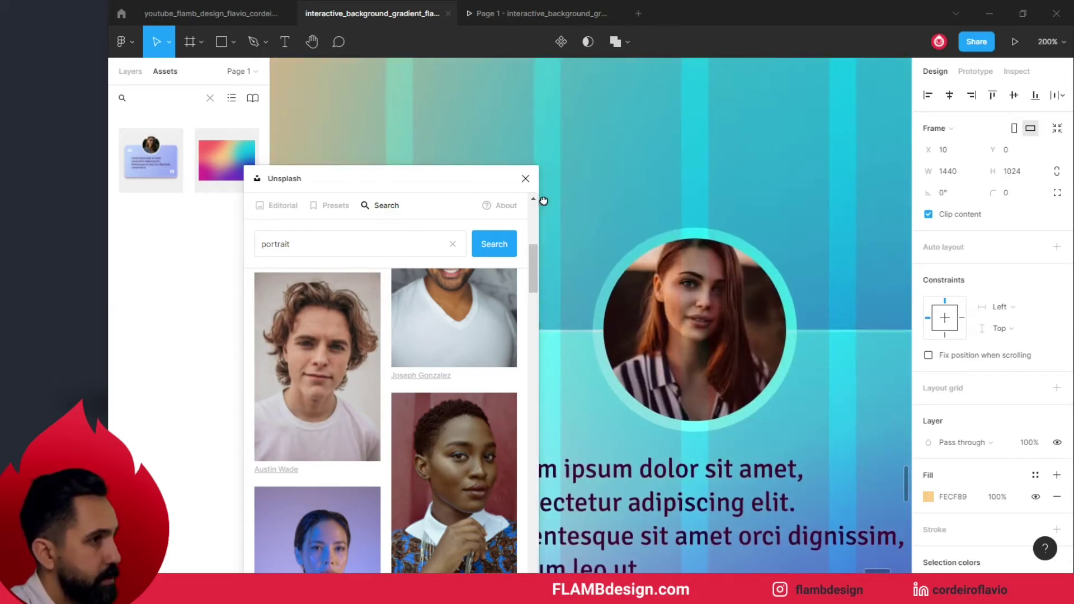
pyautogui.click(745, 318)
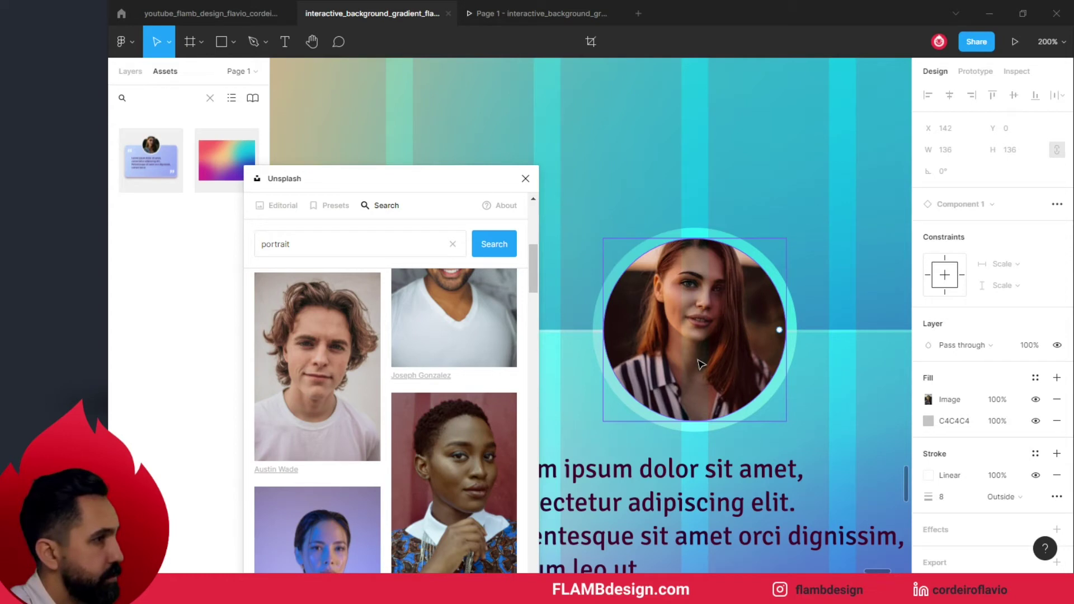
pyautogui.click(460, 494)
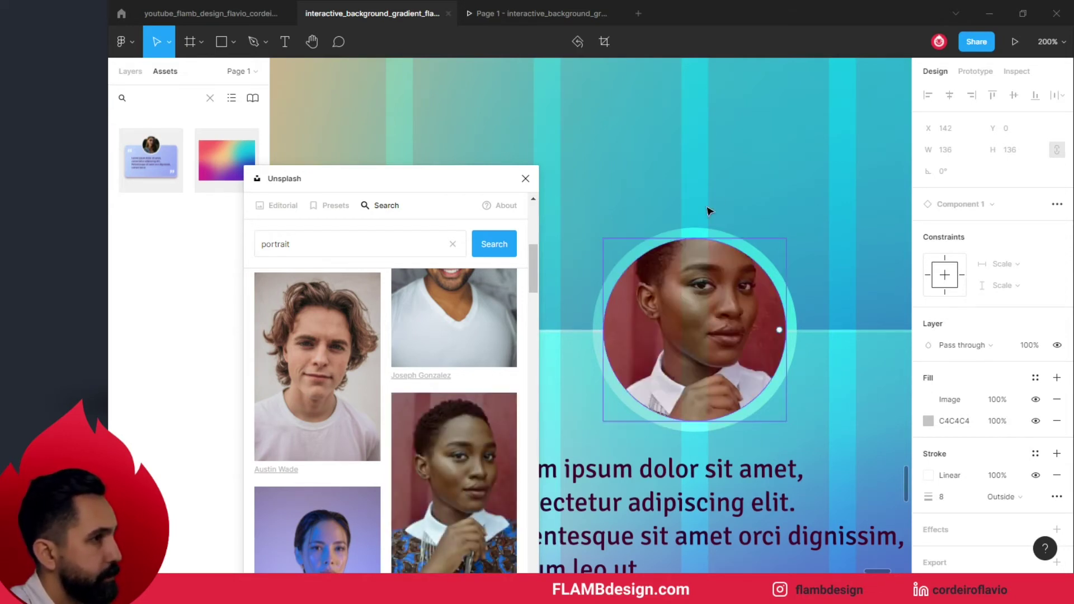
pyautogui.click(758, 176)
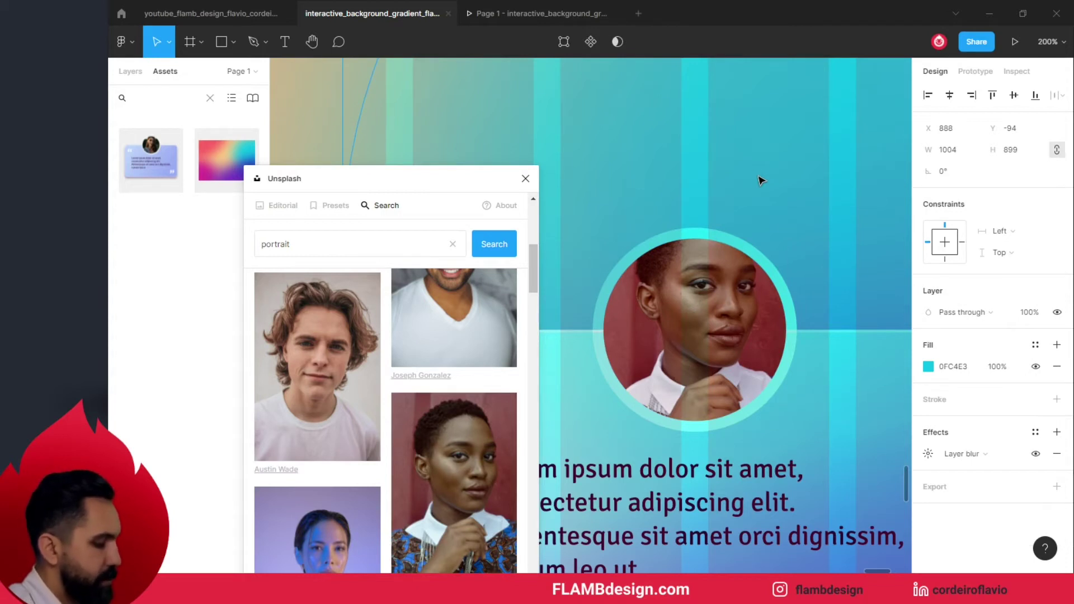
pyautogui.press('-')
pyautogui.press('-')
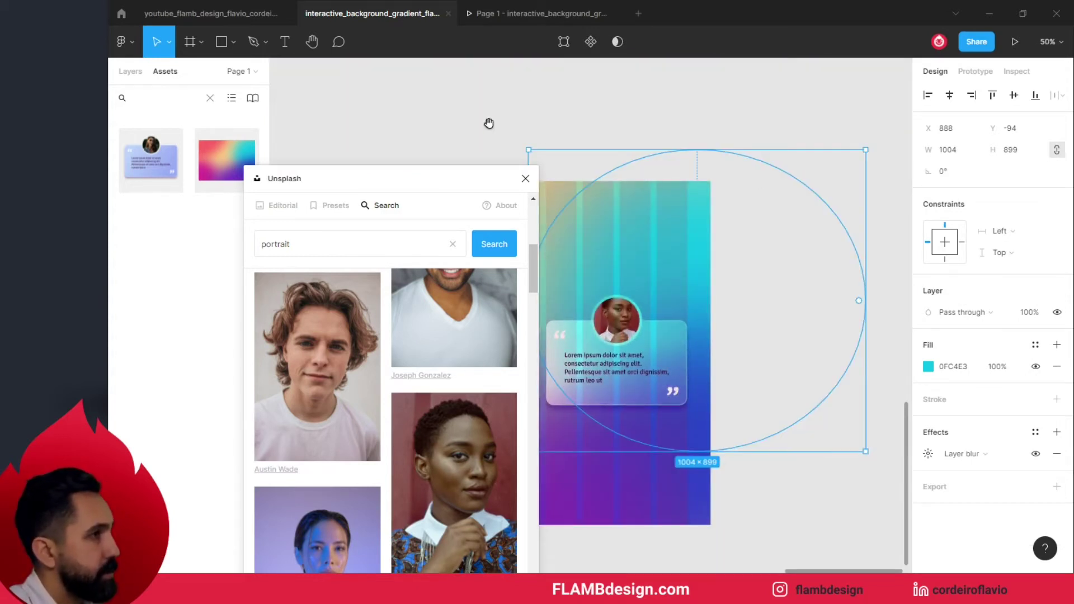
# Close the Unsplash photo search and deselect the background blur shape.
pyautogui.hscroll(-3, 514, 128)
pyautogui.click(526, 179)
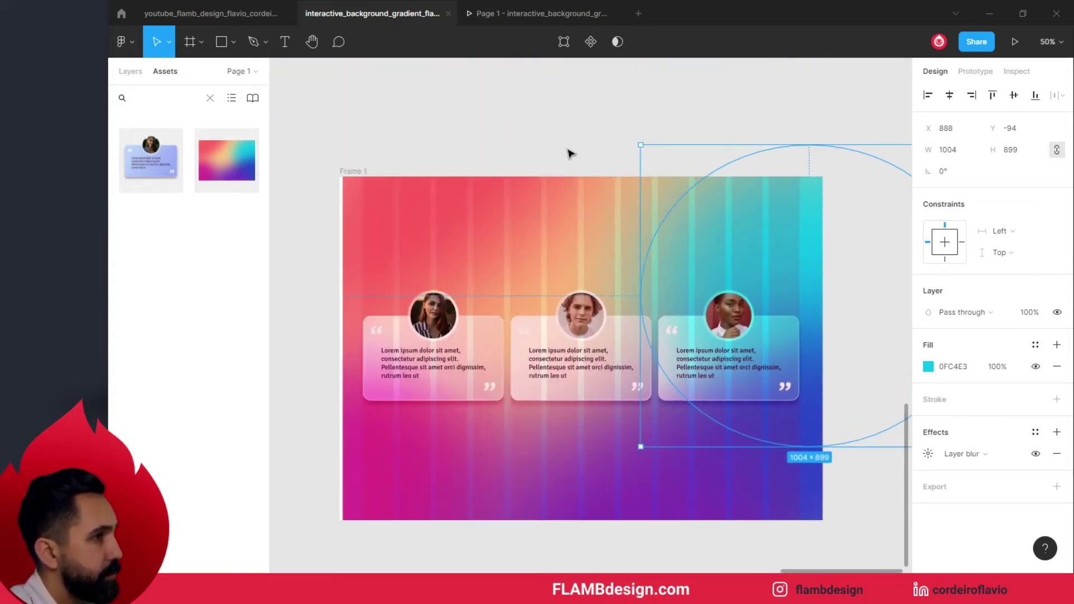
pyautogui.click(576, 147)
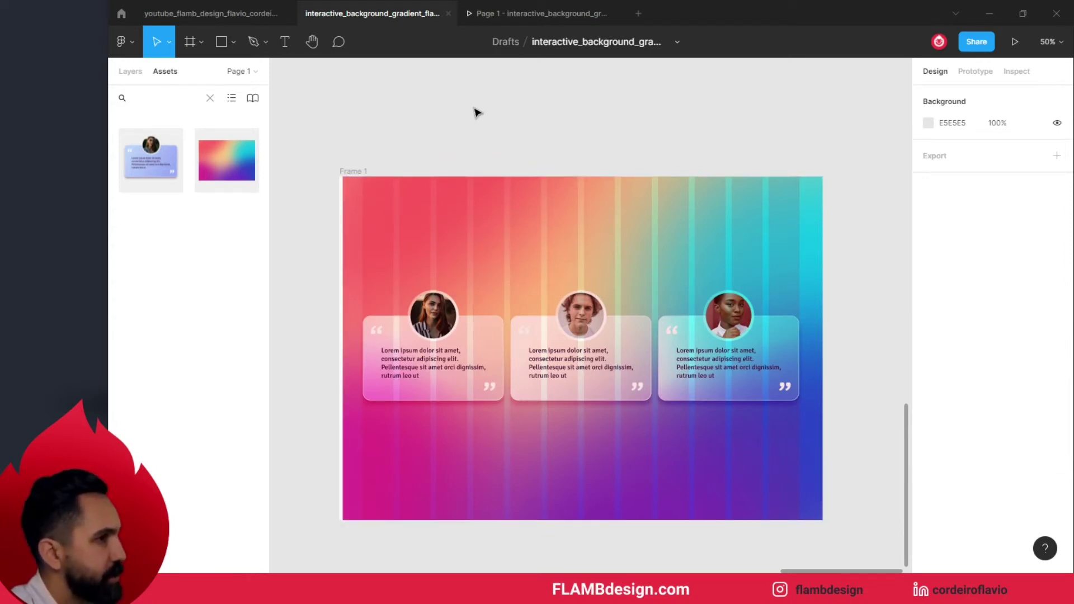
# Drag all three testimonial cards lower together in Frame 1, then view the prototype preview.
pyautogui.click(431, 358)
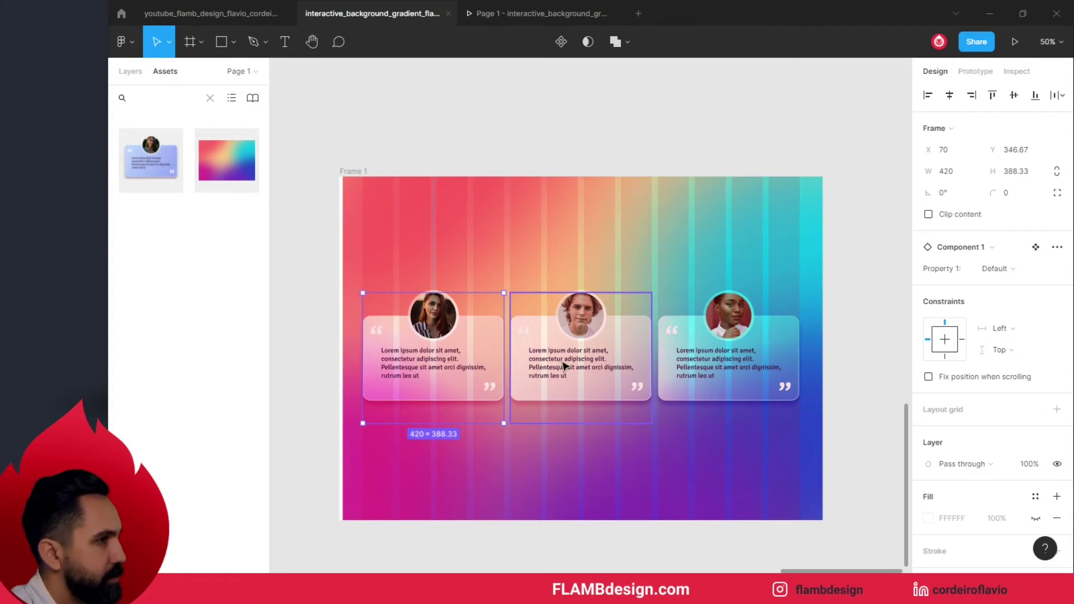
pyautogui.keyDown('shift'); pyautogui.click(564, 366); pyautogui.keyUp('shift')
pyautogui.keyDown('shift'); pyautogui.click(680, 372); pyautogui.keyUp('shift')
pyautogui.moveTo(680, 372)
pyautogui.mouseDown()
pyautogui.moveTo(688, 428)
pyautogui.moveTo(692, 419)
pyautogui.mouseUp()
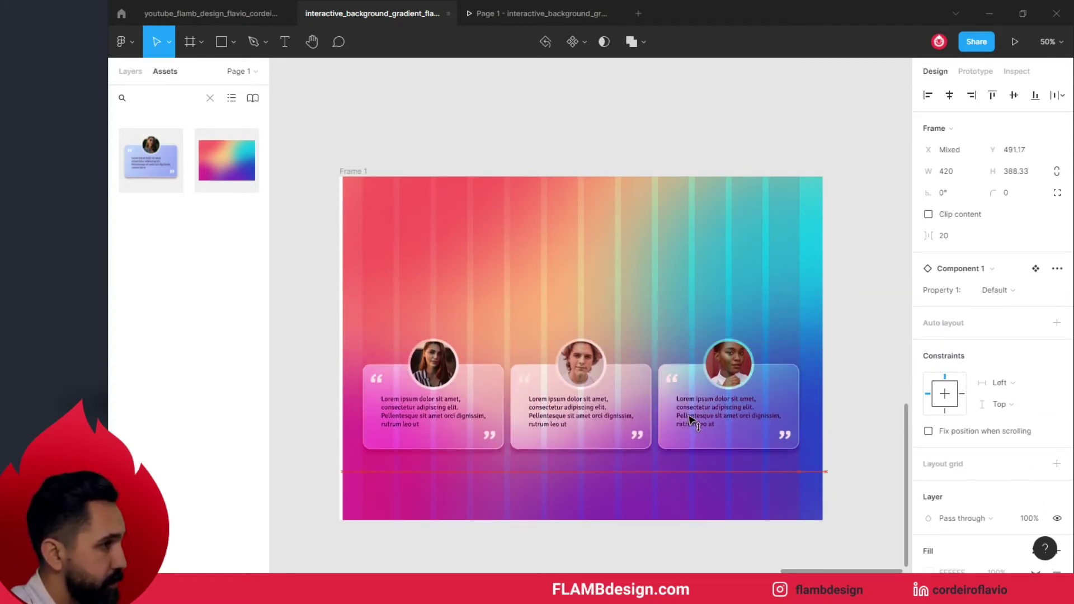
pyautogui.click(532, 19)
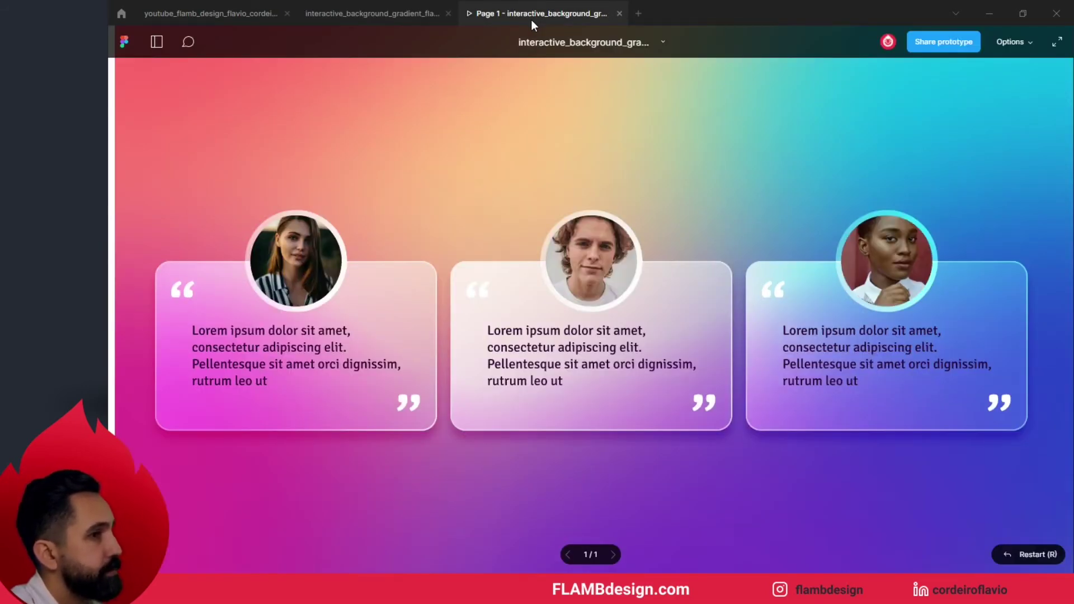